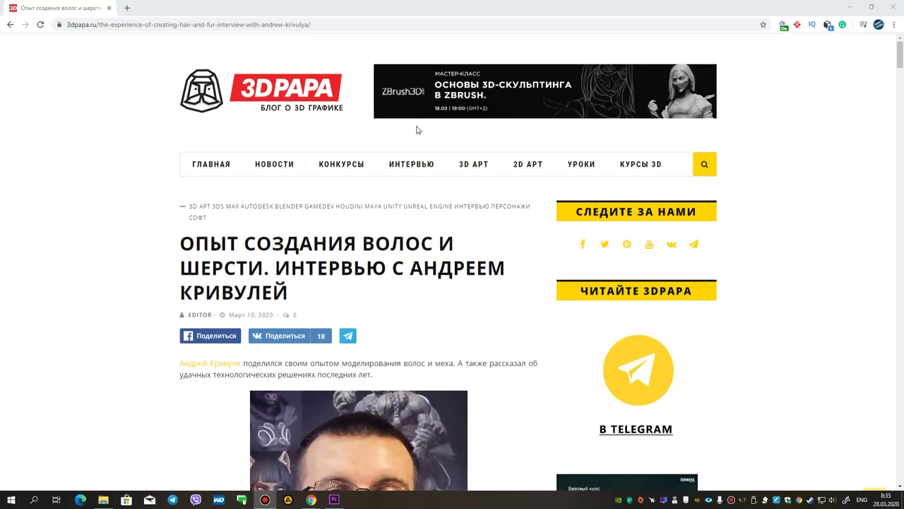
Zoom the viewport and rewind the animation to frame 0.
scroll(417, 130, down, 10)
scroll(417, 130, down, 10)
scroll(776, 67, down, 10)
scroll(775, 67, down, 5)
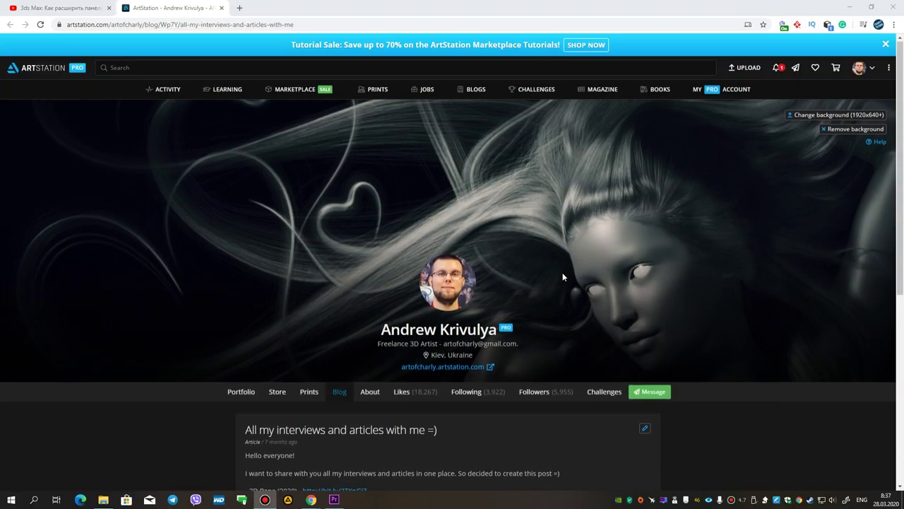
scroll(563, 272, down, 5)
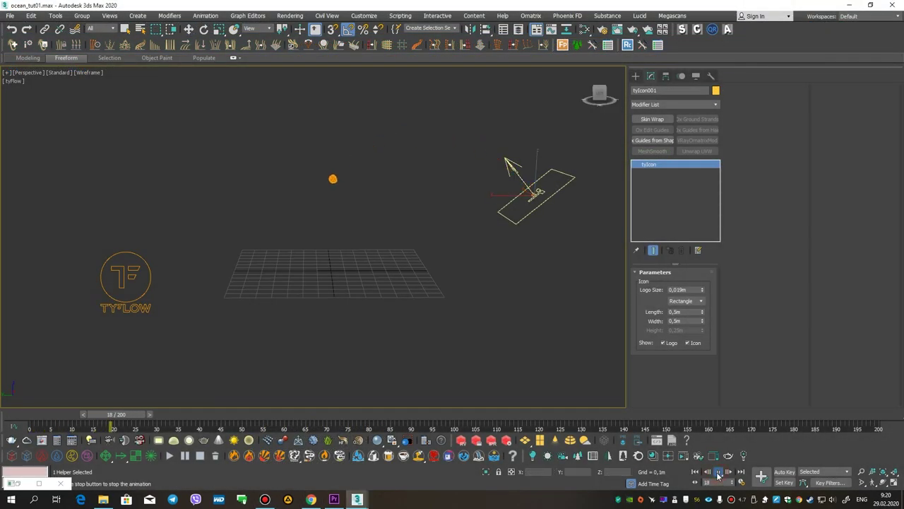
key(w)
drag(243, 413, 63, 413)
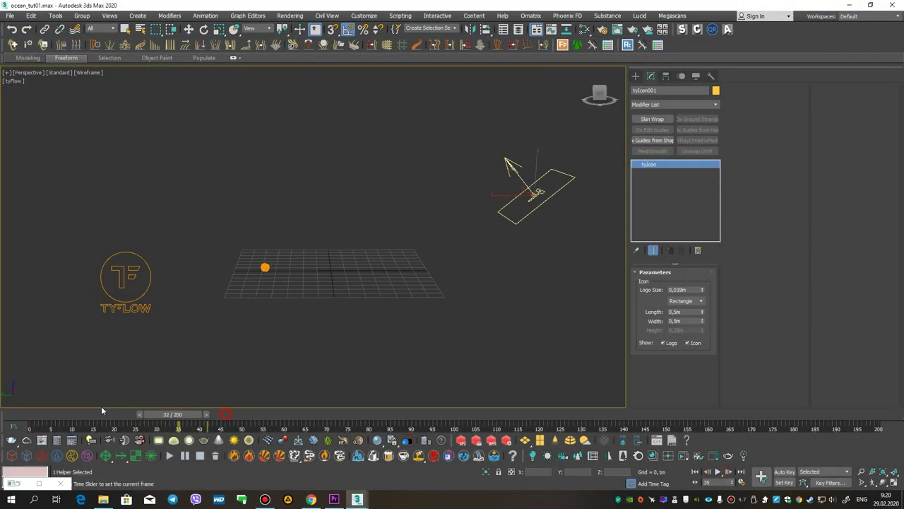
In the existing tyFlow, export particles as separate scene objects and orbit the liquid simulation.
double_click(125, 279)
scroll(597, 83, down, 5)
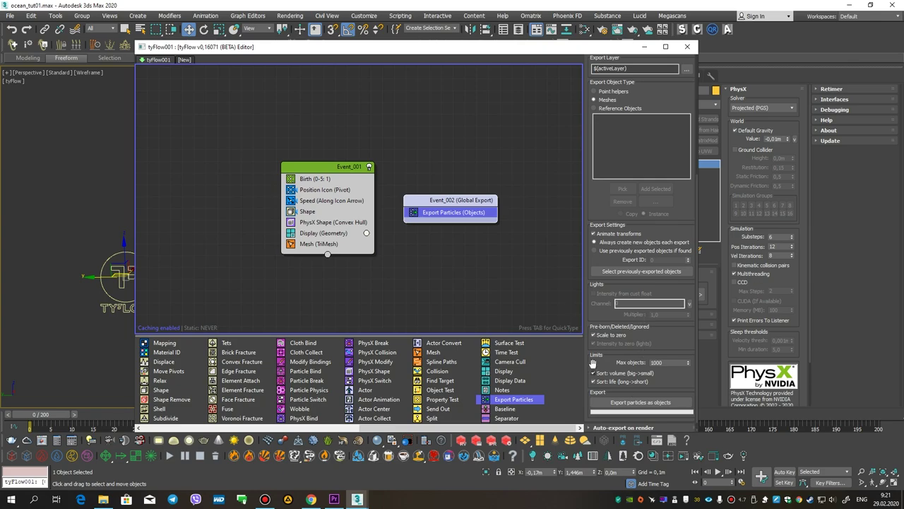
click(635, 402)
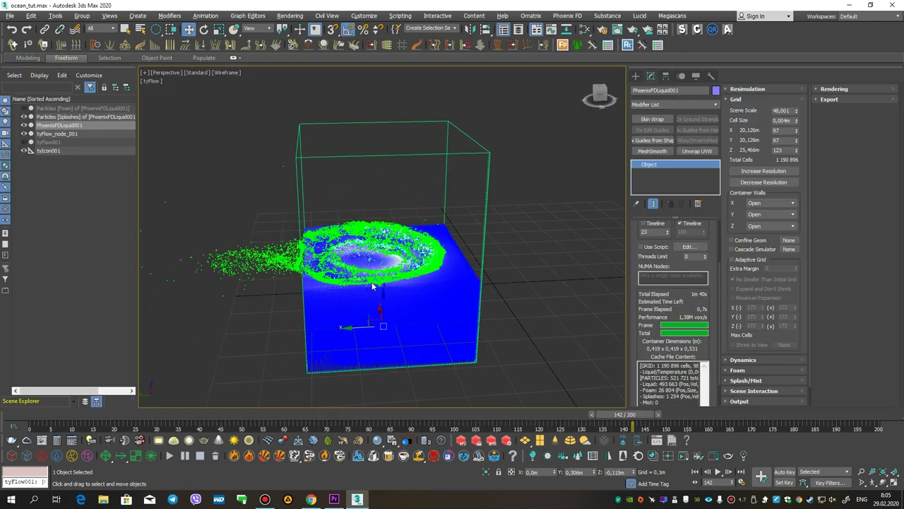
alt+middle_drag(372, 285, 306, 298)
alt+middle_drag(428, 260, 381, 256)
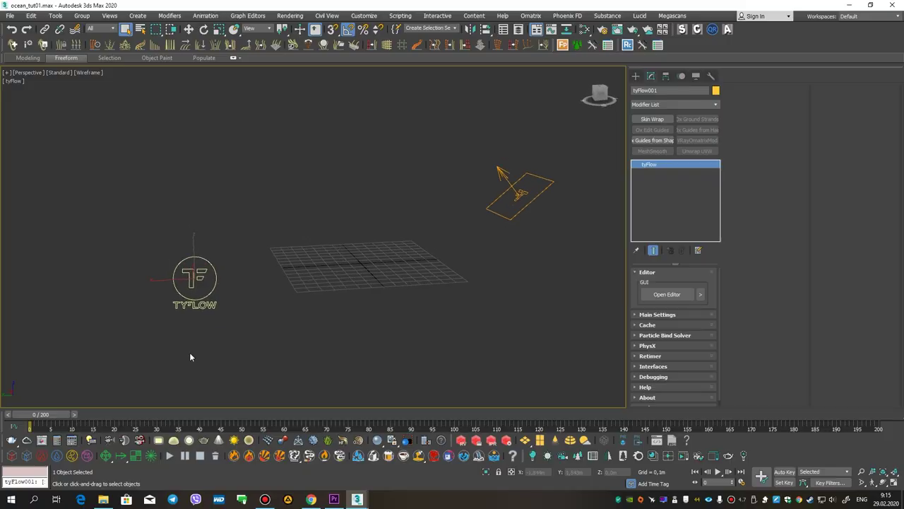
Select the tyFlow object, then the tyIcon001 helper, and view its parameters.
click(261, 348)
click(212, 302)
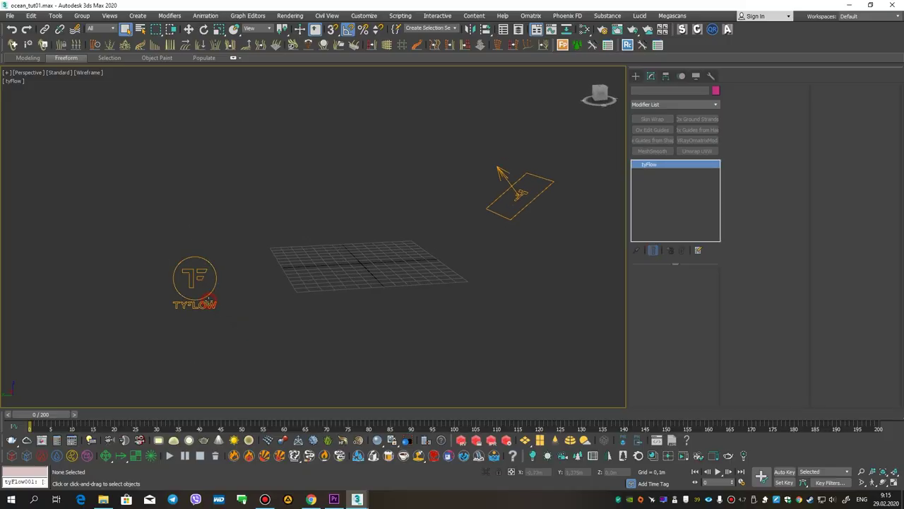
click(630, 76)
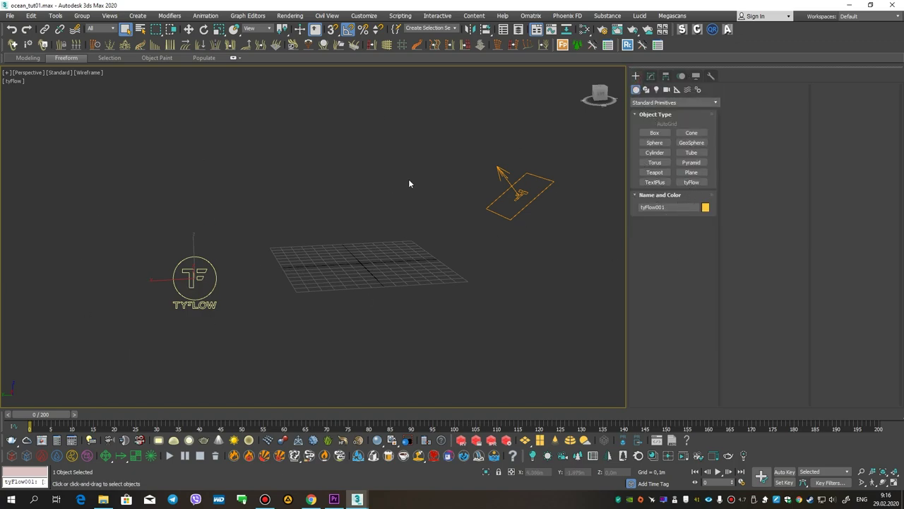
middle_drag(412, 168, 377, 178)
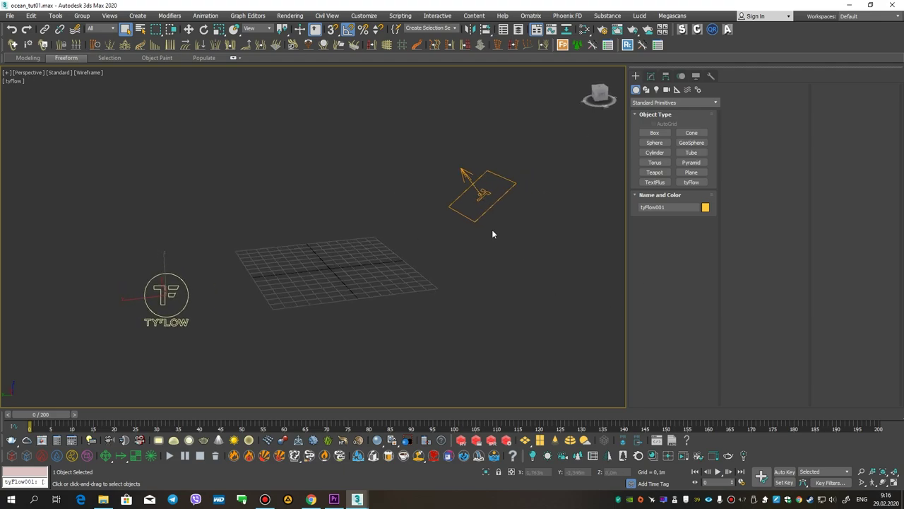
click(548, 275)
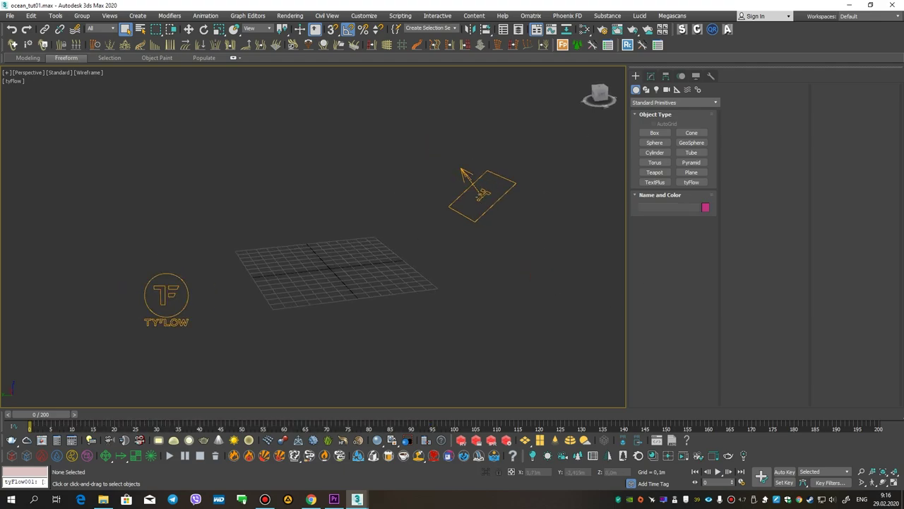
click(508, 181)
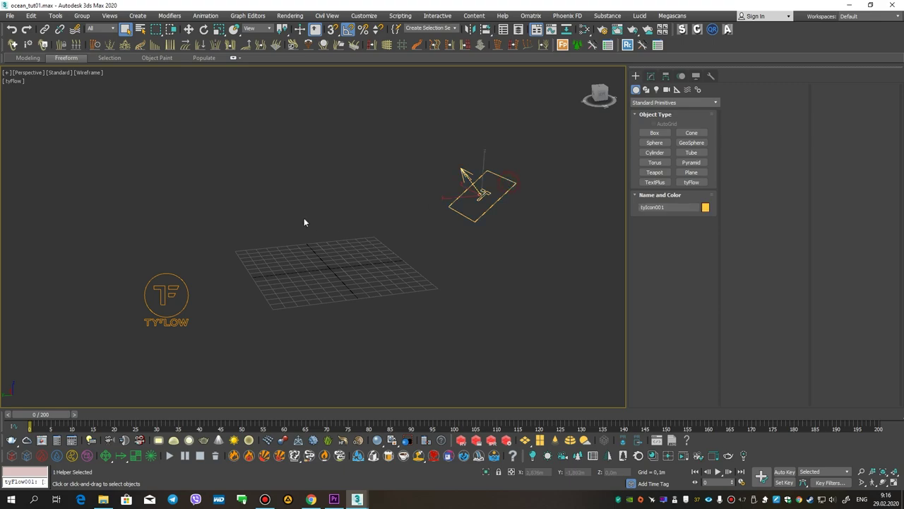
click(651, 75)
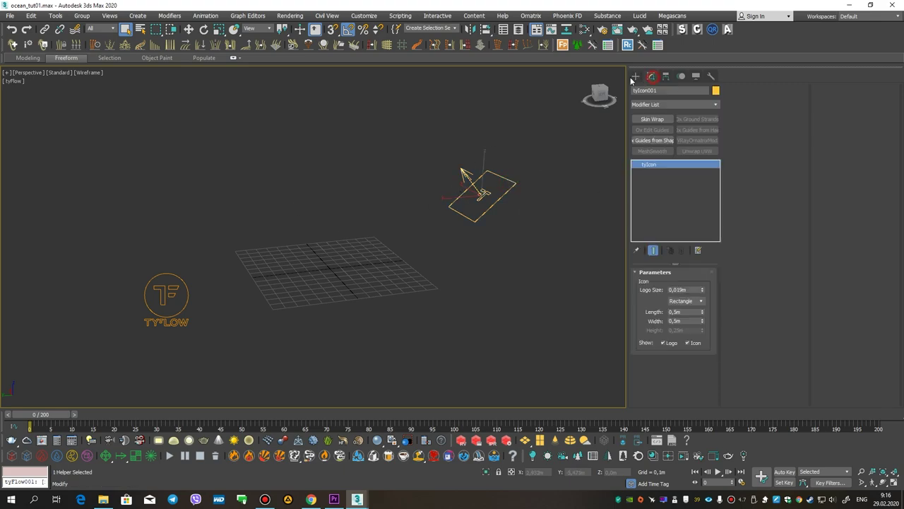
Browse the Create panel's tyFlow helper types.
click(635, 75)
click(676, 89)
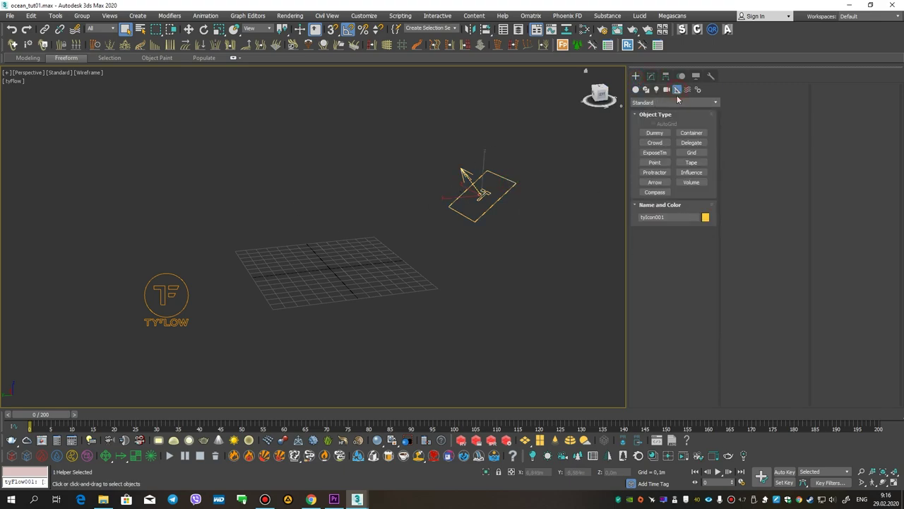
click(666, 103)
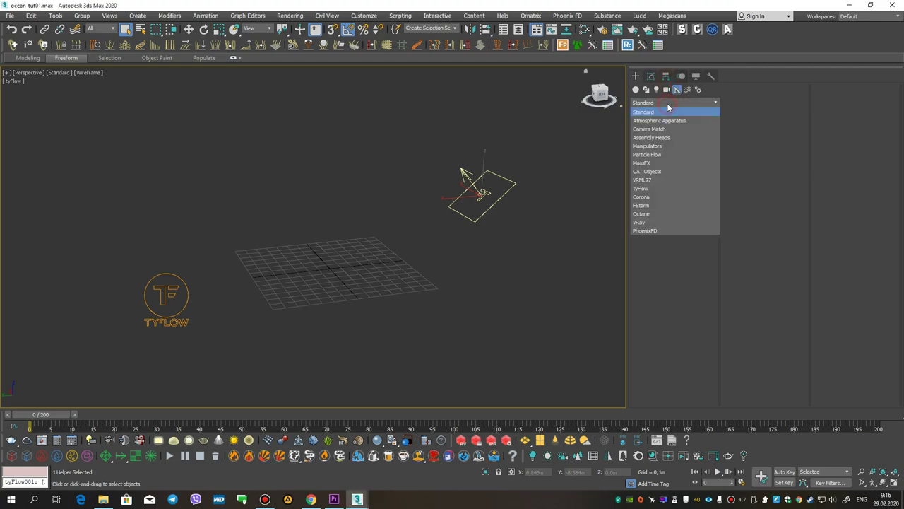
click(642, 189)
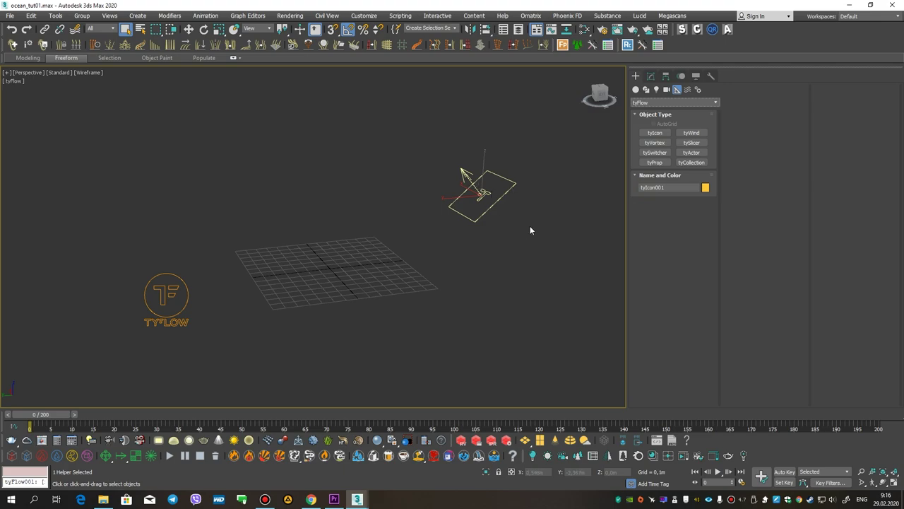
Reselect the tyFlow object, reframe the view, and bring up its flow editor.
click(638, 76)
click(493, 202)
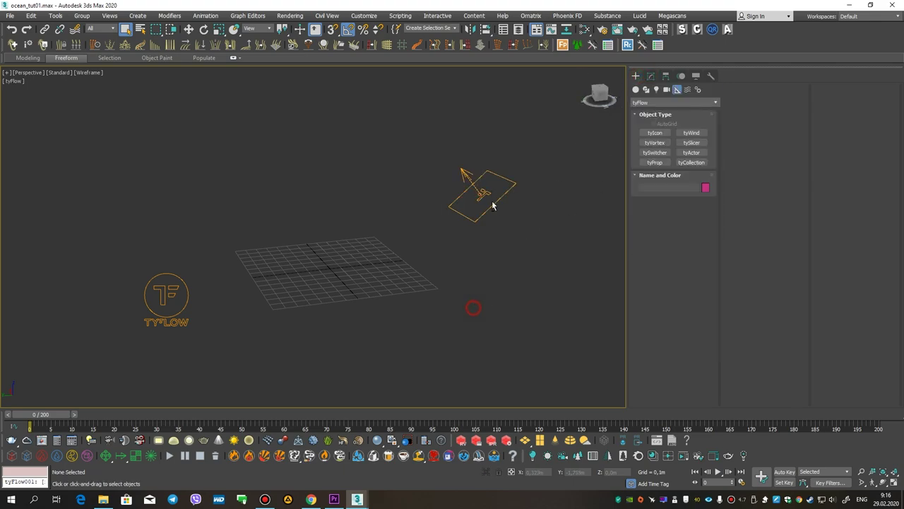
alt+middle_drag(492, 202, 447, 146)
drag(447, 145, 564, 262)
click(188, 290)
alt+middle_drag(285, 234, 268, 240)
click(651, 75)
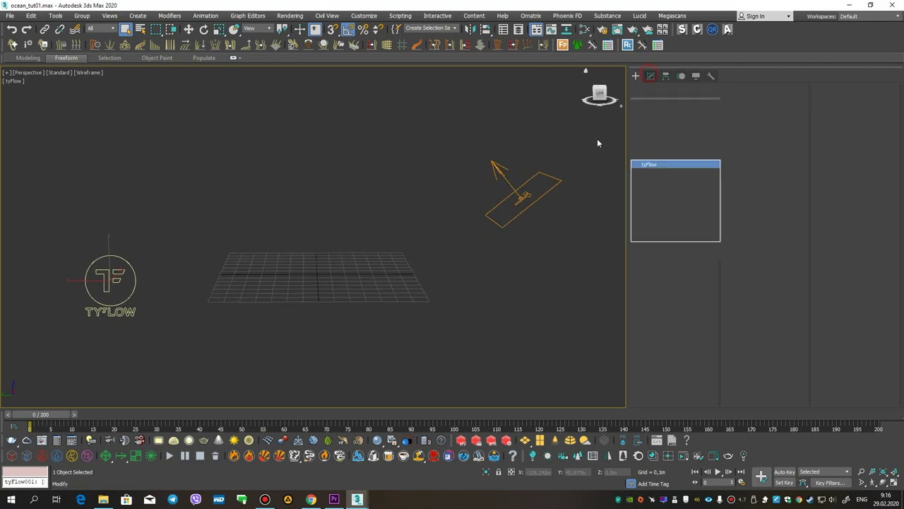
drag(640, 289, 704, 308)
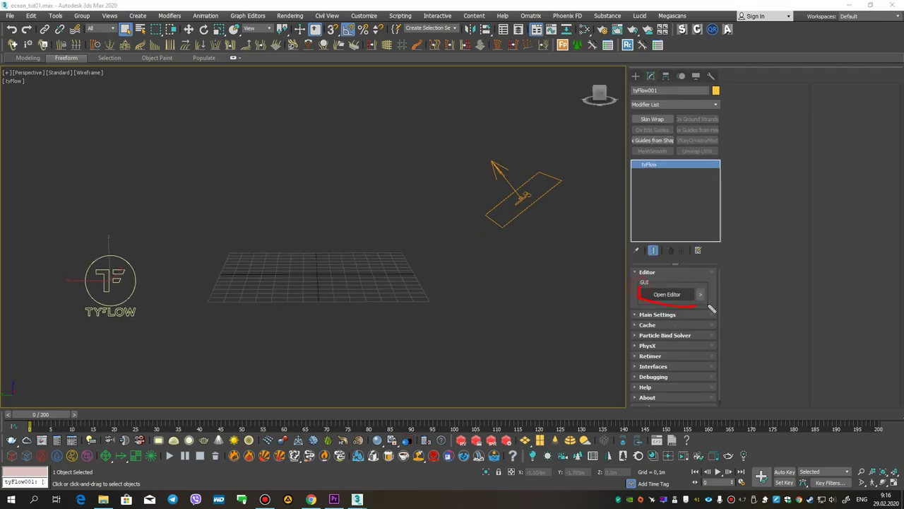
click(666, 294)
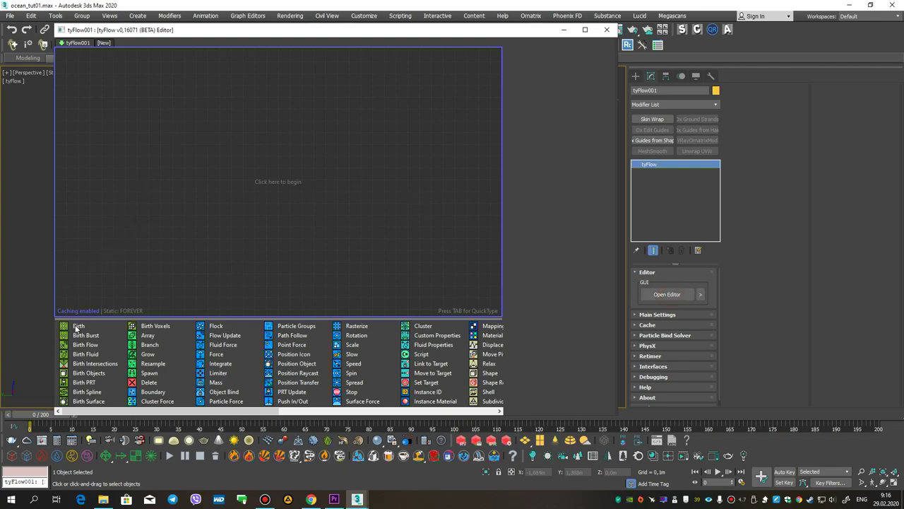
Create Event_001 with Birth of 1 particle over frames 0–5, plus Position Icon.
drag(79, 326, 214, 133)
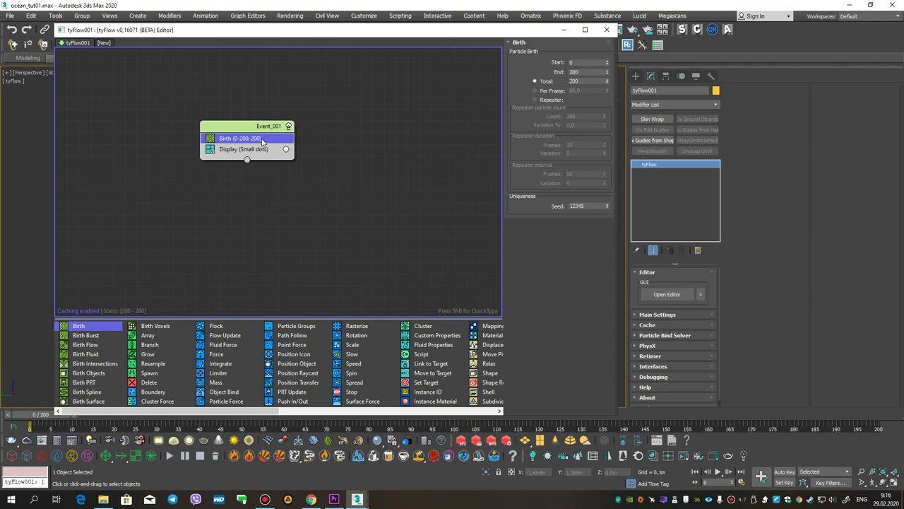
text(5)
key(Tab)
double_click(574, 81)
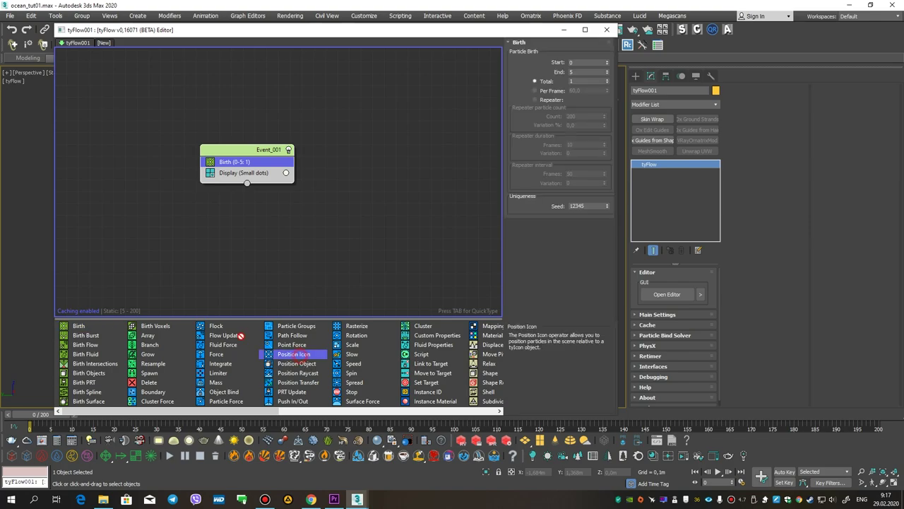
drag(295, 354, 233, 172)
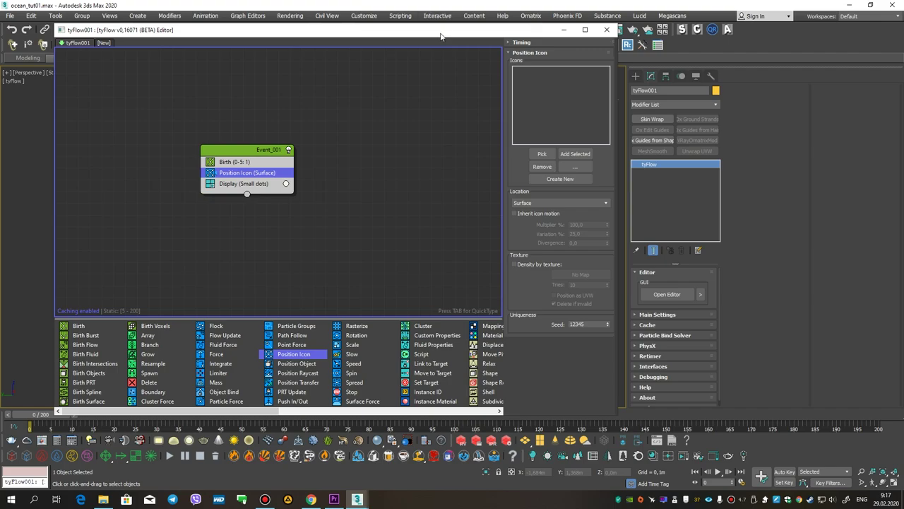
Make Position Icon use tyIcon001 with Location set to Pivot.
drag(441, 36, 266, 218)
click(366, 337)
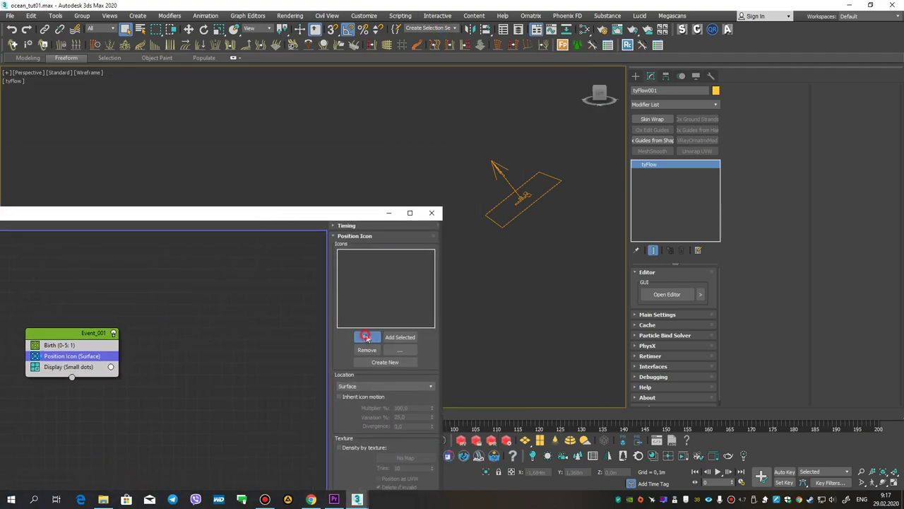
click(532, 204)
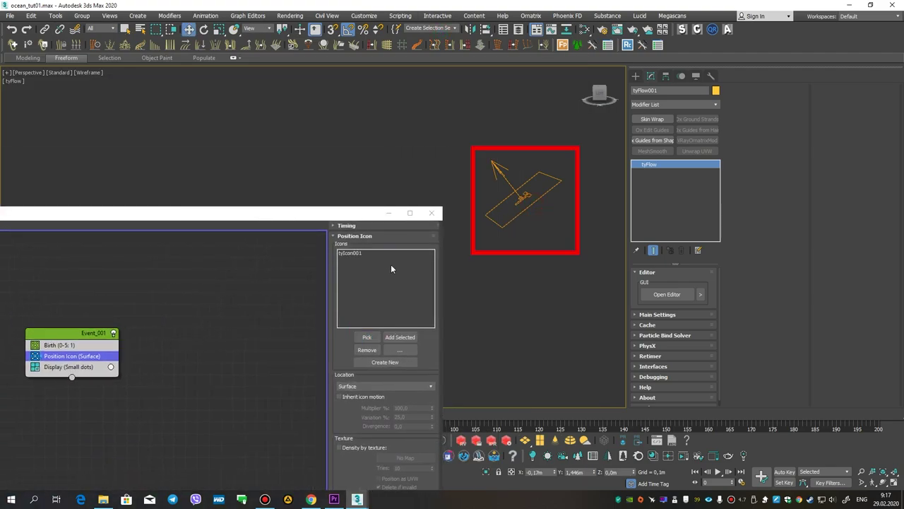
drag(289, 214, 382, 85)
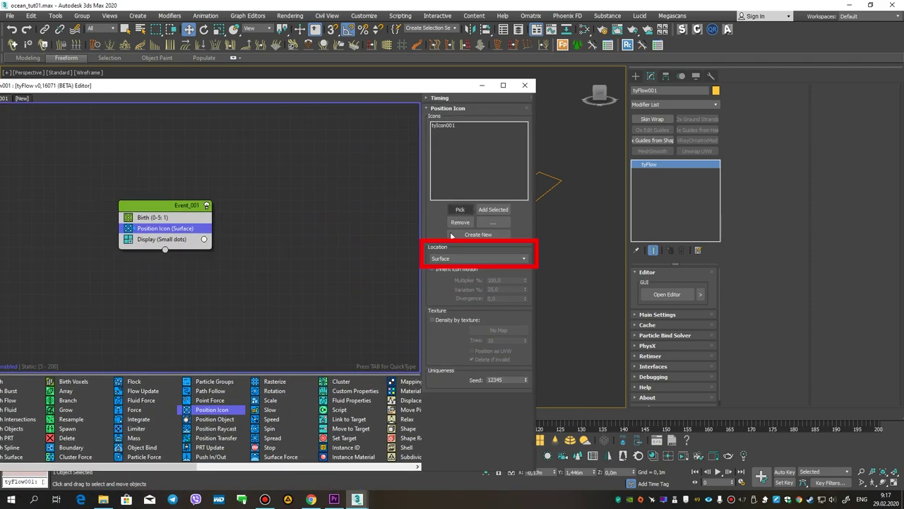
click(488, 259)
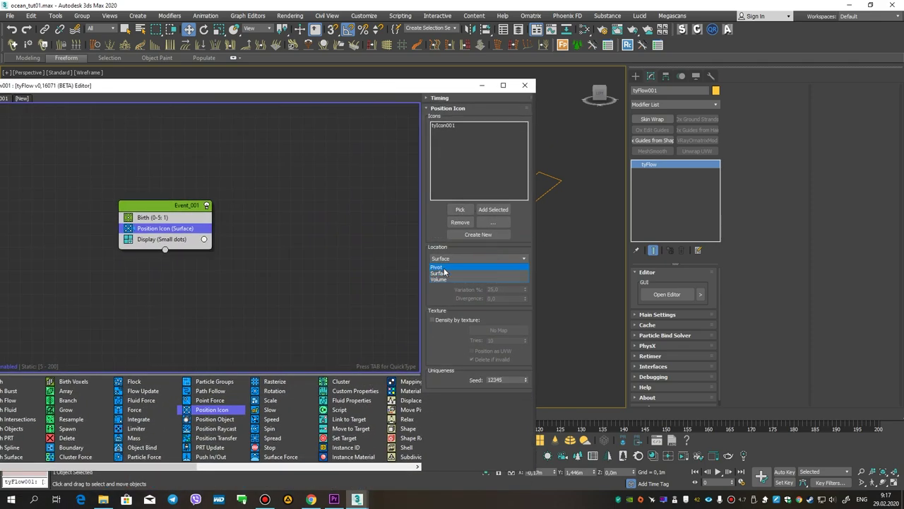
click(444, 268)
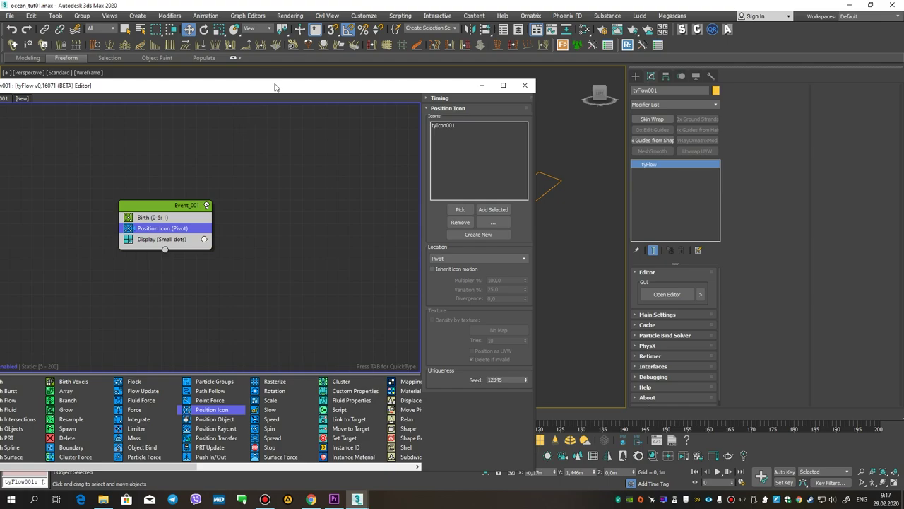
drag(273, 85, 341, 37)
Set the Display operator's type to Geometry.
click(227, 191)
click(529, 69)
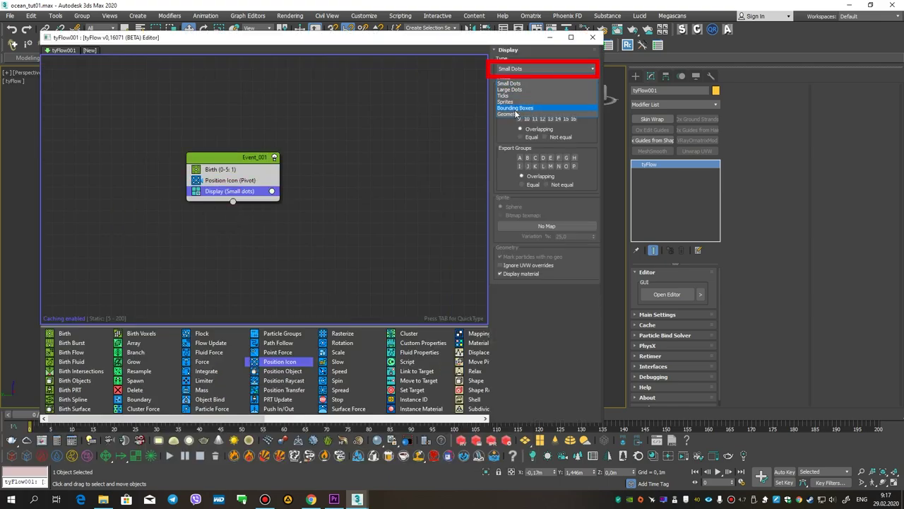
click(515, 114)
click(608, 99)
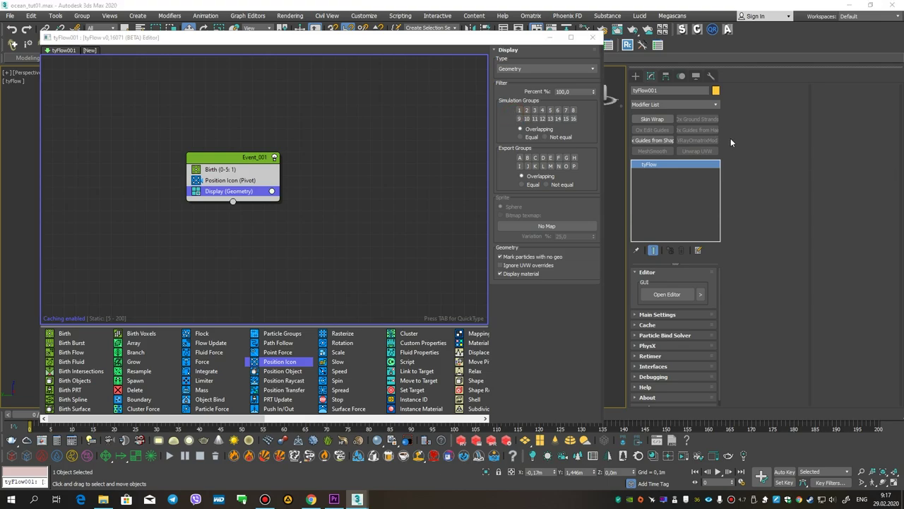
click(227, 180)
Aim the Speed operator Along Icon Arrow of tyIcon001 with 0,13m magnitude.
drag(227, 186, 228, 187)
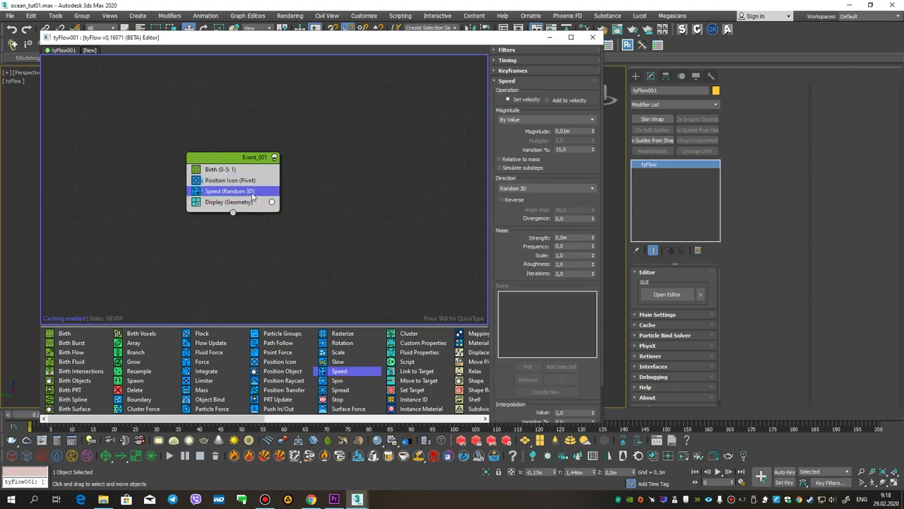
click(548, 188)
click(547, 198)
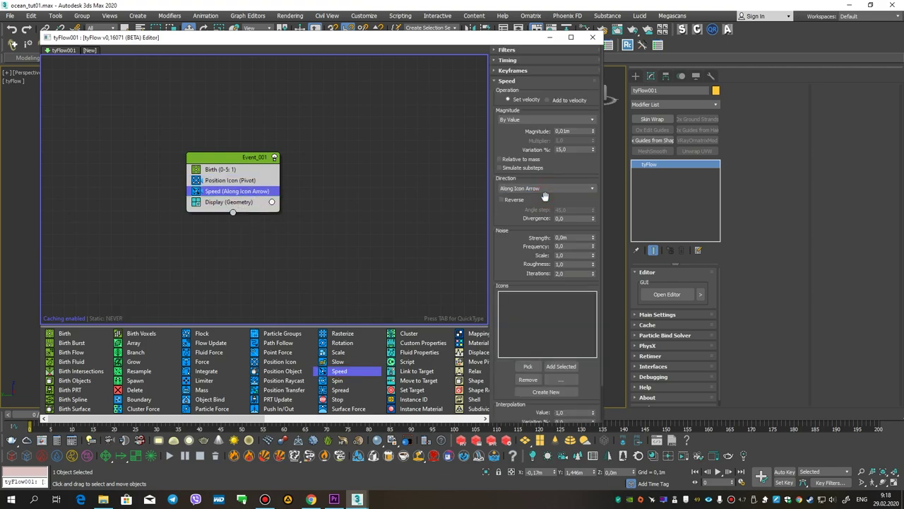
drag(431, 43, 244, 44)
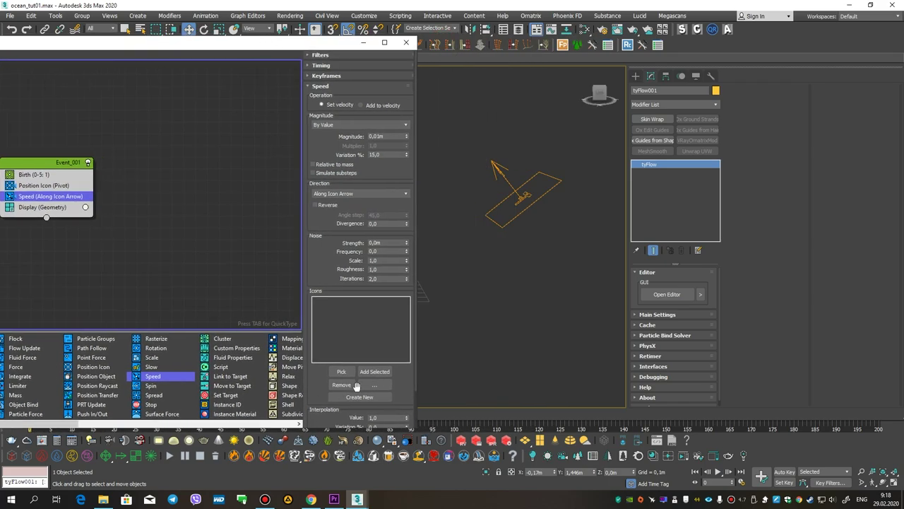
click(341, 370)
click(533, 204)
drag(283, 43, 460, 49)
double_click(568, 143)
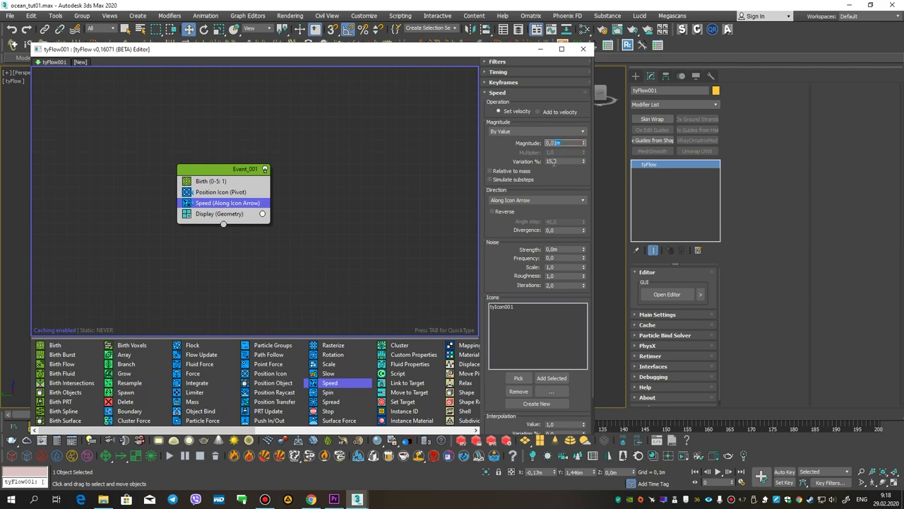
text(3)
key(Return)
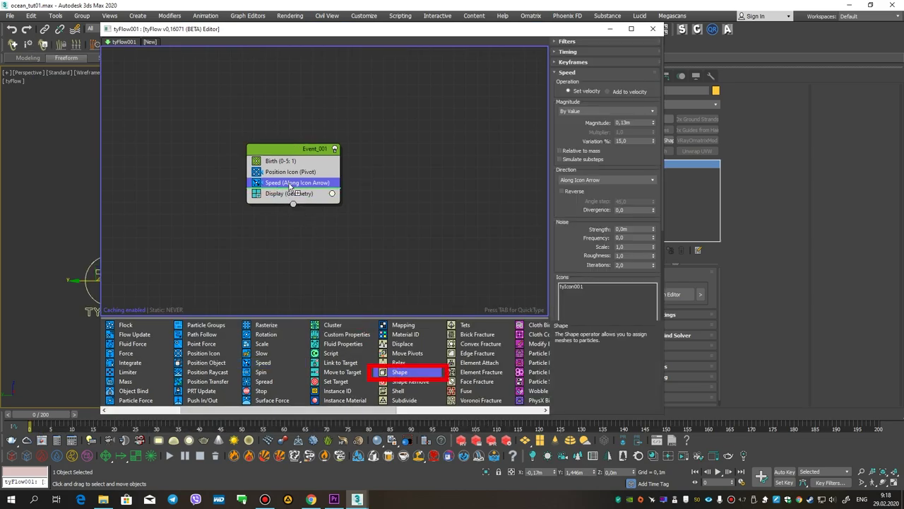
Add a Shape operator under Speed using 3D Stones at 1000% scale.
drag(290, 186, 294, 194)
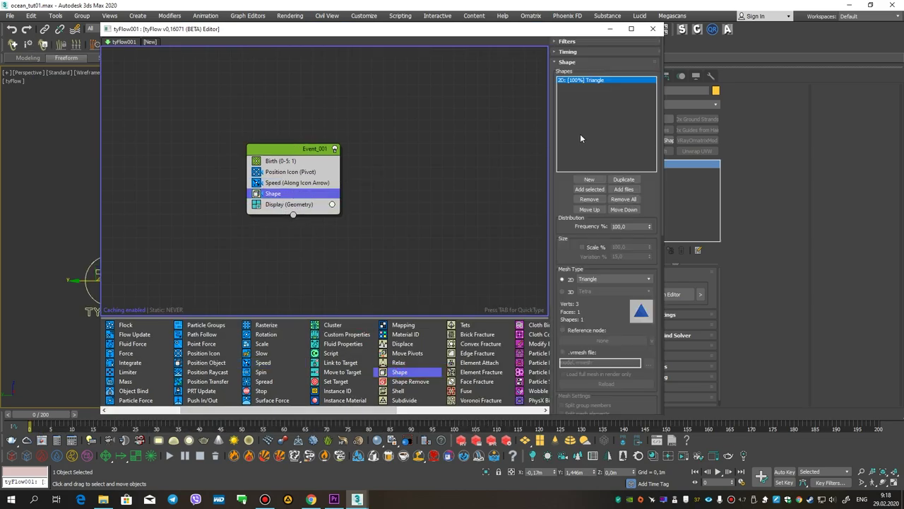
click(619, 278)
click(587, 285)
click(562, 291)
click(614, 291)
click(592, 179)
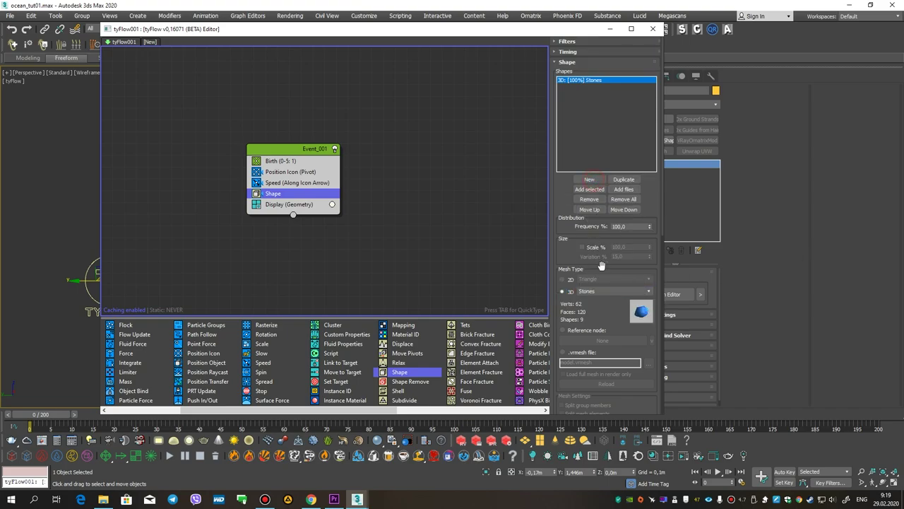
click(583, 248)
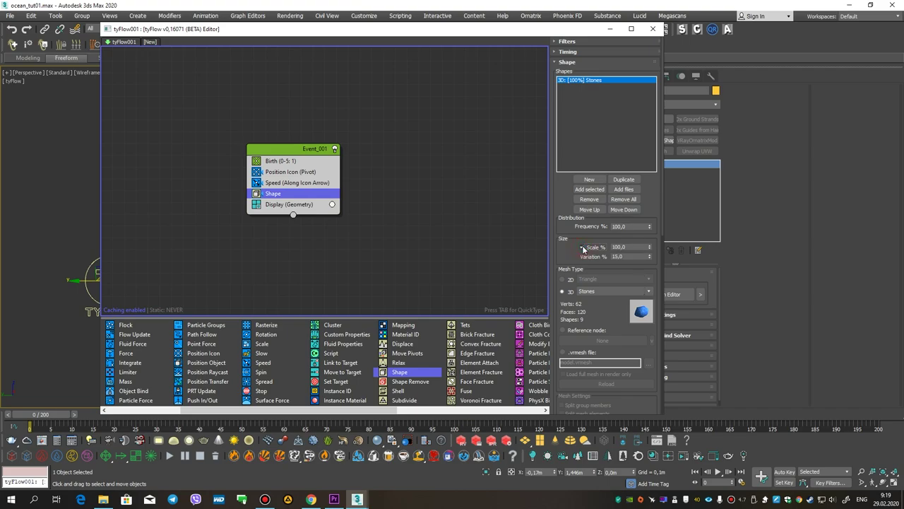
click(636, 247)
text(1000)
key(Return)
Scrub the timeline to preview the stone particle, then return to frame 0.
mouse_move(32, 414)
mouse_down()
mouse_move(82, 398)
mouse_move(130, 403)
mouse_move(184, 389)
mouse_move(333, 380)
mouse_move(21, 378)
mouse_move(69, 373)
mouse_move(41, 374)
mouse_up()
key(w)
scroll(293, 244, down, 2)
scroll(293, 245, down, 3)
key(w)
middle_drag(331, 295, 355, 265)
scroll(357, 263, up, 3)
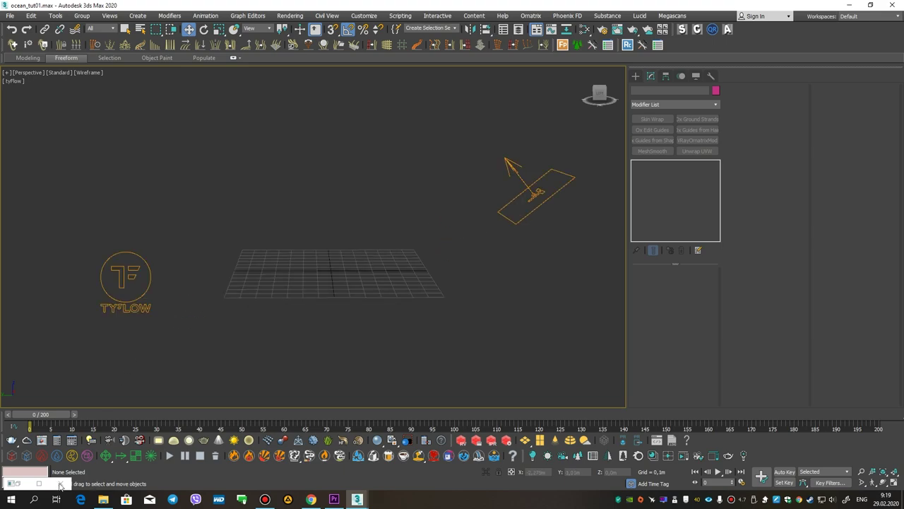
Add a PhysX Shape operator with Convex Hull to Event_001.
click(15, 481)
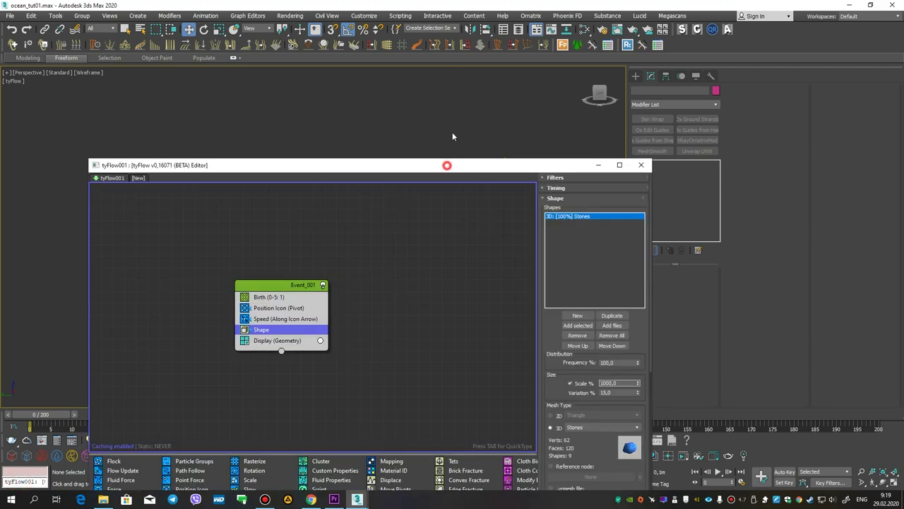
drag(446, 166, 486, 53)
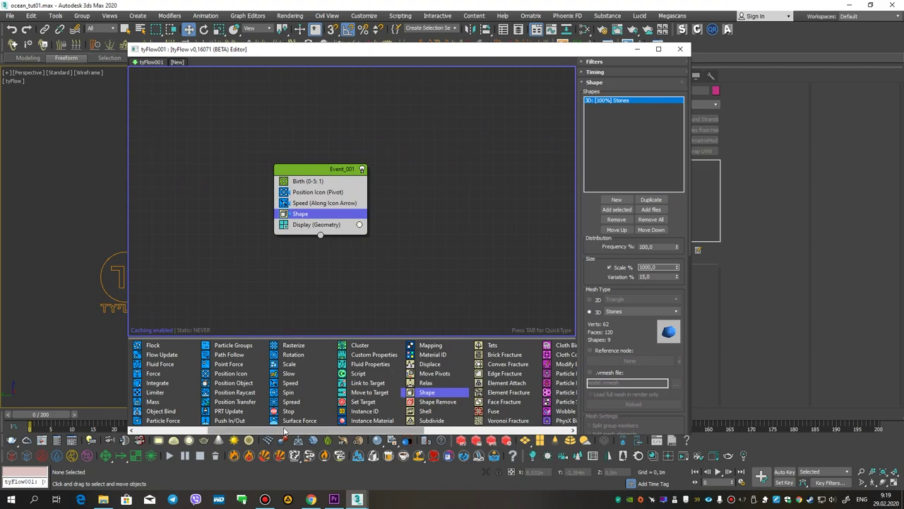
drag(311, 430, 494, 430)
drag(367, 373, 325, 224)
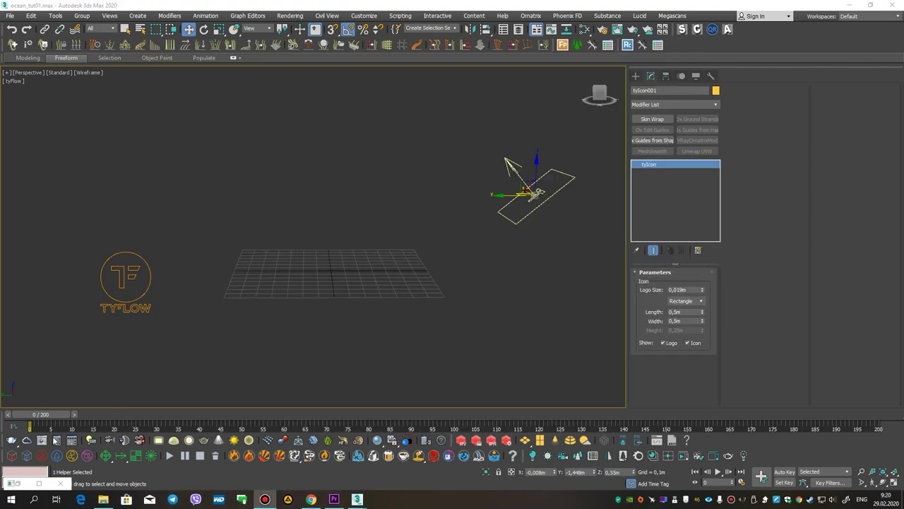
Play and scrub the stone's flight, jump back to frame 0, and select tyFlow001.
click(718, 473)
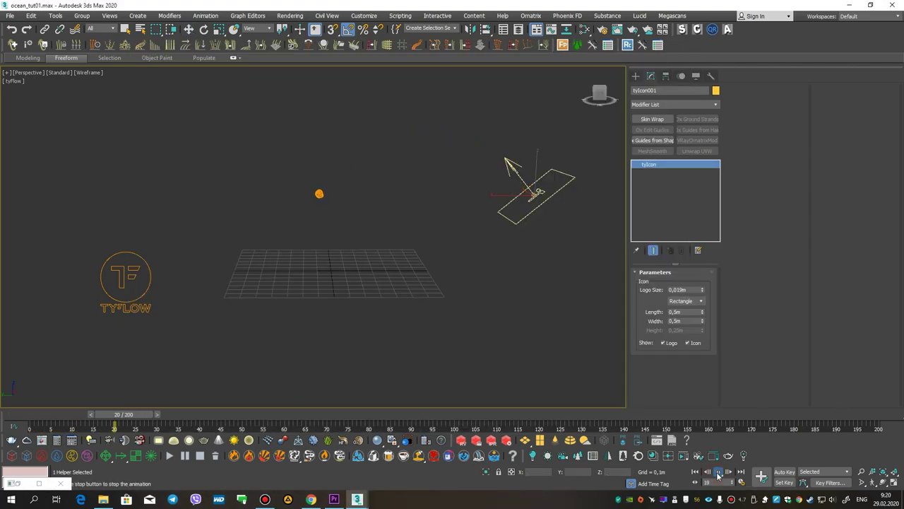
mouse_move(229, 414)
mouse_down()
mouse_move(51, 398)
mouse_move(216, 378)
mouse_move(104, 384)
mouse_move(160, 366)
mouse_up()
key(w)
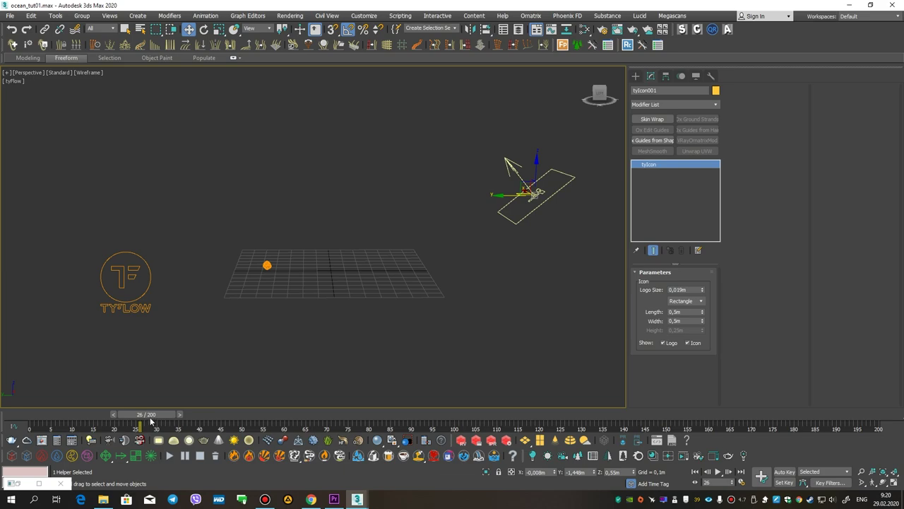
key(Home)
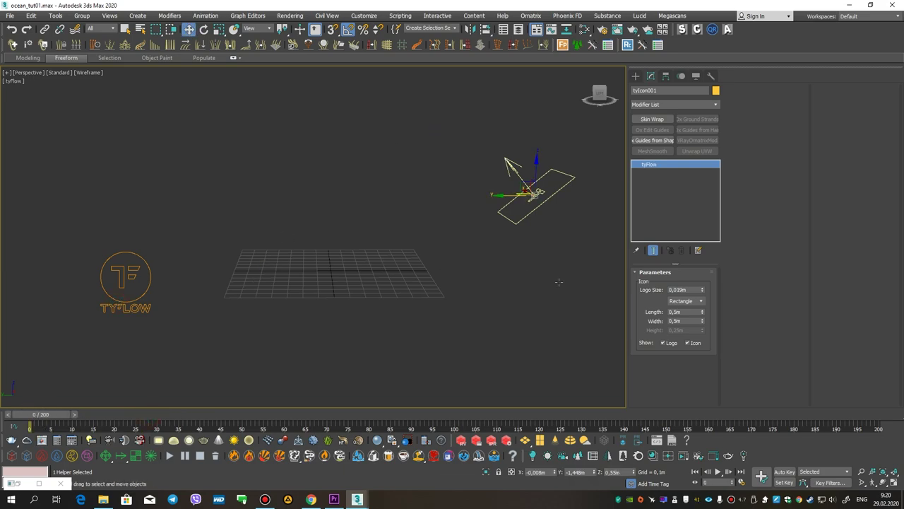
click(126, 275)
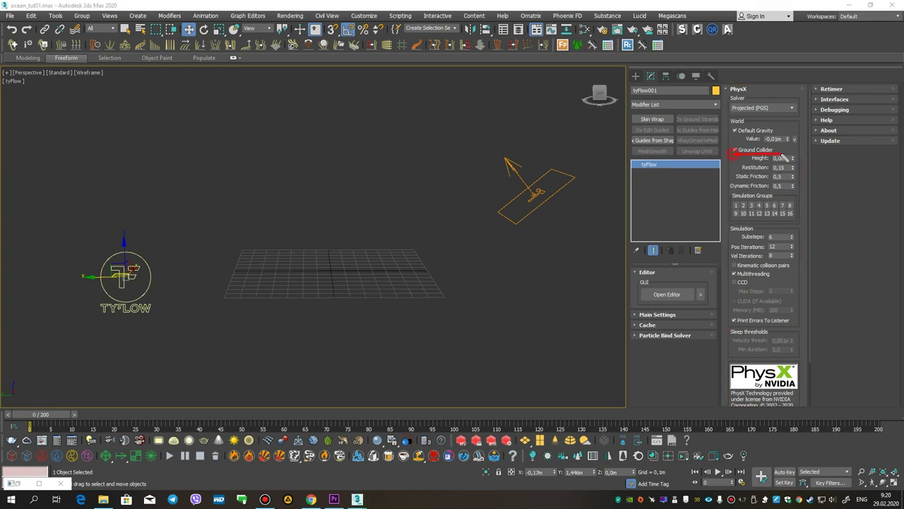
Turn off tyFlow's Ground Collider and test the simulation playback.
click(735, 149)
click(718, 472)
click(718, 472)
drag(203, 415, 1, 405)
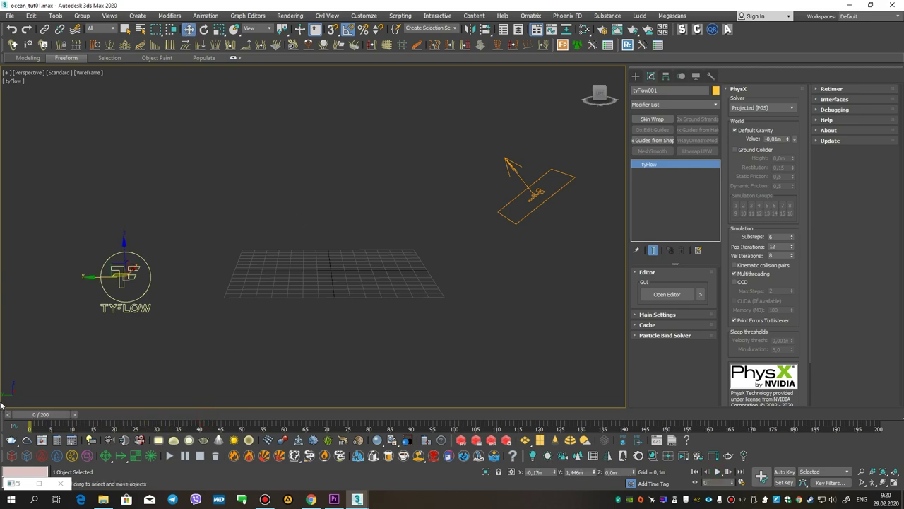
Add a Mesh operator with Render Only off, and a separate Export Particles event.
click(9, 484)
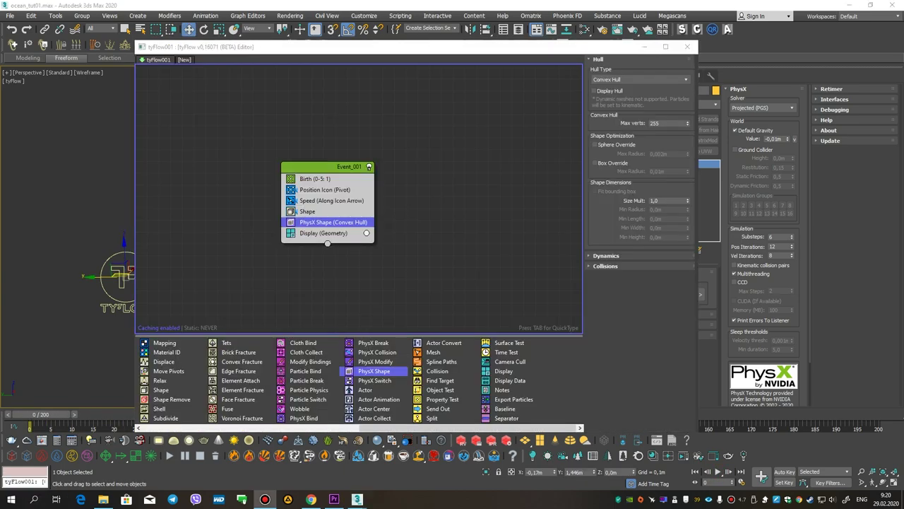
click(322, 233)
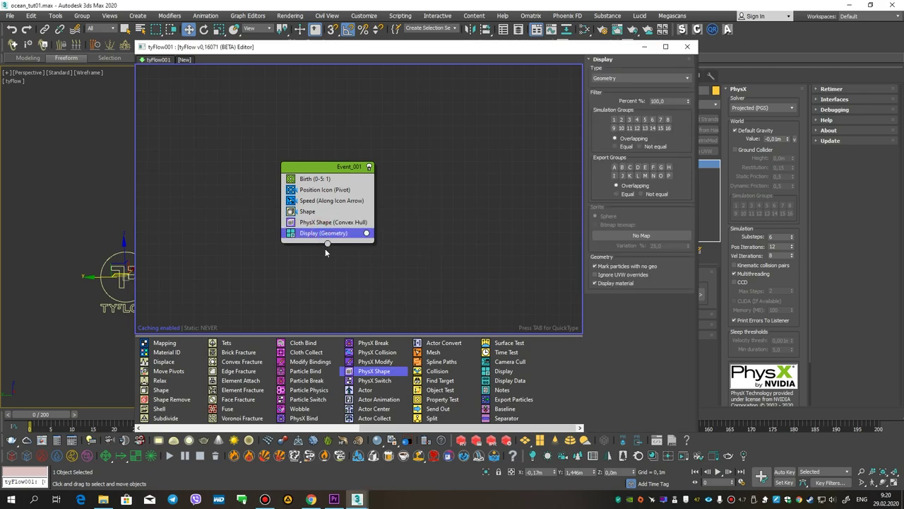
drag(433, 352, 327, 245)
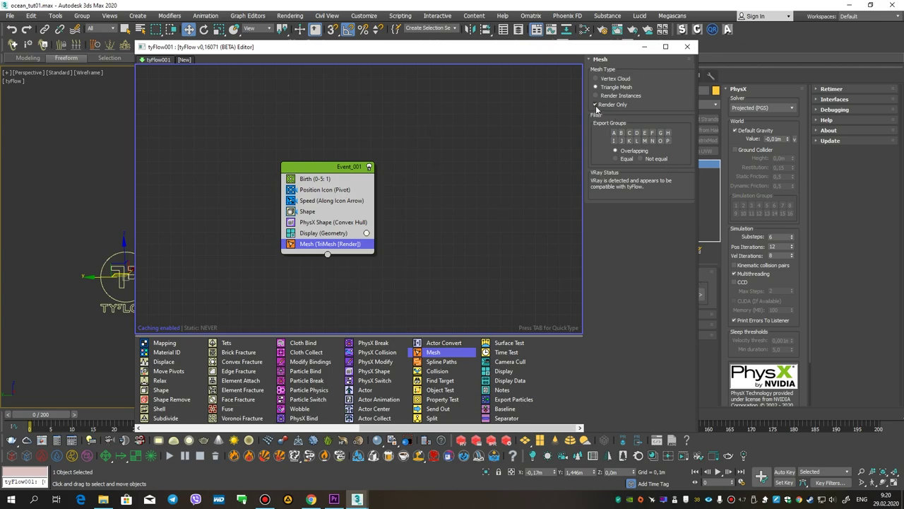
click(620, 105)
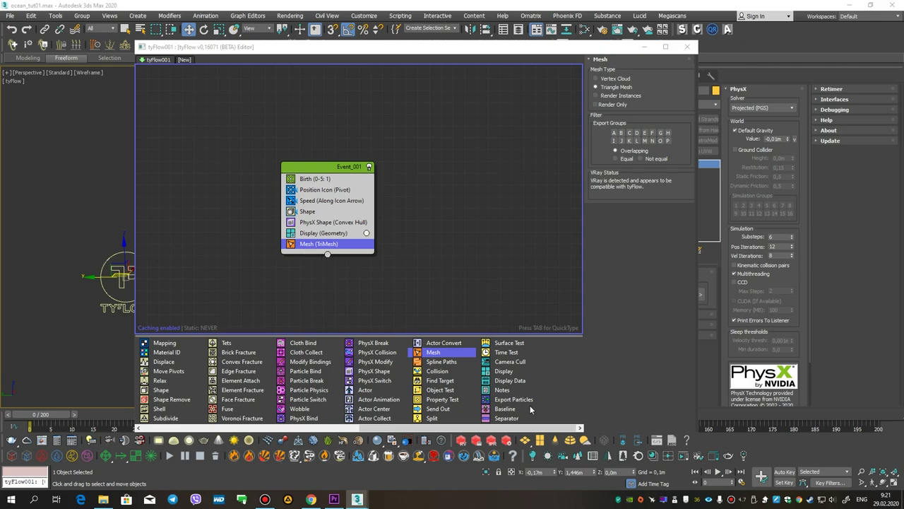
mouse_move(513, 399)
mouse_down()
mouse_move(471, 193)
mouse_move(437, 202)
mouse_up()
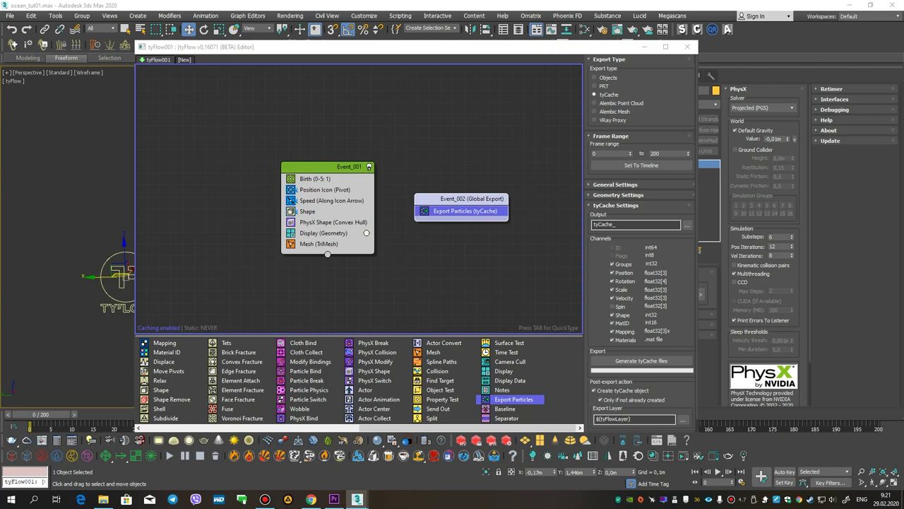
Set Export Particles to Objects, export them into the scene, and close the tyFlow editor.
click(595, 78)
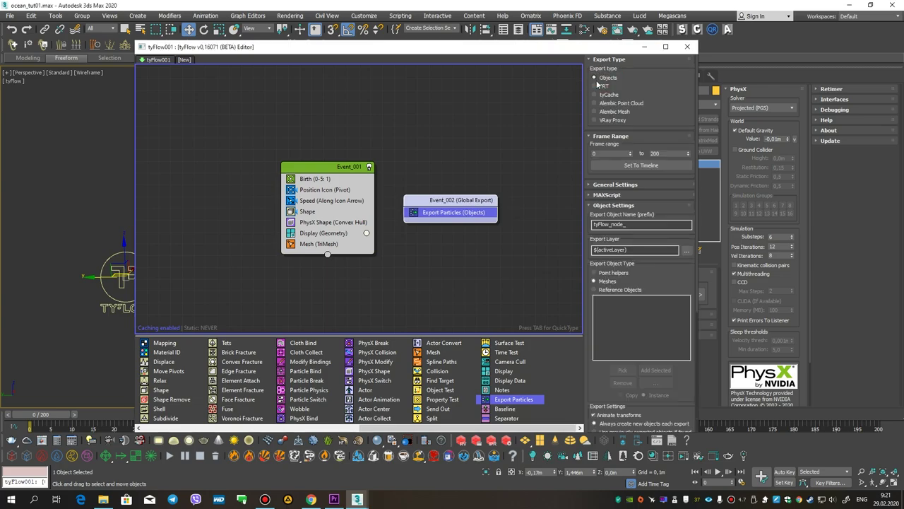
scroll(619, 373, down, 5)
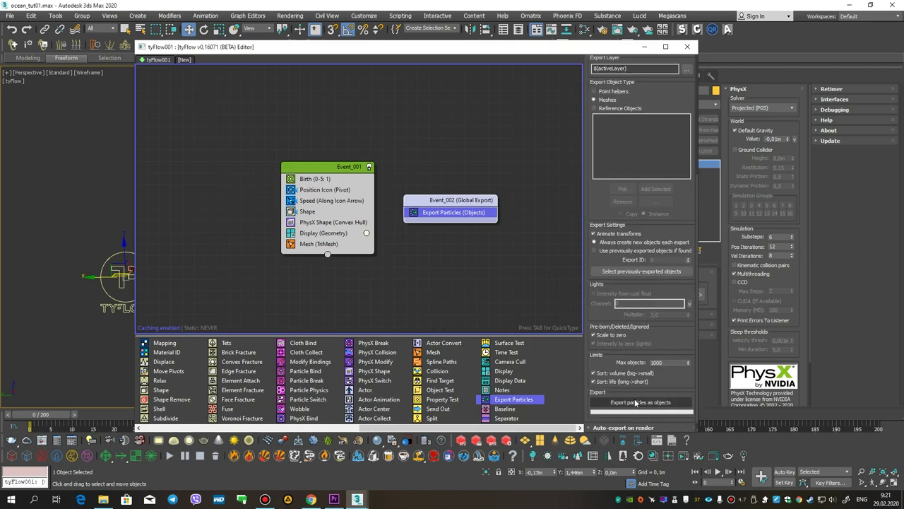
click(634, 404)
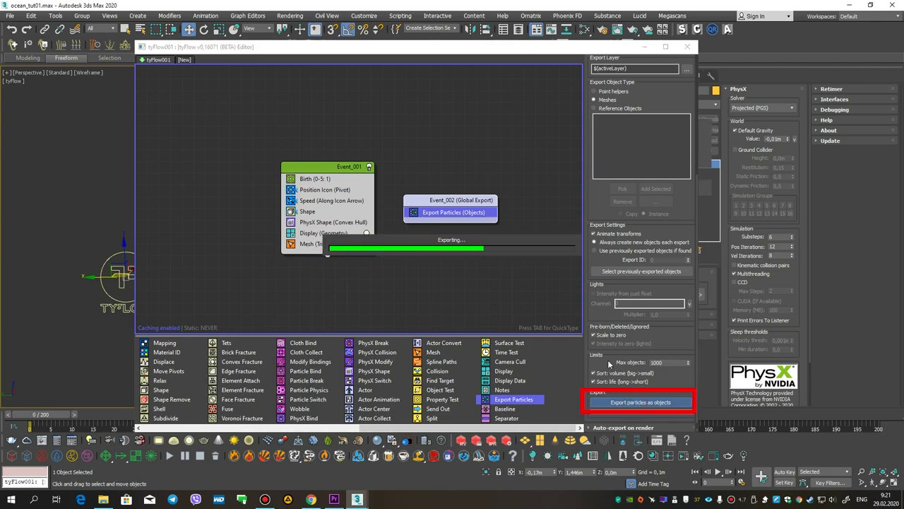
click(441, 278)
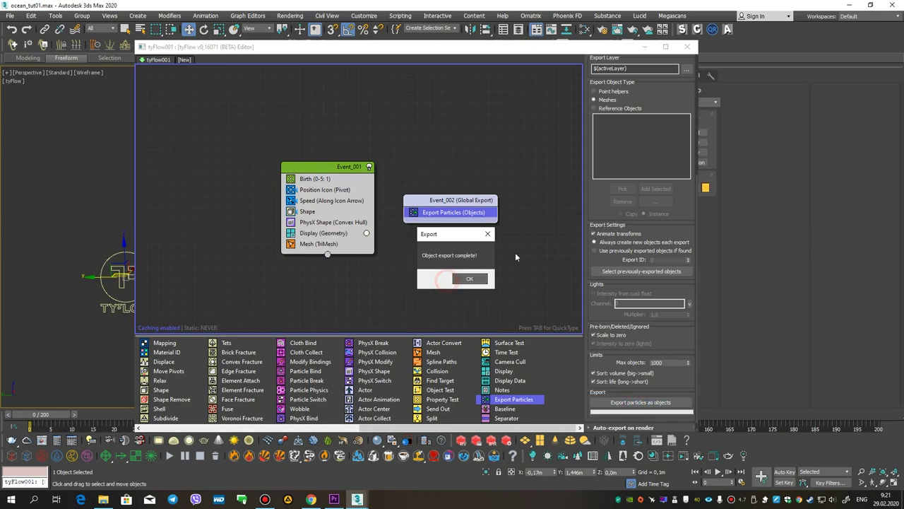
click(466, 279)
click(689, 47)
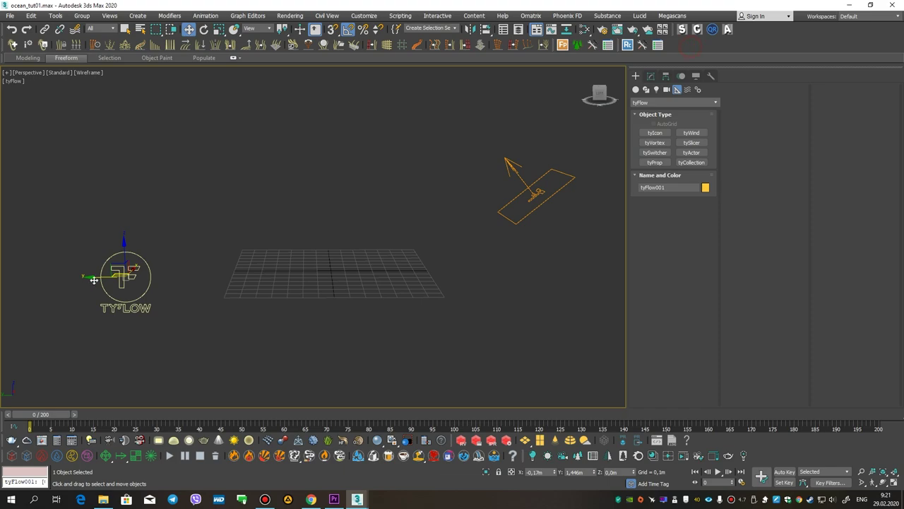
Hide the tyFlow object and play the exported stone up to frame 10.
click(145, 303)
right_click(146, 249)
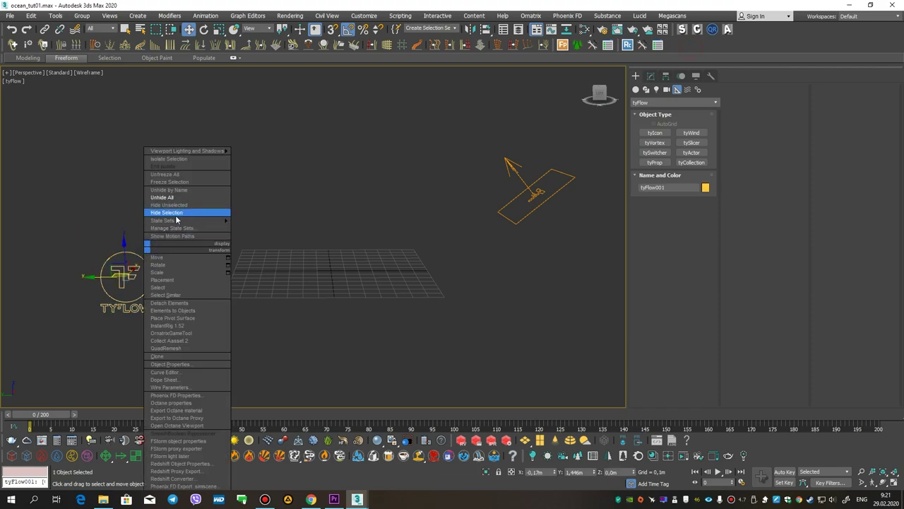
click(173, 212)
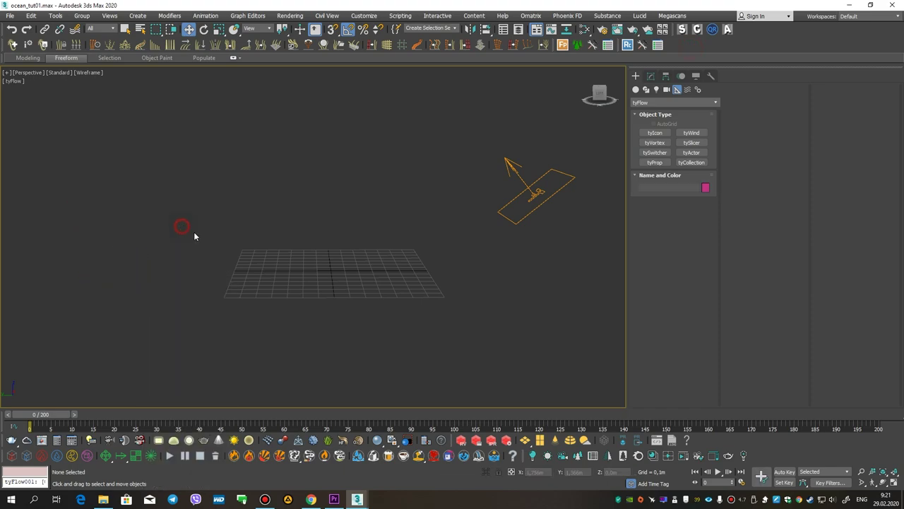
click(717, 472)
key(Escape)
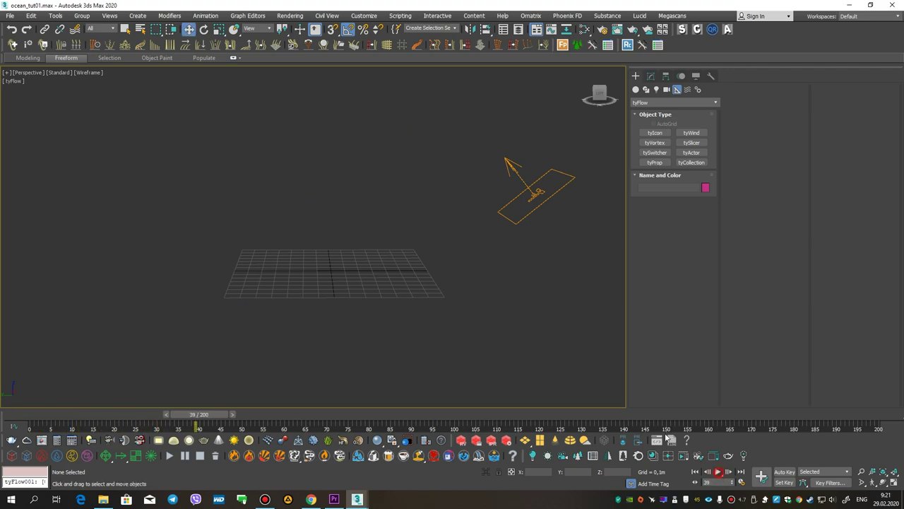
drag(199, 414, 78, 414)
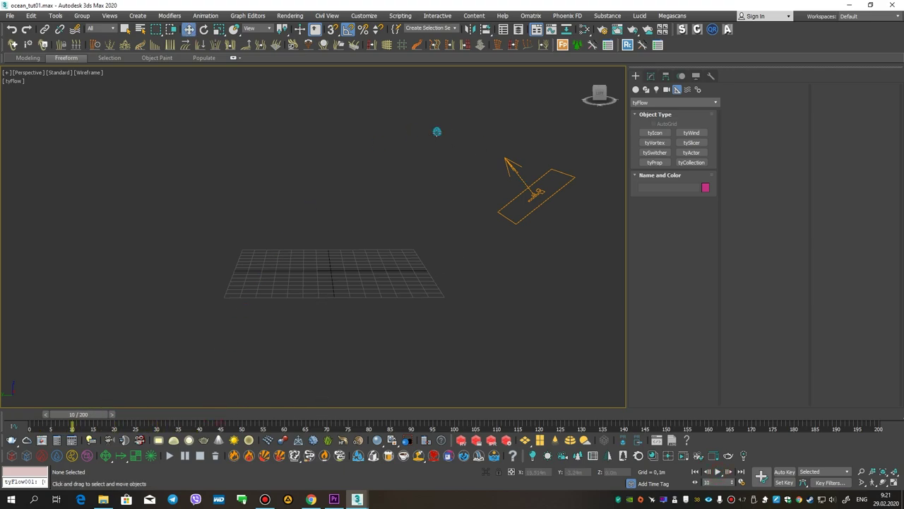
Select the exported stone, preview early frames, then deselect and orbit the view.
click(436, 132)
click(650, 75)
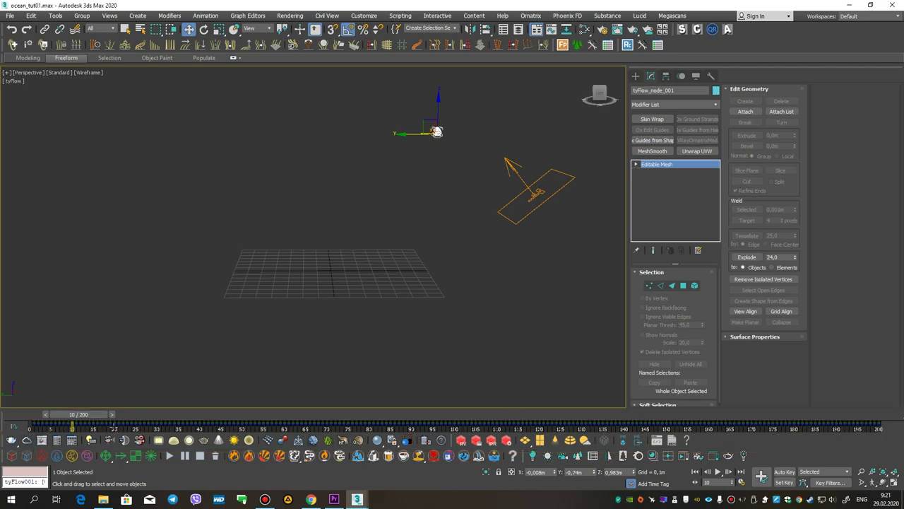
drag(73, 414, 29, 414)
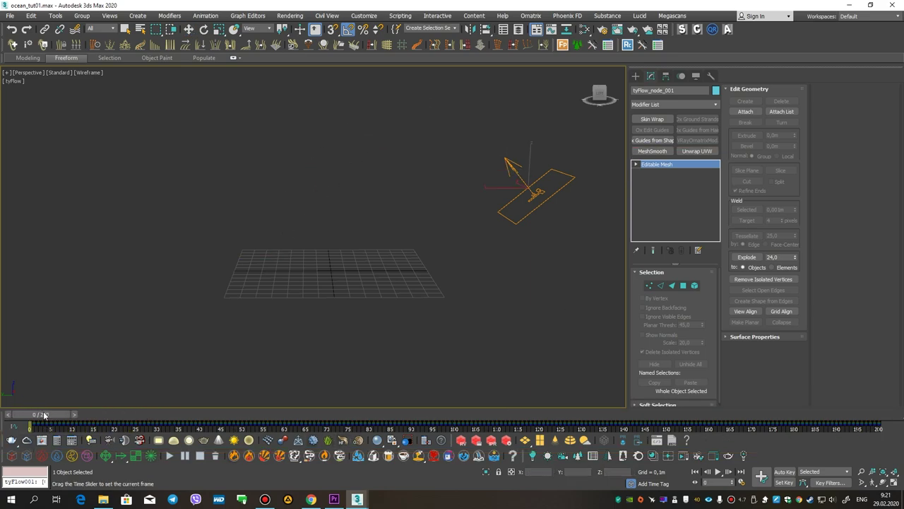
click(428, 248)
mouse_move(418, 233)
alt+middle_down()
mouse_move(443, 237)
mouse_move(432, 233)
alt+middle_up()
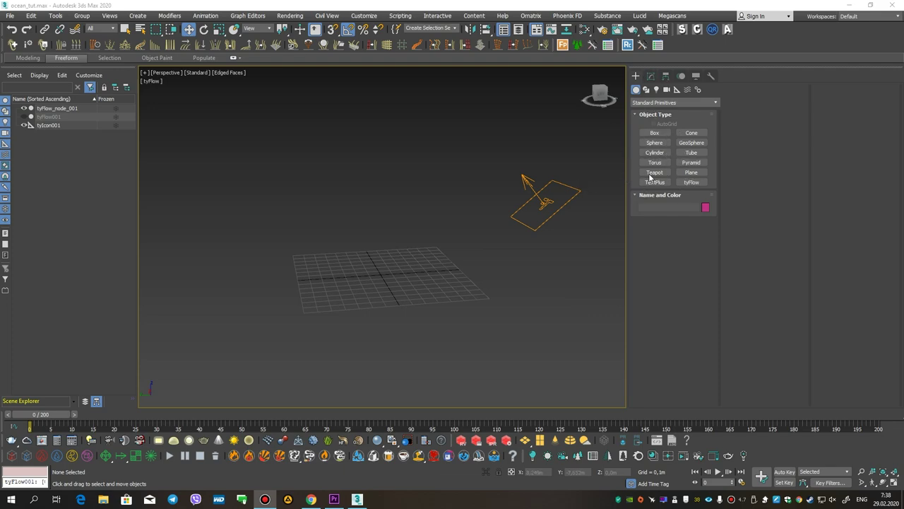
Draw Cylinder001 on the grid and zero its X and Y positions.
click(654, 152)
drag(381, 273, 396, 276)
click(434, 228)
key(w)
click(474, 343)
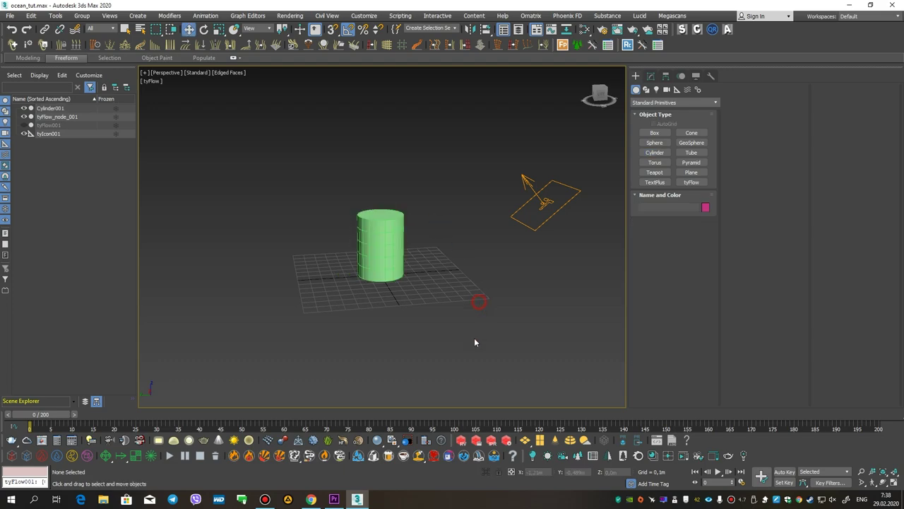
click(397, 262)
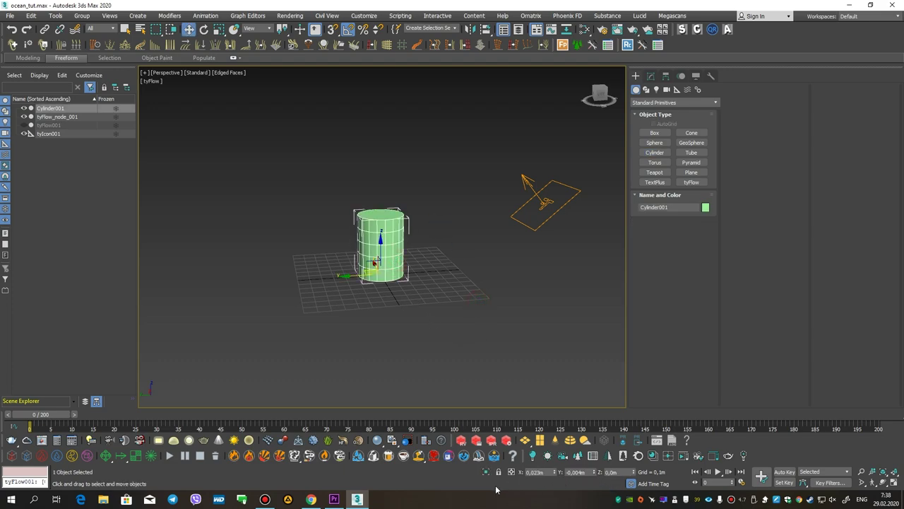
right_click(555, 473)
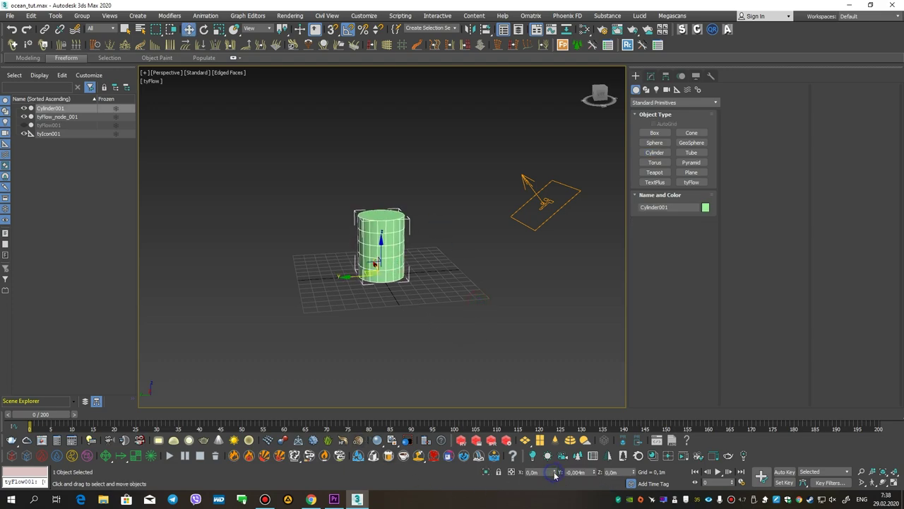
right_click(596, 472)
click(483, 348)
click(385, 262)
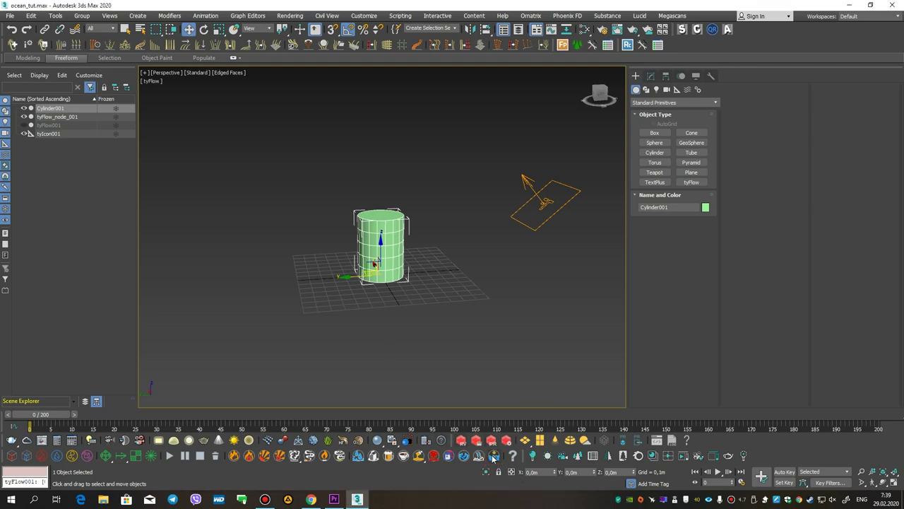
Create a Phoenix FD ocean with static geometry and delete its splash and foam shaders.
click(493, 457)
drag(533, 211, 560, 224)
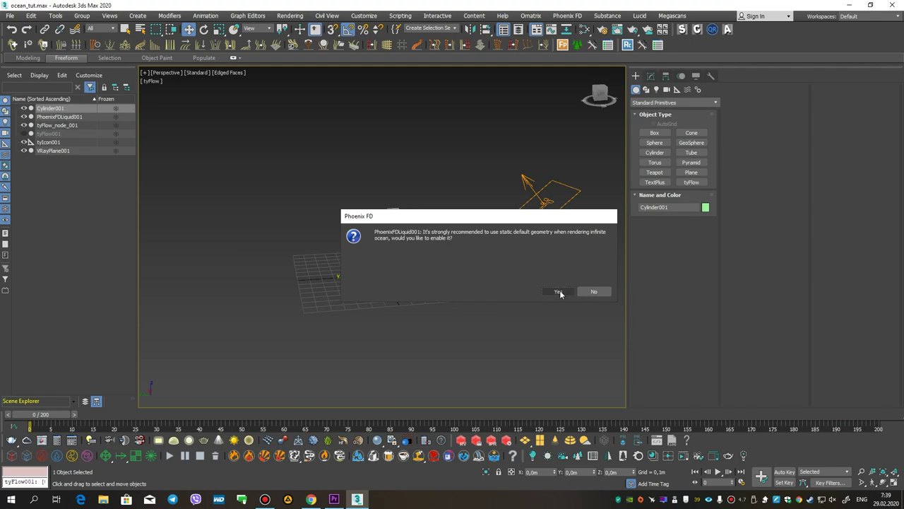
click(558, 291)
mouse_move(421, 206)
alt+middle_down()
mouse_move(477, 233)
mouse_move(481, 219)
mouse_move(488, 233)
mouse_move(275, 230)
alt+middle_up()
mouse_move(274, 192)
alt+middle_down()
mouse_move(322, 208)
mouse_move(313, 224)
alt+middle_up()
click(249, 132)
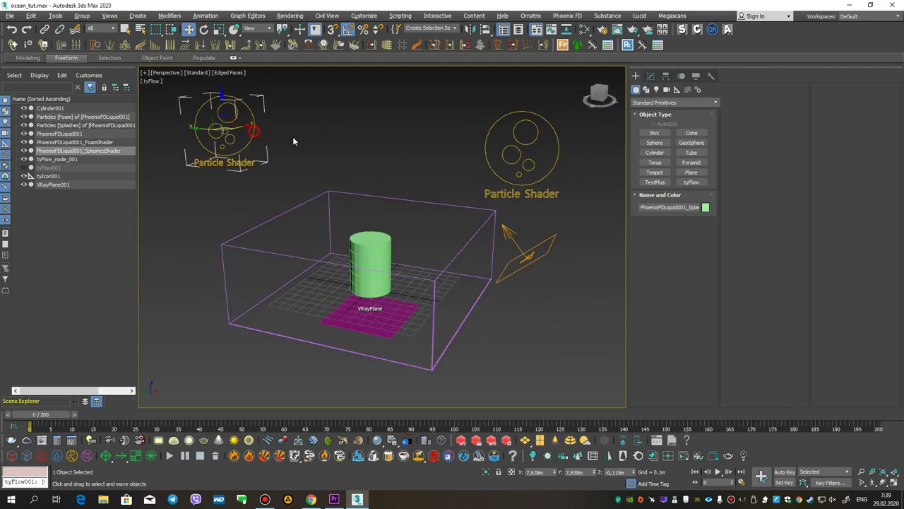
ctrl+click(514, 159)
key(Delete)
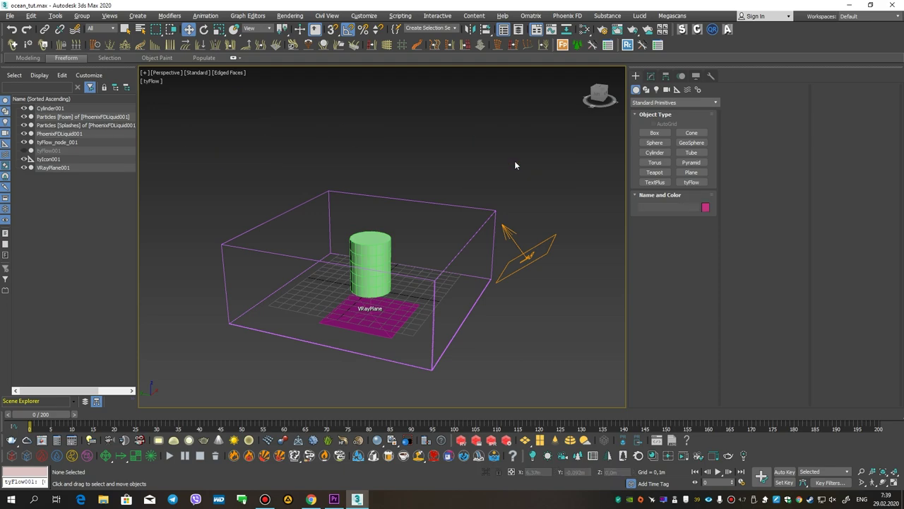
alt+middle_drag(433, 195, 454, 177)
click(452, 201)
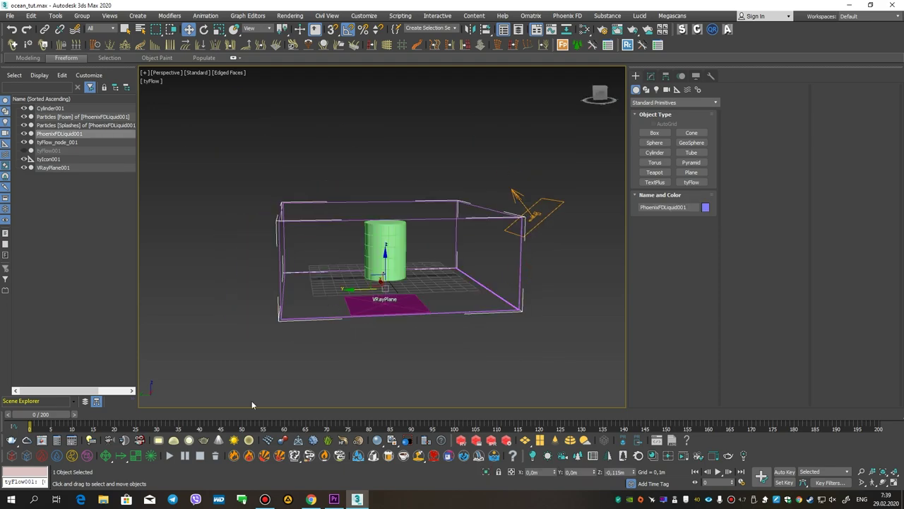
Coarsen the PhoenixFDLiquid001 grid cell size to 0.014m, giving 138×138×54 cells.
click(651, 76)
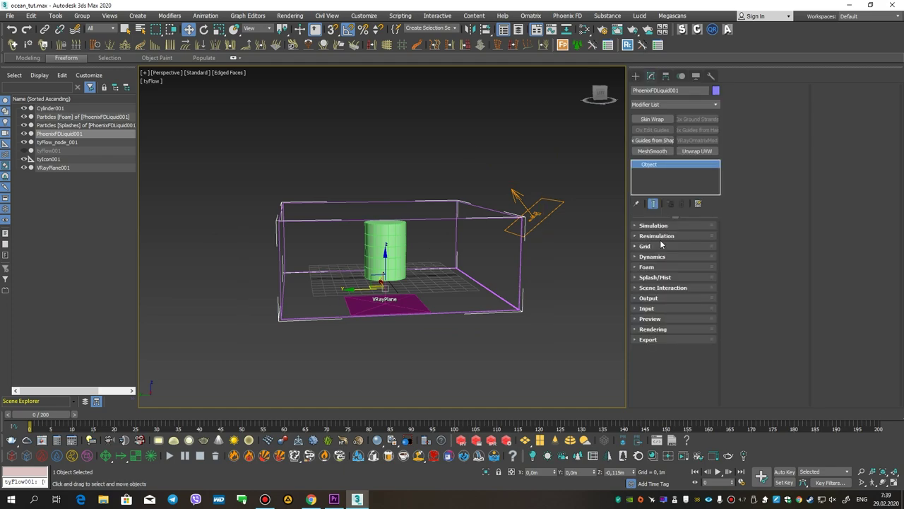
click(656, 249)
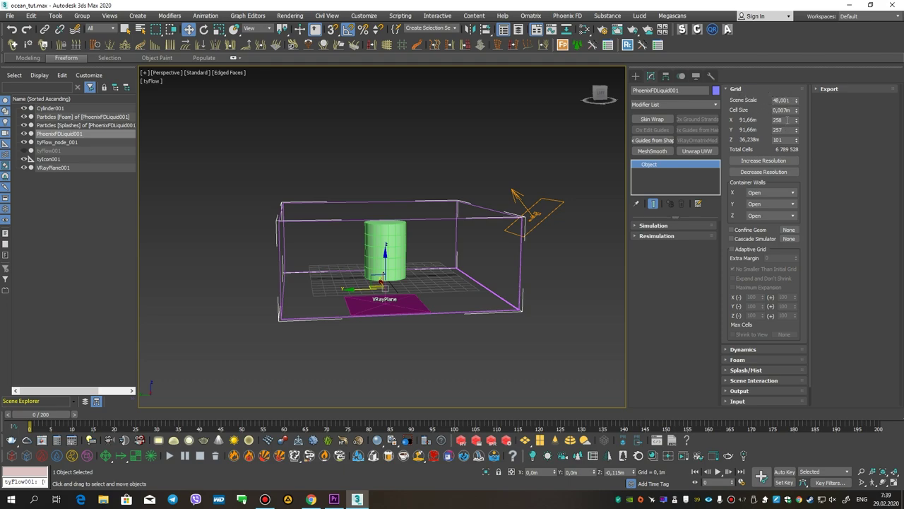
drag(798, 113, 798, 79)
scroll(520, 253, up, 2)
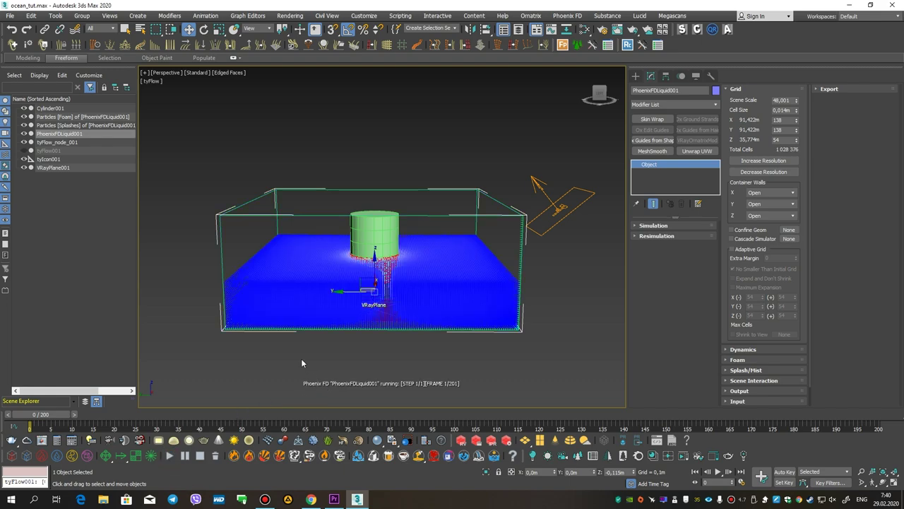
Stop the liquid simulation and inspect the deselected container in the Front view.
click(200, 455)
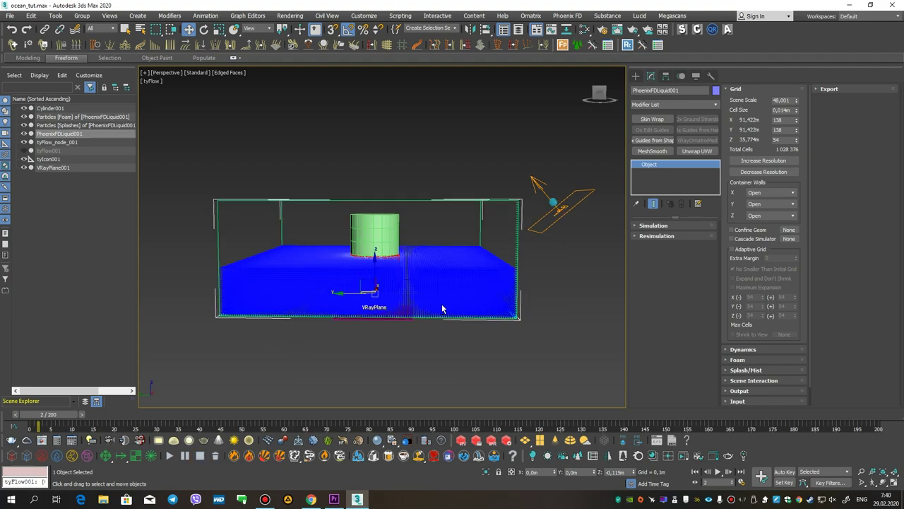
key(f)
key(z)
click(476, 209)
key(q)
click(472, 221)
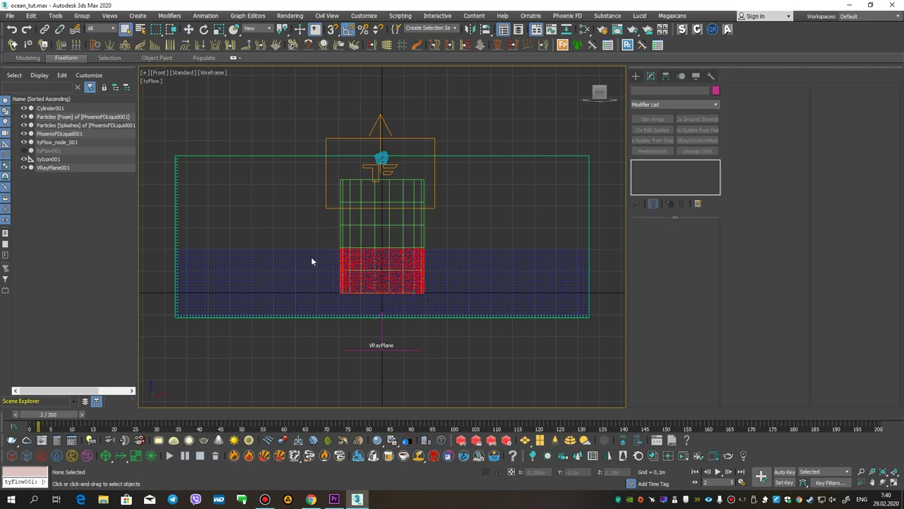
middle_drag(418, 239, 431, 248)
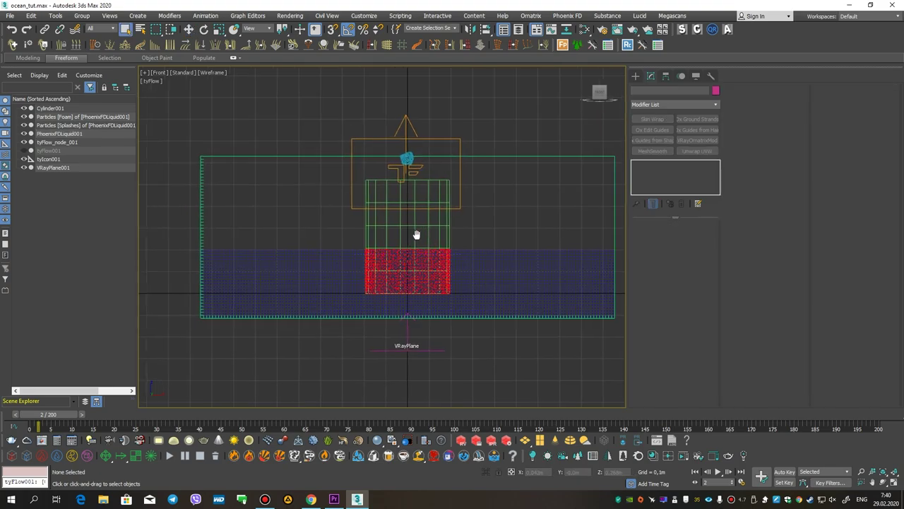
Draw a roughly 2.092m × 2.232m plane beneath the liquid container in Perspective.
key(p)
mouse_move(438, 248)
alt+middle_down()
mouse_move(397, 272)
mouse_move(416, 259)
alt+middle_up()
scroll(415, 260, up, 2)
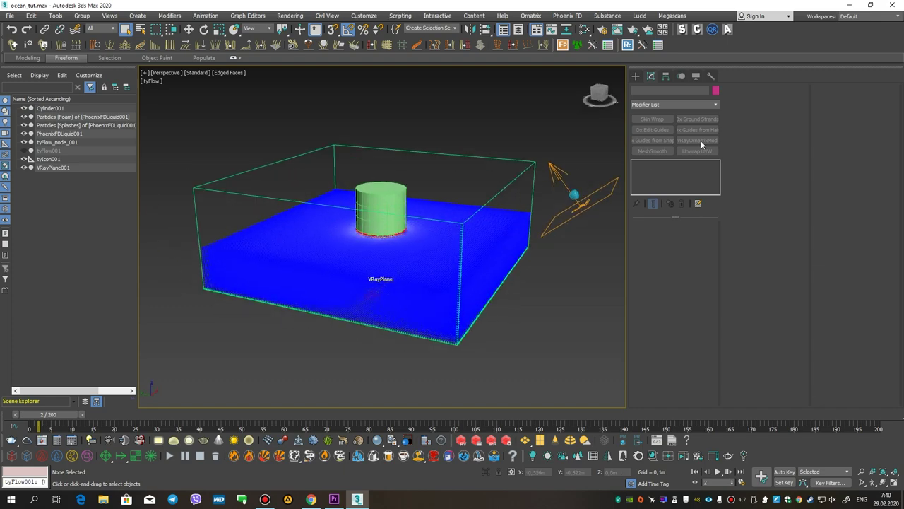
mouse_move(351, 139)
mouse_down()
mouse_move(436, 390)
mouse_move(430, 387)
mouse_up()
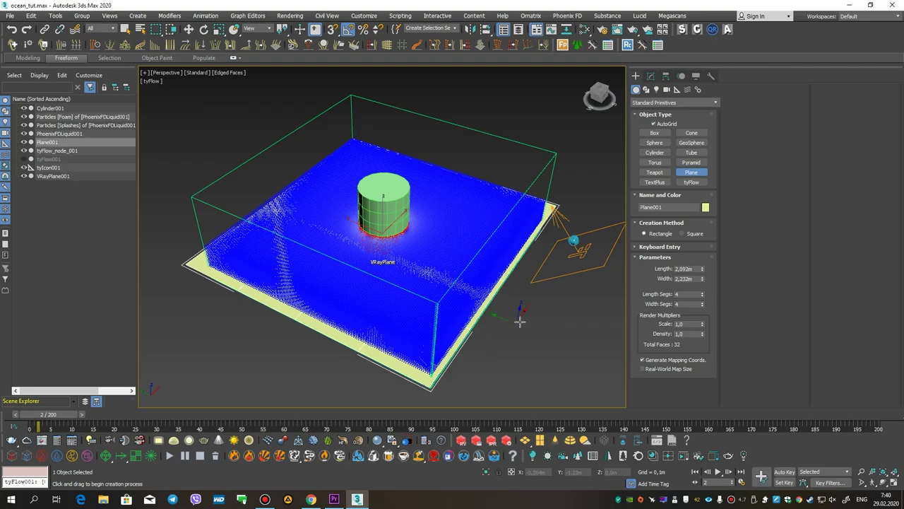
right_click(520, 325)
key(f)
scroll(313, 226, down, 1)
scroll(353, 262, down, 2)
scroll(354, 264, up, 2)
scroll(390, 226, up, 3)
mouse_move(390, 226)
middle_down()
mouse_move(462, 224)
mouse_move(236, 193)
mouse_move(320, 195)
middle_up()
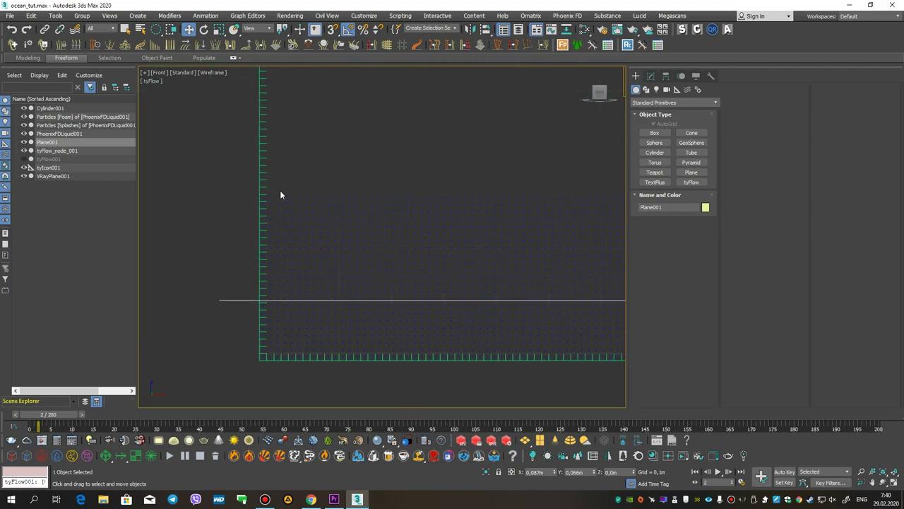
middle_drag(431, 202, 354, 197)
scroll(354, 197, down, 3)
scroll(346, 221, down, 1)
scroll(427, 237, down, 2)
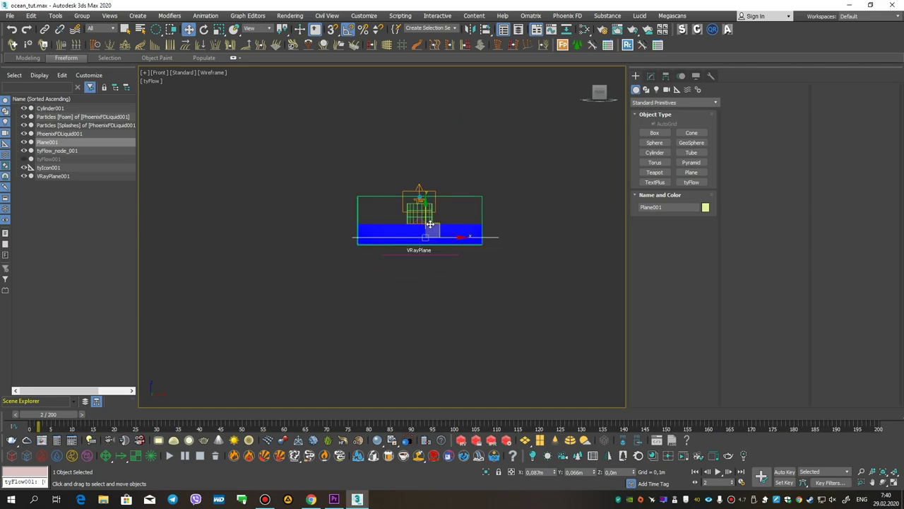
scroll(429, 235, up, 1)
Raise Plane001 on Z to a height of 0.205m.
drag(421, 219, 420, 191)
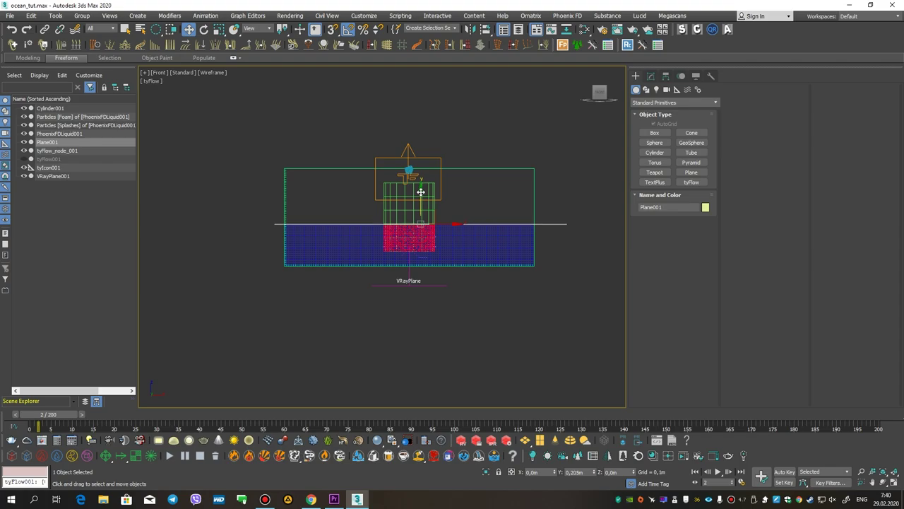
key(p)
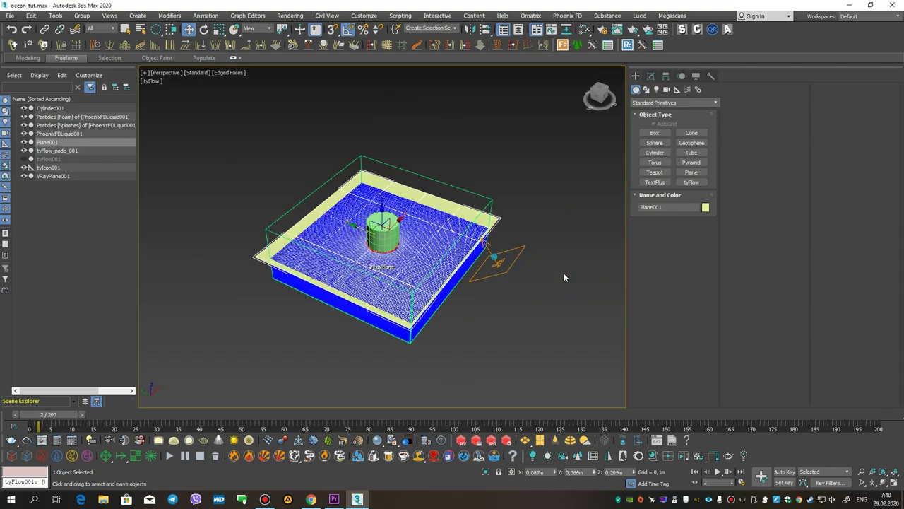
scroll(353, 274, up, 3)
alt+middle_drag(352, 274, 366, 271)
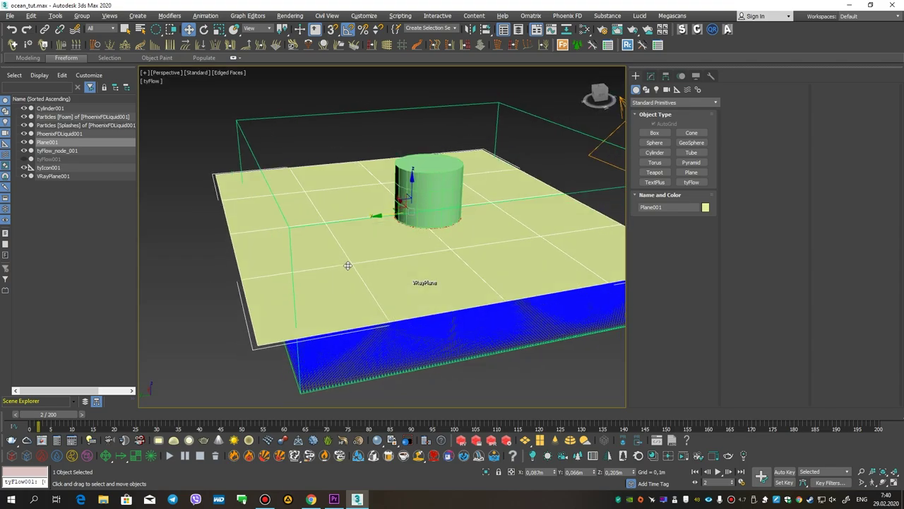
alt+middle_drag(366, 271, 339, 272)
Delete Cylinder001 and VRayPlane001 from the scene.
click(339, 272)
mouse_move(376, 207)
alt+middle_down()
mouse_move(375, 196)
mouse_move(494, 337)
alt+middle_up()
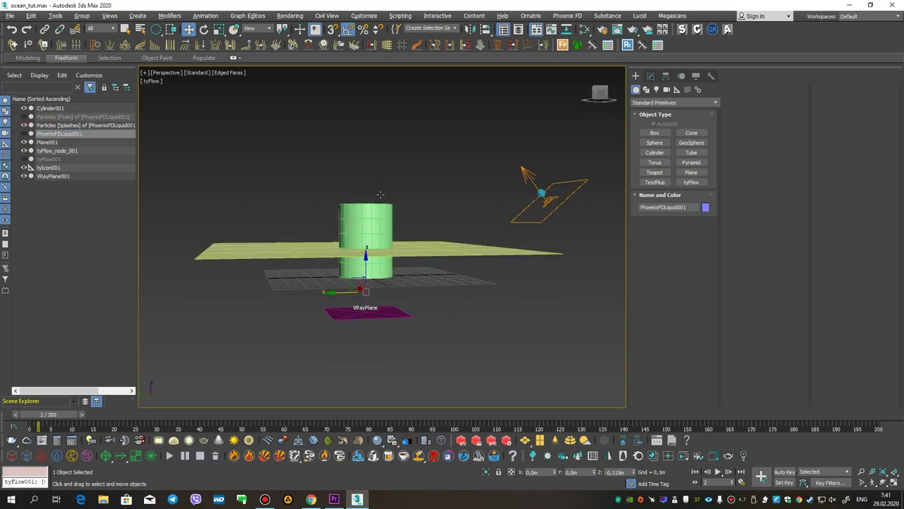
click(420, 242)
mouse_move(419, 243)
alt+middle_down()
mouse_move(377, 254)
mouse_move(365, 228)
mouse_move(349, 233)
alt+middle_up()
click(375, 238)
key(Delete)
key(F4)
alt+middle_drag(376, 260, 428, 319)
click(391, 319)
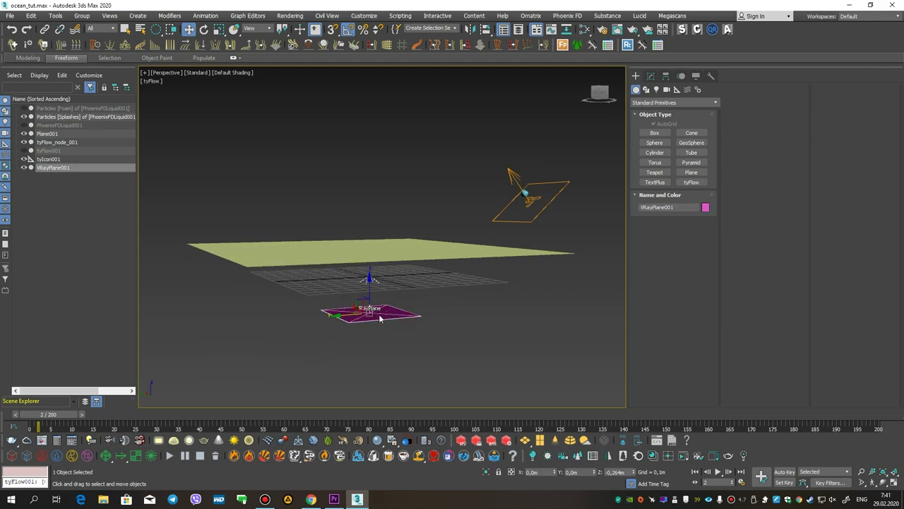
key(Delete)
Scrub to frame 23 to check the stone resting on Plane001, then select the liquid container.
alt+middle_drag(378, 317, 411, 275)
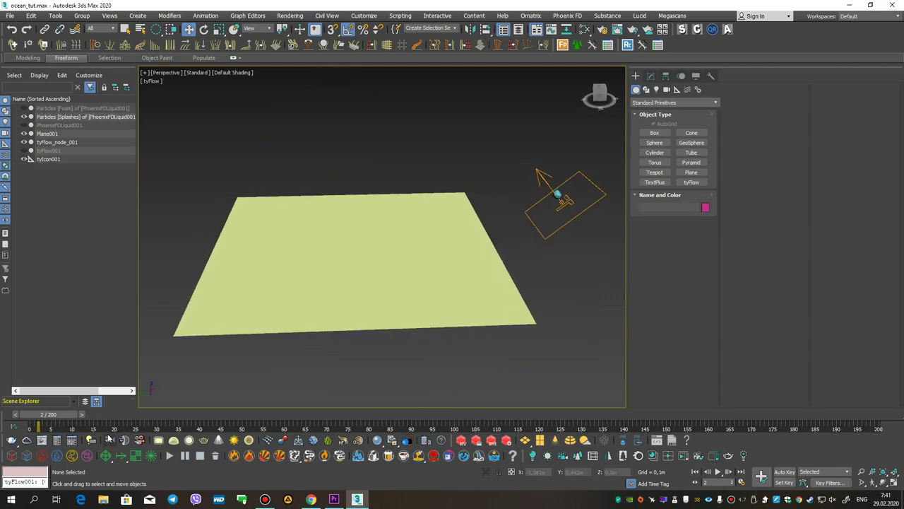
drag(70, 414, 150, 400)
key(w)
mouse_move(265, 380)
alt+middle_down()
mouse_move(365, 305)
mouse_move(347, 238)
mouse_move(360, 235)
alt+middle_up()
scroll(347, 238, up, 5)
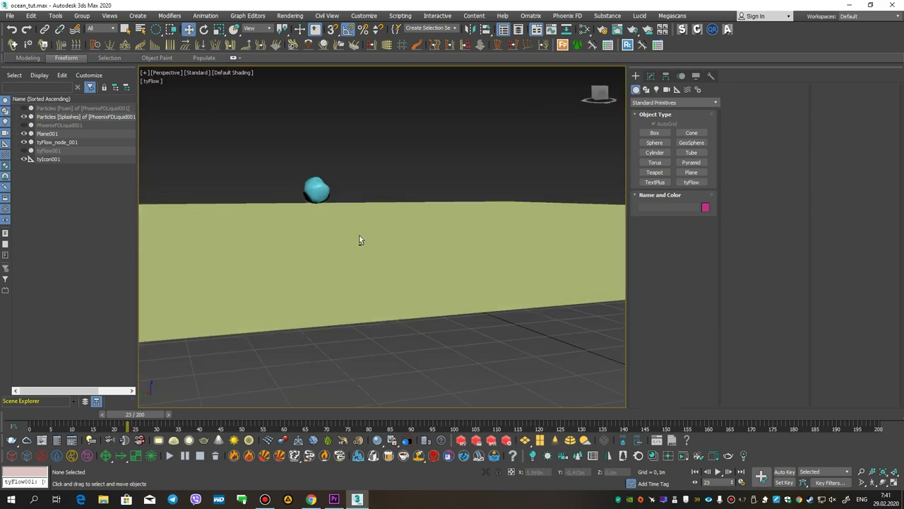
key(shift+z)
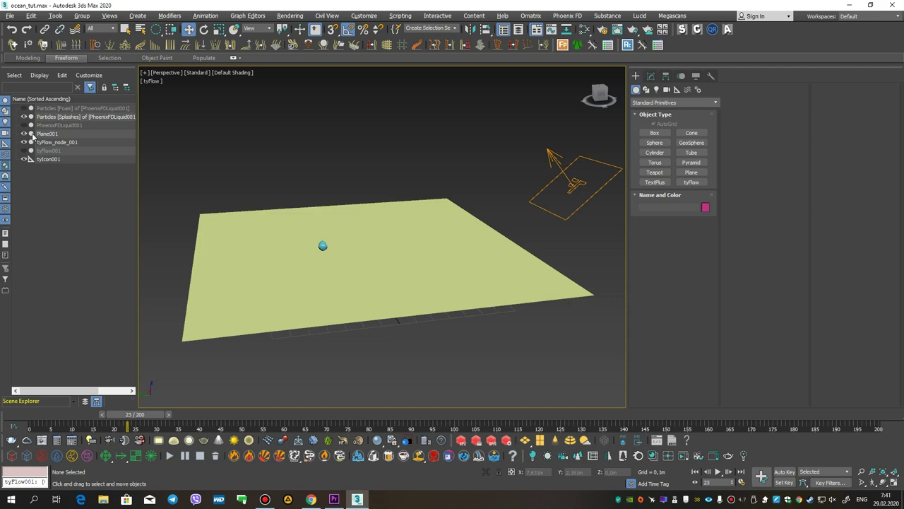
click(61, 125)
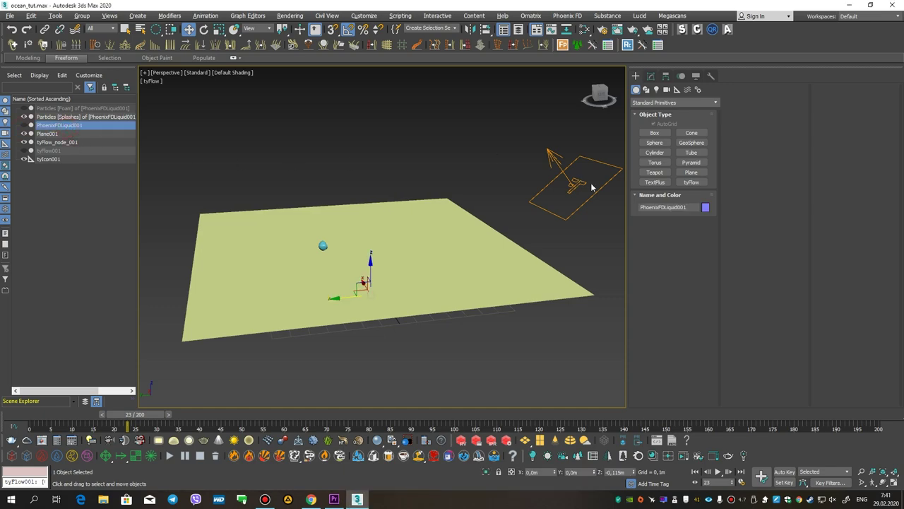
Make the liquid simulation start at frame 23 instead of the timeline start.
click(650, 76)
click(664, 223)
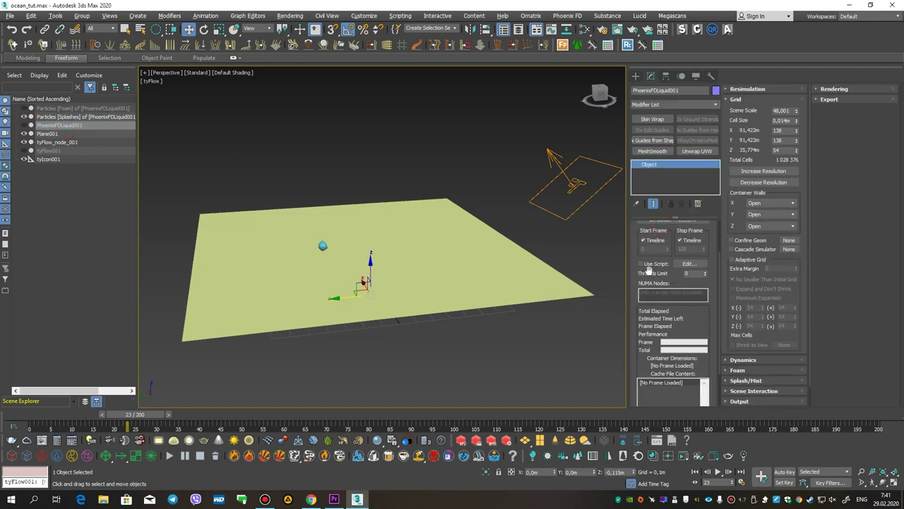
drag(640, 271, 645, 357)
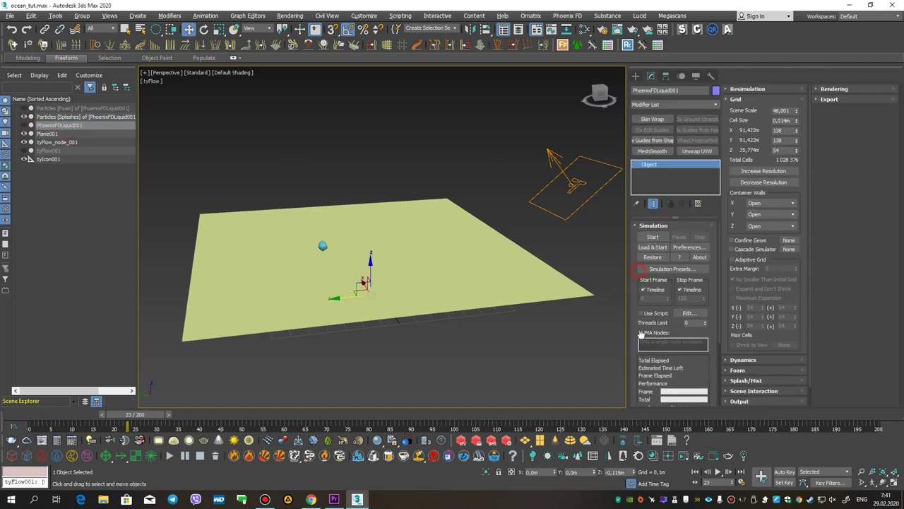
click(644, 290)
Delete Plane001 from the scene.
alt+middle_drag(397, 214, 404, 214)
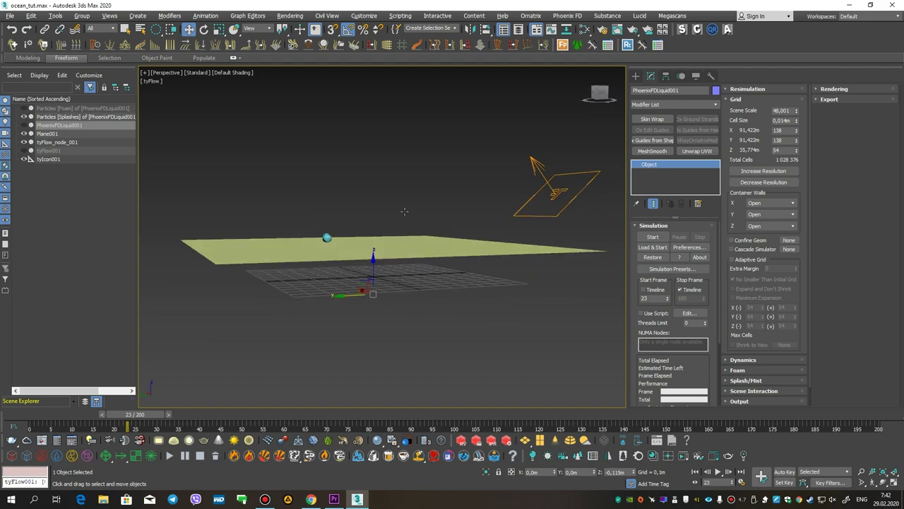
click(322, 242)
alt+middle_drag(322, 241, 398, 195)
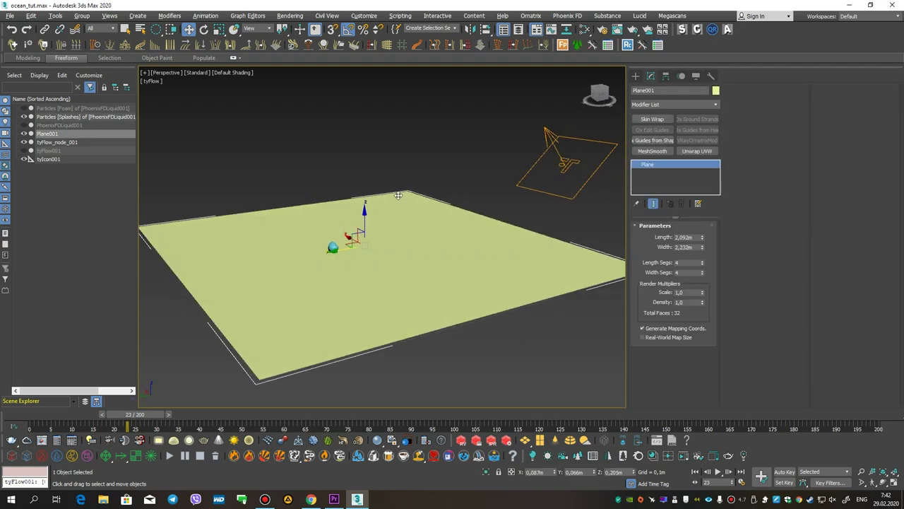
key(Delete)
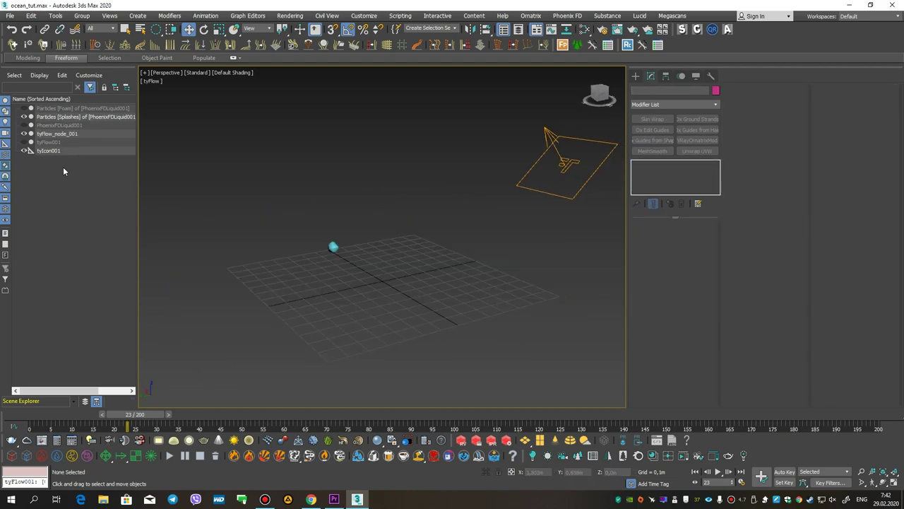
Unhide PhoenixFDLiquid001 and inspect it around frame 23.
click(24, 125)
alt+middle_drag(222, 364, 207, 358)
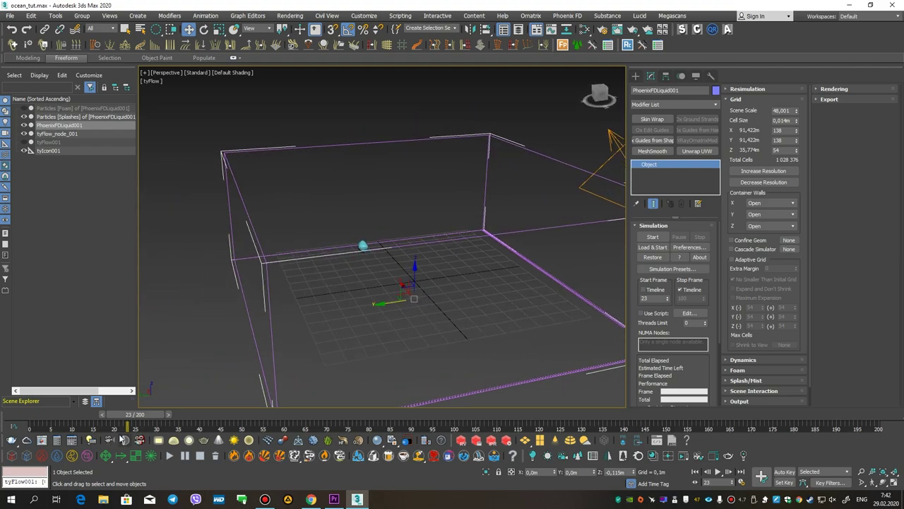
mouse_move(148, 418)
mouse_down()
mouse_move(86, 429)
mouse_move(115, 422)
mouse_up()
drag(157, 414, 147, 410)
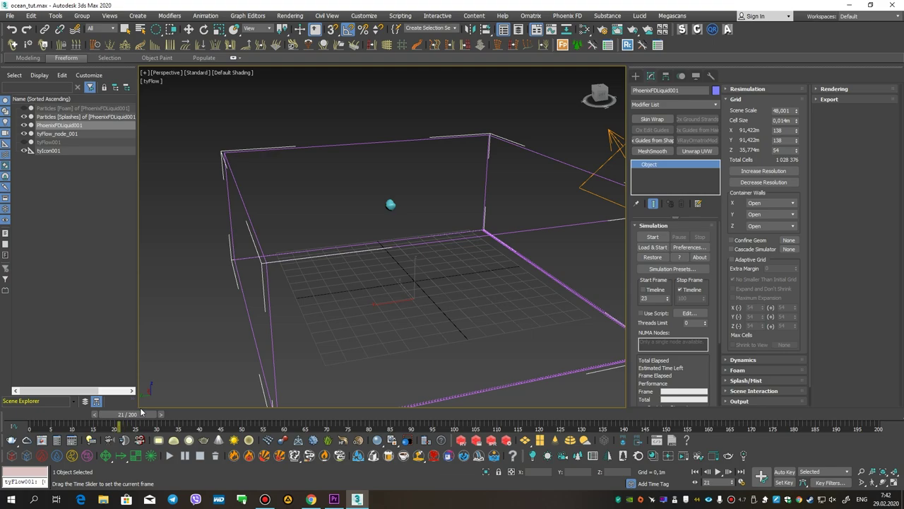
key(w)
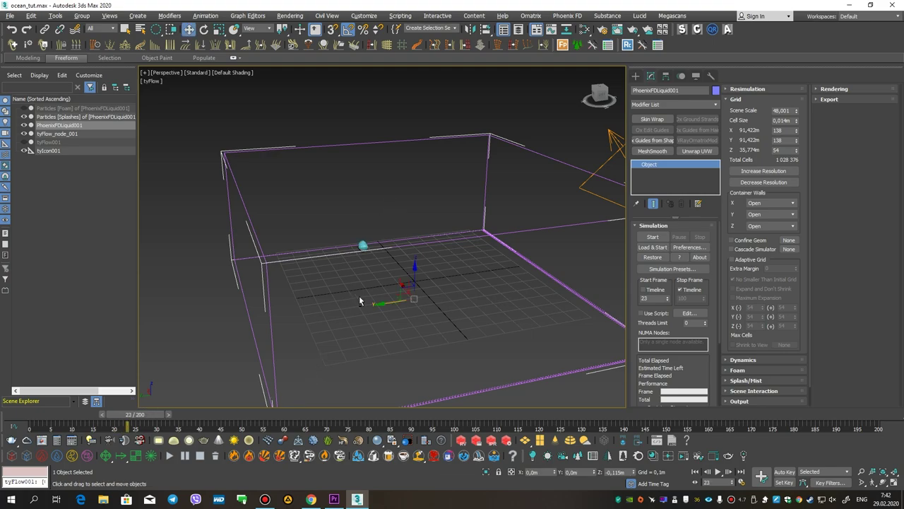
alt+middle_drag(359, 296, 359, 300)
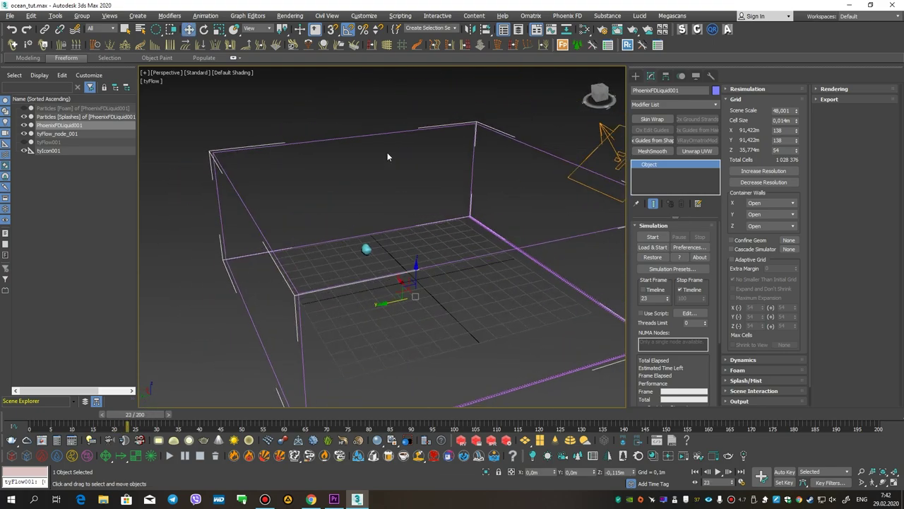
mouse_move(535, 193)
alt+middle_down()
mouse_move(309, 202)
mouse_move(316, 222)
mouse_move(272, 238)
alt+middle_up()
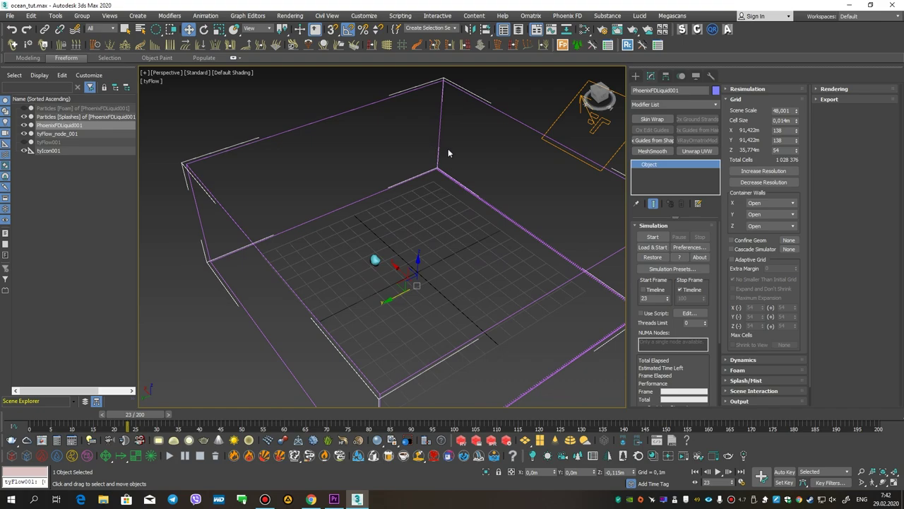
alt+middle_drag(448, 153, 275, 245)
Lower the container's X and Y cell counts toward 30 in the Front view.
drag(796, 132, 799, 147)
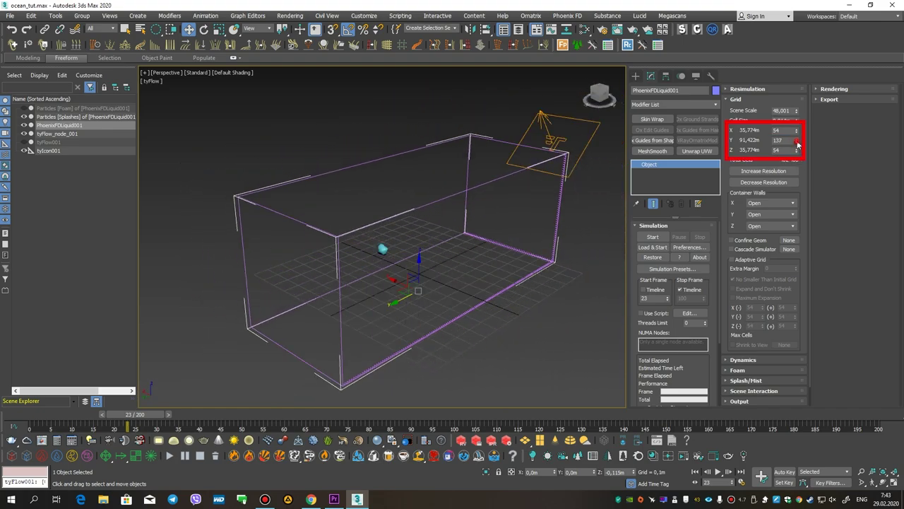
drag(798, 144, 797, 156)
alt+middle_drag(542, 241, 431, 274)
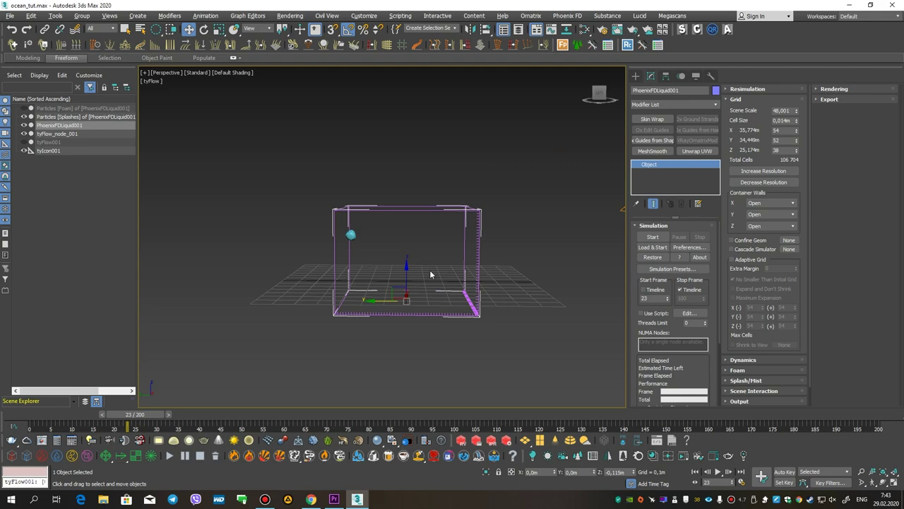
key(f)
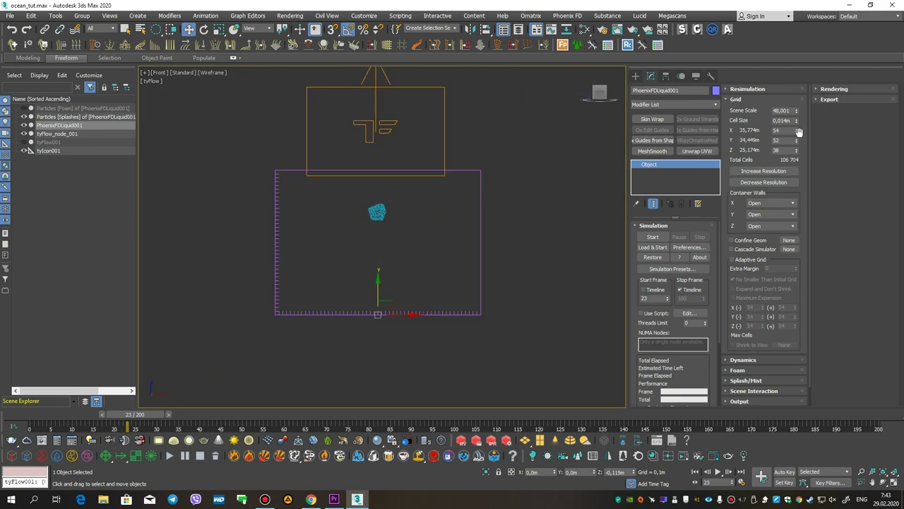
drag(798, 133, 792, 142)
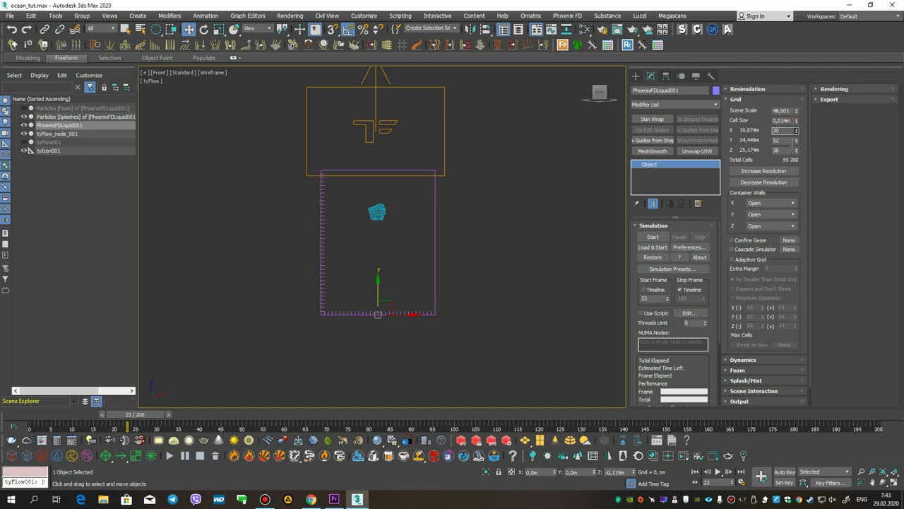
Centre the container on the stone from the Left view and cut Y cells to 30.
key(l)
scroll(308, 217, up, 5)
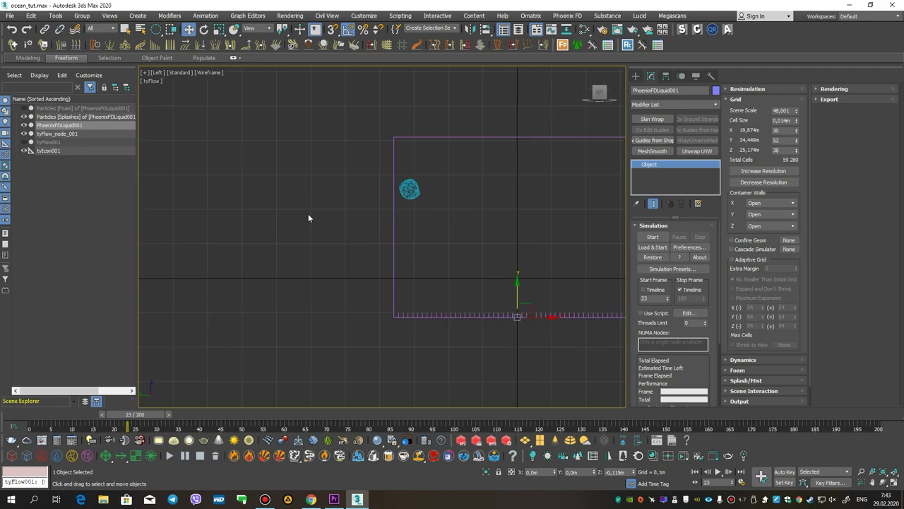
drag(551, 316, 451, 316)
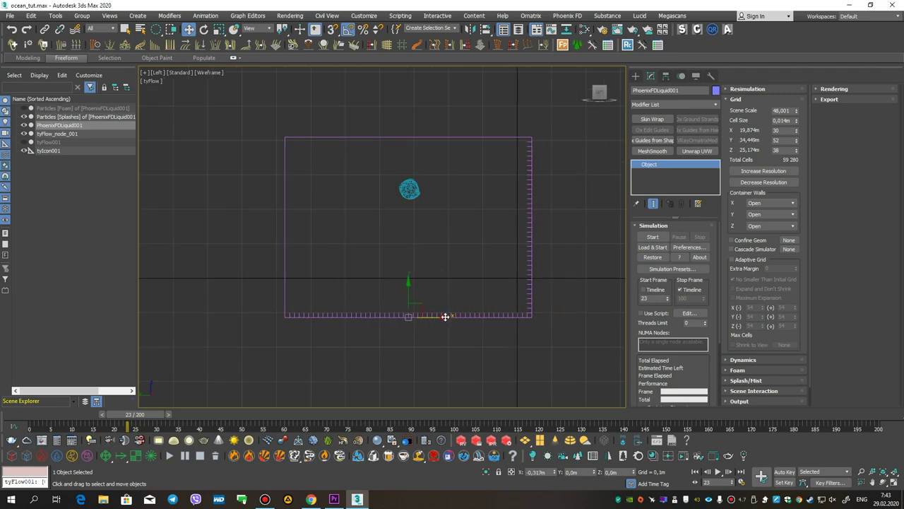
drag(796, 141, 796, 152)
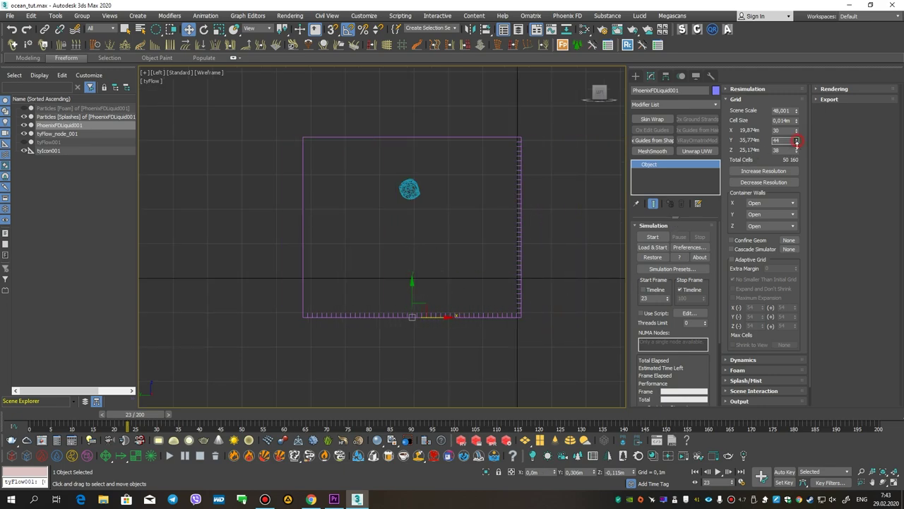
key(p)
Orbit around the 30×30×38 container and advance the timeline to watch the stone fall.
mouse_move(395, 212)
alt+middle_down()
mouse_move(435, 211)
mouse_move(266, 197)
mouse_move(406, 187)
mouse_move(433, 210)
mouse_move(347, 187)
mouse_move(471, 182)
mouse_move(380, 209)
mouse_move(389, 186)
alt+middle_up()
scroll(414, 188, down, 5)
scroll(504, 193, up, 3)
scroll(505, 194, up, 1)
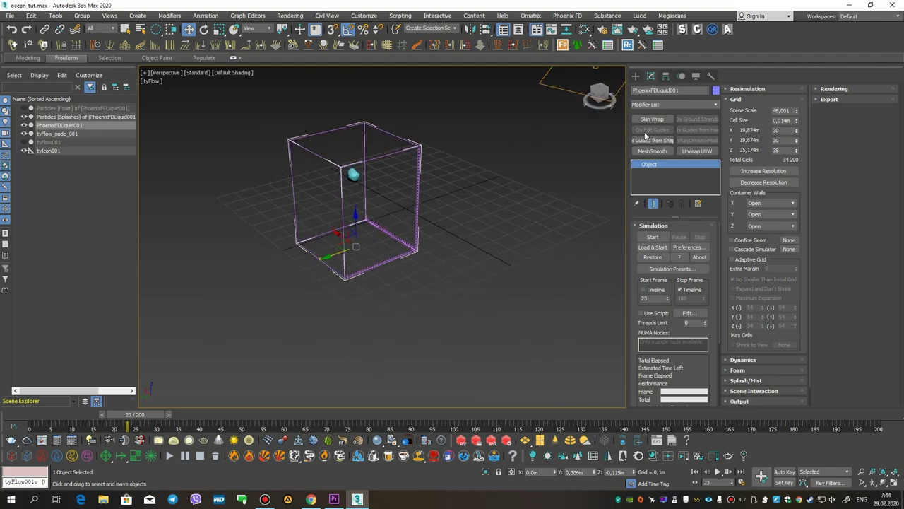
key(shift+z)
mouse_move(149, 406)
mouse_down()
mouse_move(169, 404)
mouse_move(157, 404)
mouse_up()
Step the timeline to around frame 25 and orbit to view the simulated liquid.
key(w)
mouse_move(158, 404)
alt+middle_down()
mouse_move(274, 307)
mouse_move(183, 402)
alt+middle_up()
click(177, 414)
alt+middle_drag(295, 279, 286, 313)
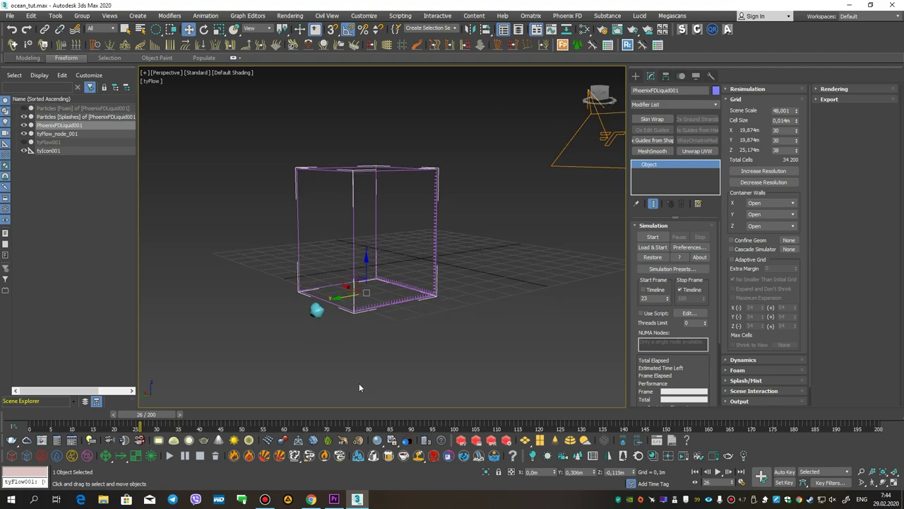
alt+middle_drag(359, 312, 416, 297)
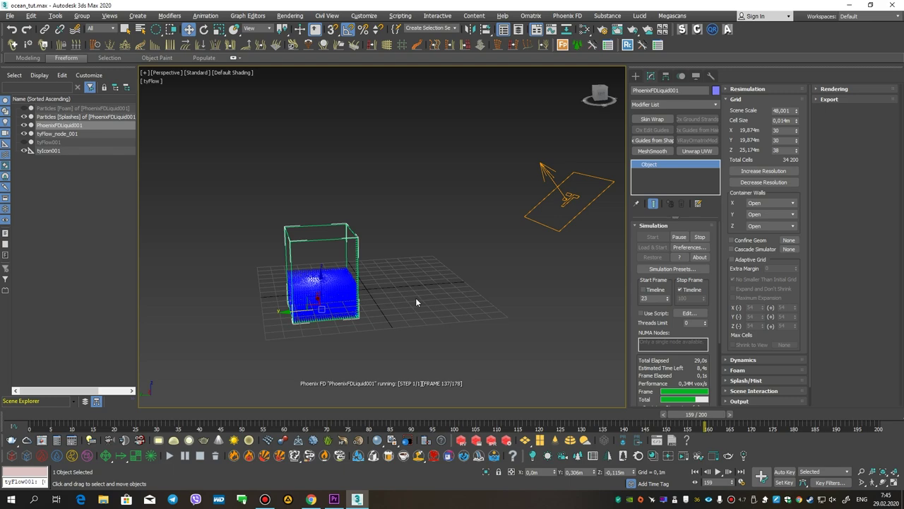
mouse_move(257, 398)
alt+middle_down()
mouse_move(407, 289)
mouse_move(430, 292)
alt+middle_up()
Zoom in on the liquid, then request deletion of the simulation cache.
drag(669, 372, 660, 311)
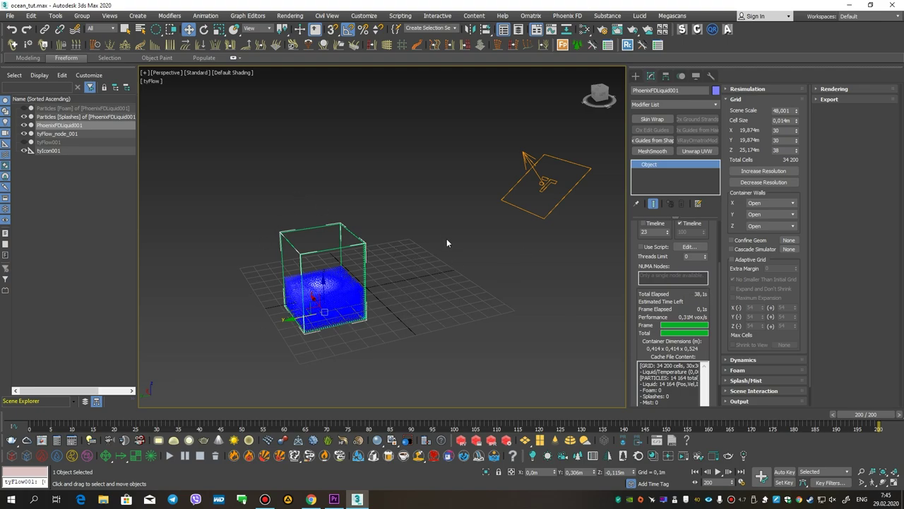
scroll(282, 290, up, 2)
scroll(283, 289, up, 1)
scroll(282, 289, up, 1)
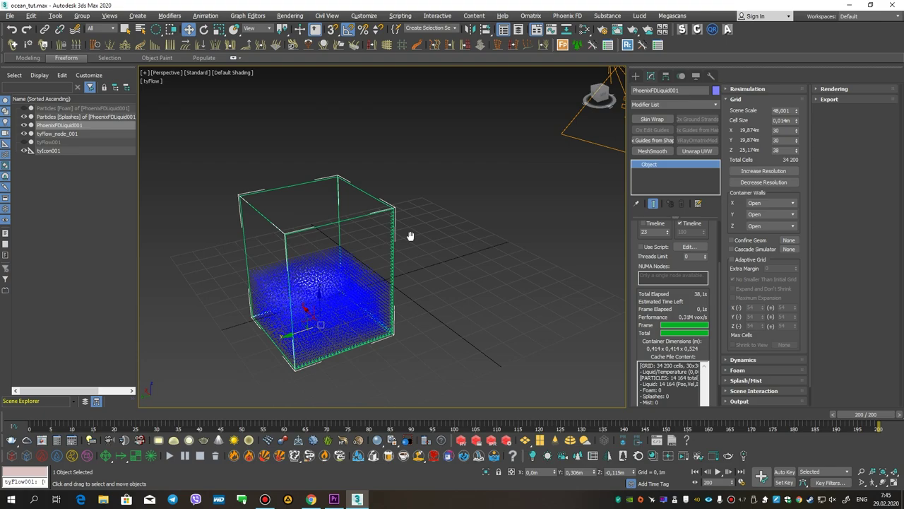
scroll(282, 290, up, 1)
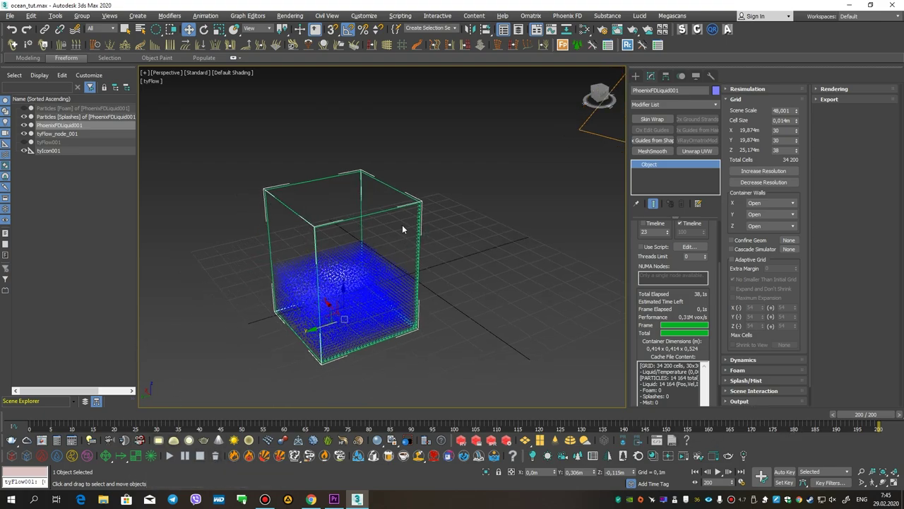
click(215, 455)
Confirm clearing the cache, rewind to frame 0, and widen the grid to 94 X cells.
click(533, 281)
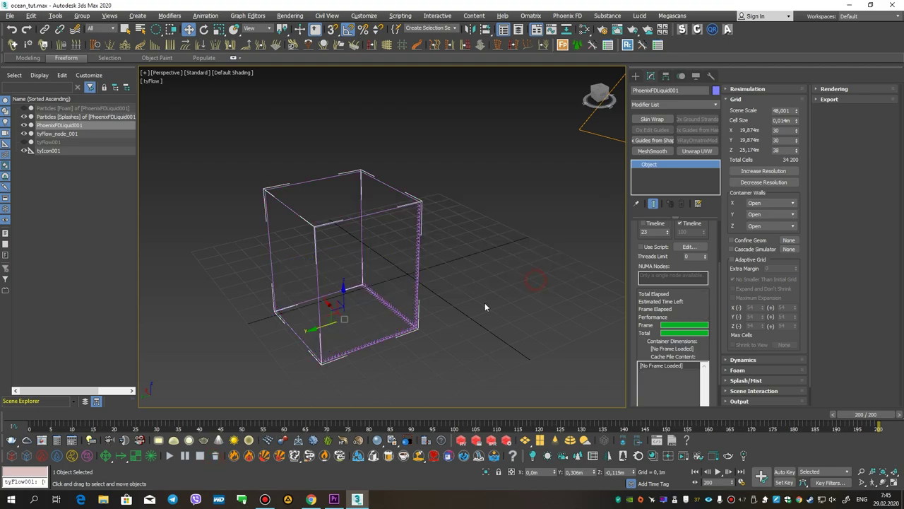
drag(869, 415, 35, 415)
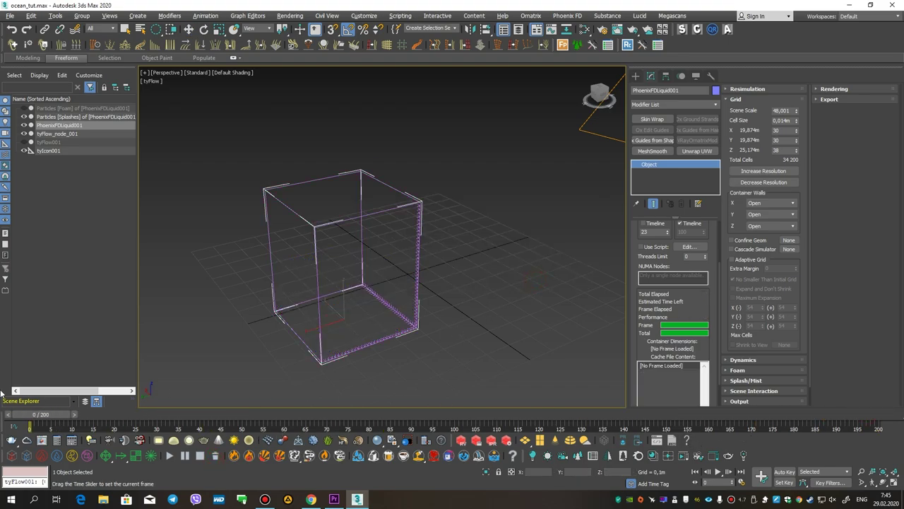
drag(796, 130, 796, 113)
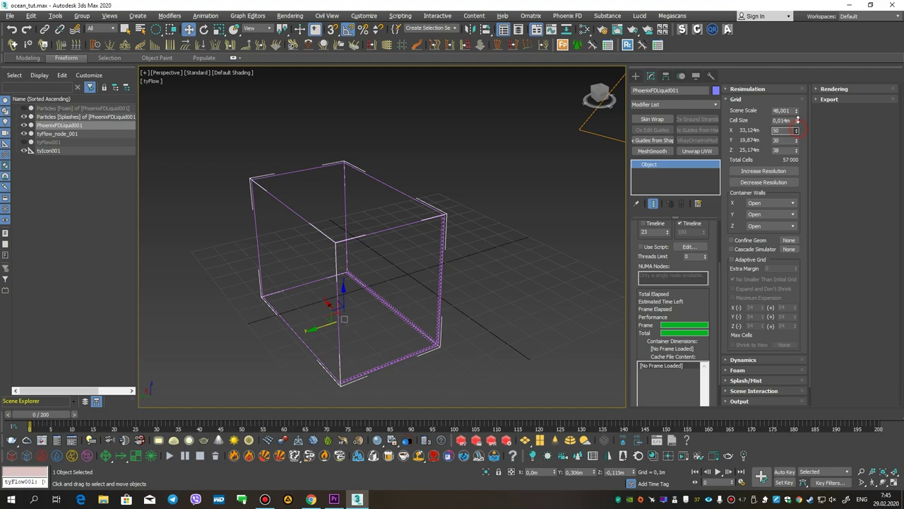
key(ctrl+z)
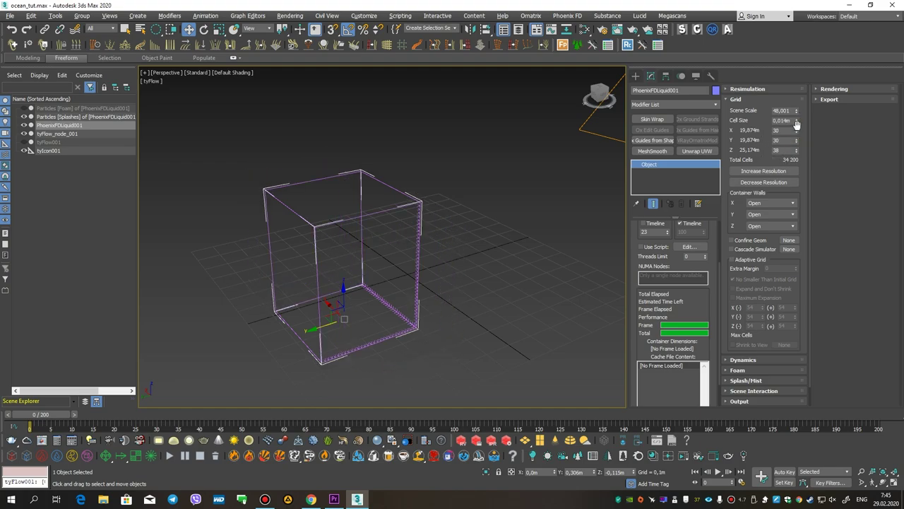
drag(798, 132, 799, 103)
Raise the grid to 68 Z cells and start the liquid simulation.
drag(796, 152, 796, 134)
key(z)
mouse_move(395, 210)
alt+middle_down()
mouse_move(372, 193)
mouse_move(379, 204)
alt+middle_up()
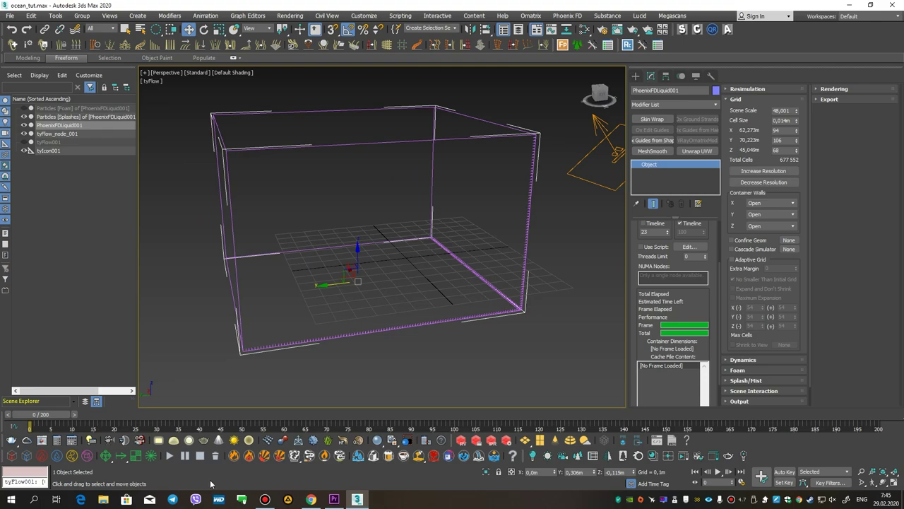
click(170, 456)
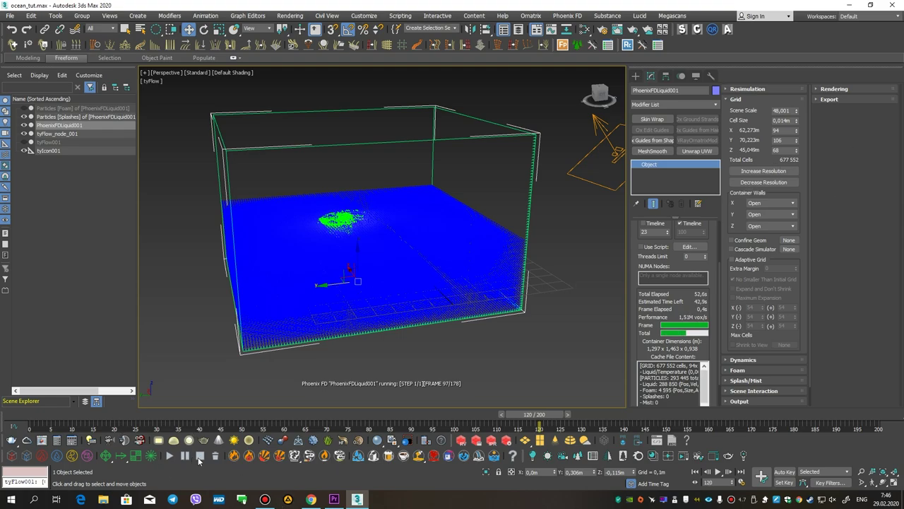
Delete the large-container cache and enter 30 as the Grid X cell count.
click(217, 457)
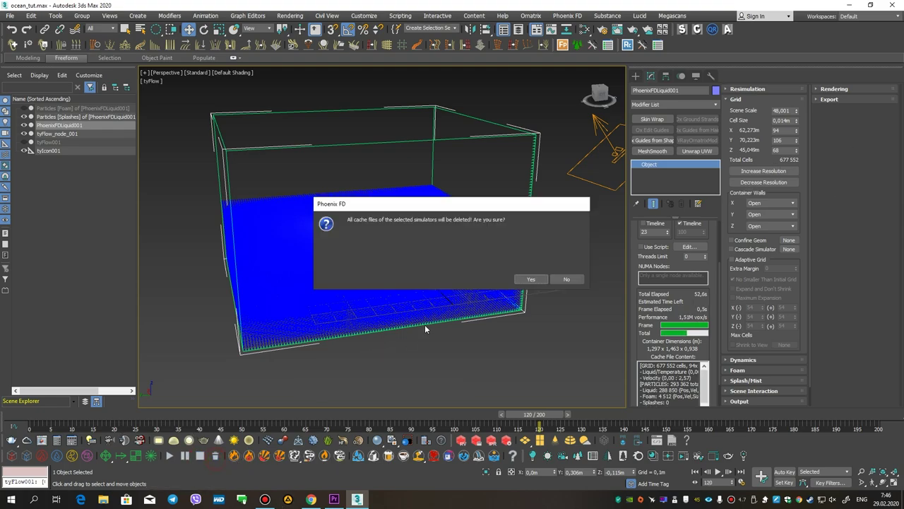
click(531, 280)
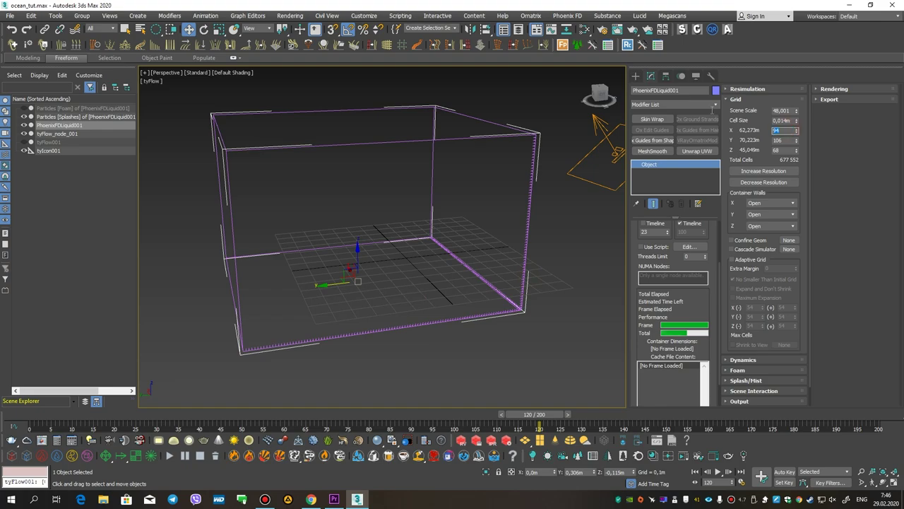
text(30)
key(Return)
Set the grid to 30 Y cells and 38 Z cells, then frame the container.
key(Tab)
key(Return)
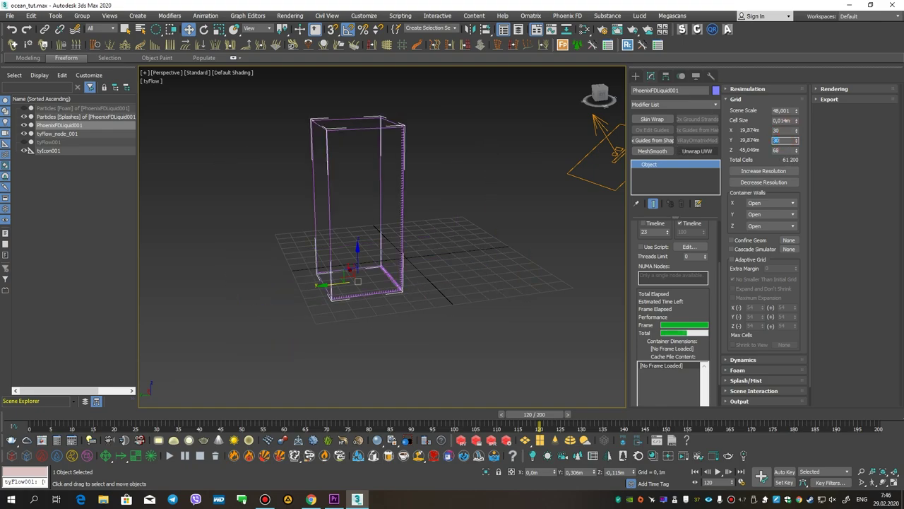
key(Tab)
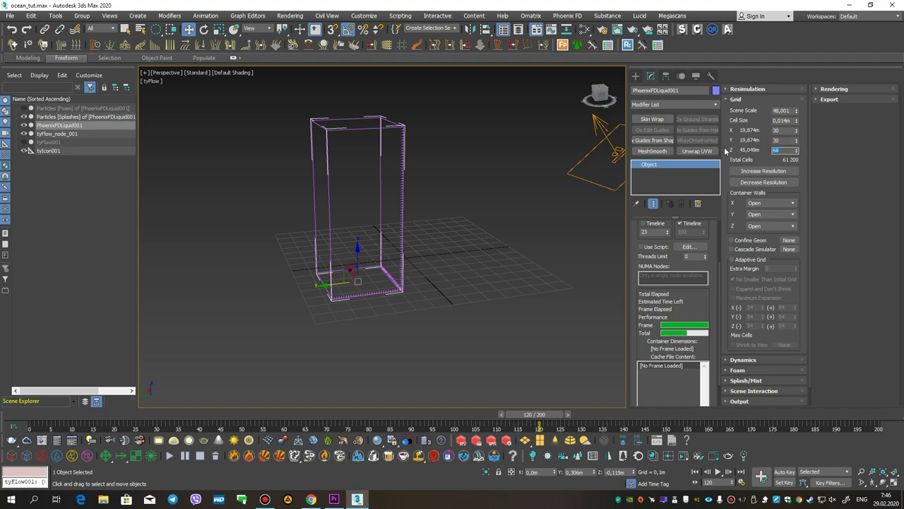
text(38)
key(Return)
key(z)
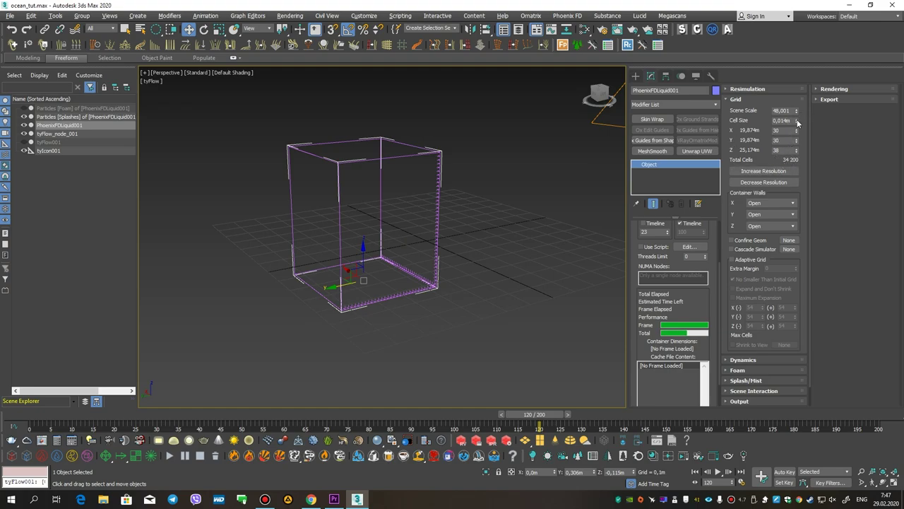
Lower the grid cell size from 0.013m through 0.009m to 0.004m.
click(797, 123)
drag(796, 124, 801, 158)
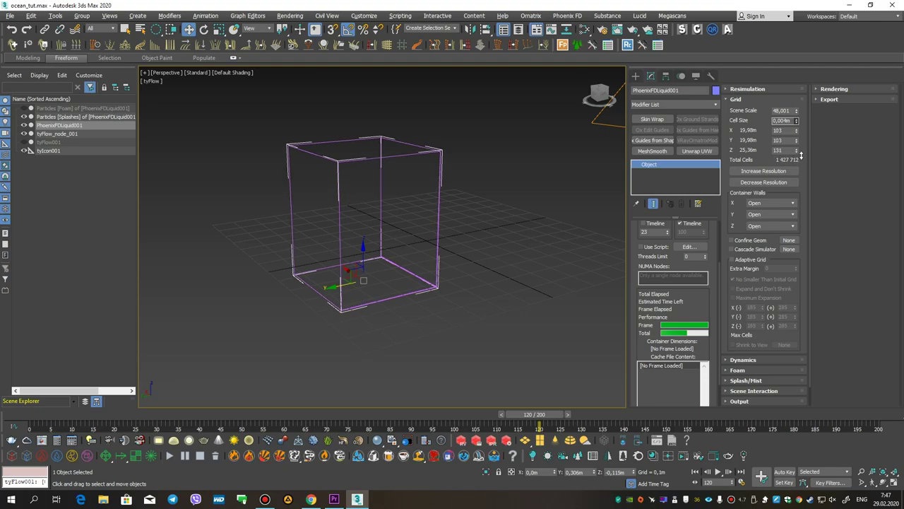
drag(801, 159, 801, 154)
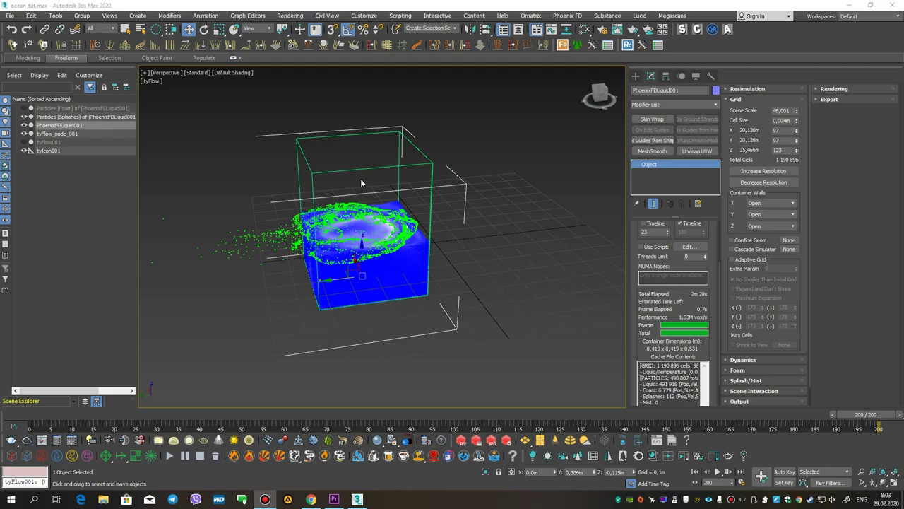
scroll(360, 180, down, 5)
drag(514, 73, 175, 304)
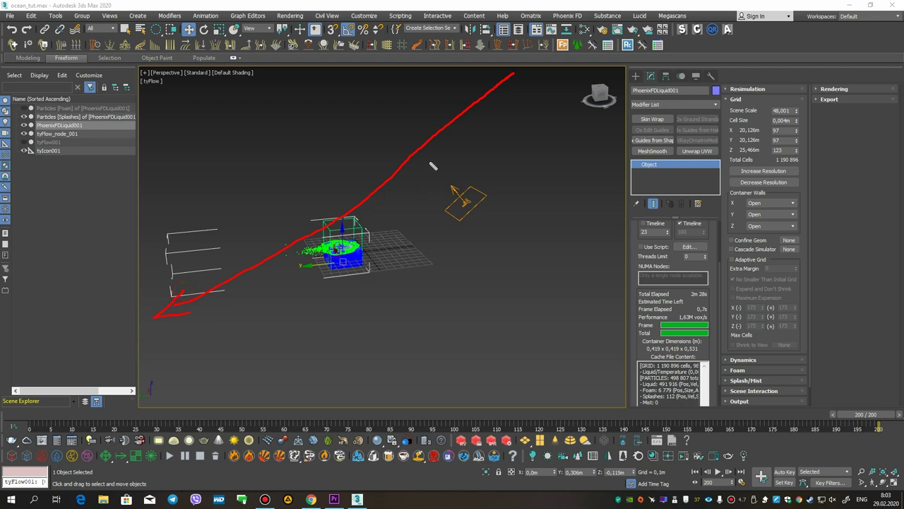
drag(589, 157, 105, 198)
drag(589, 157, 23, 322)
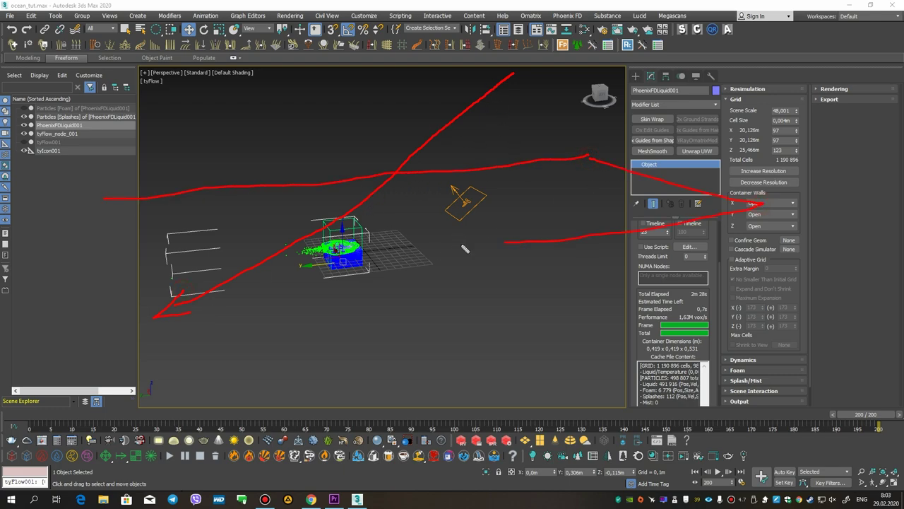
key(ctrl+z)
key(ctrl+z)
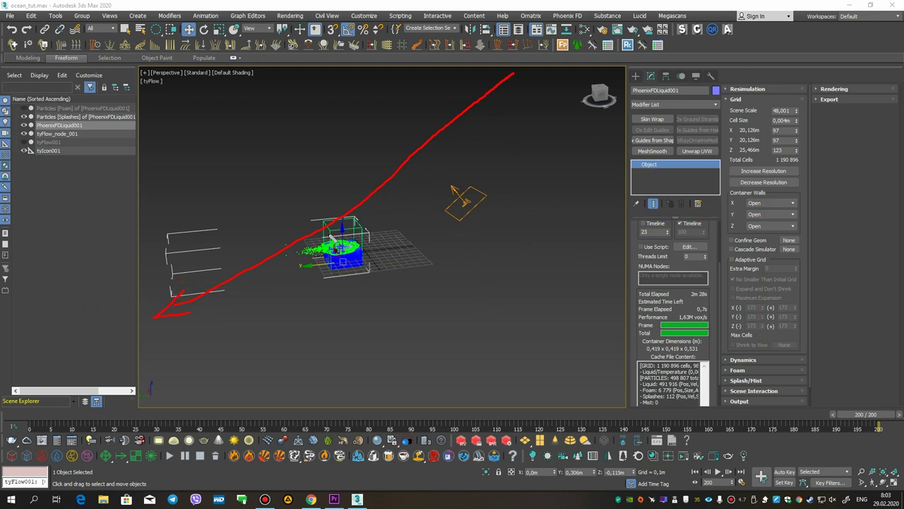
mouse_move(313, 233)
mouse_down()
mouse_move(249, 205)
mouse_move(384, 202)
mouse_up()
key(ctrl+z)
key(ctrl+z)
mouse_move(404, 121)
mouse_down()
mouse_move(381, 166)
mouse_move(267, 211)
mouse_move(275, 240)
mouse_up()
drag(368, 192, 413, 214)
drag(289, 249, 417, 242)
drag(230, 214, 242, 304)
drag(289, 249, 309, 360)
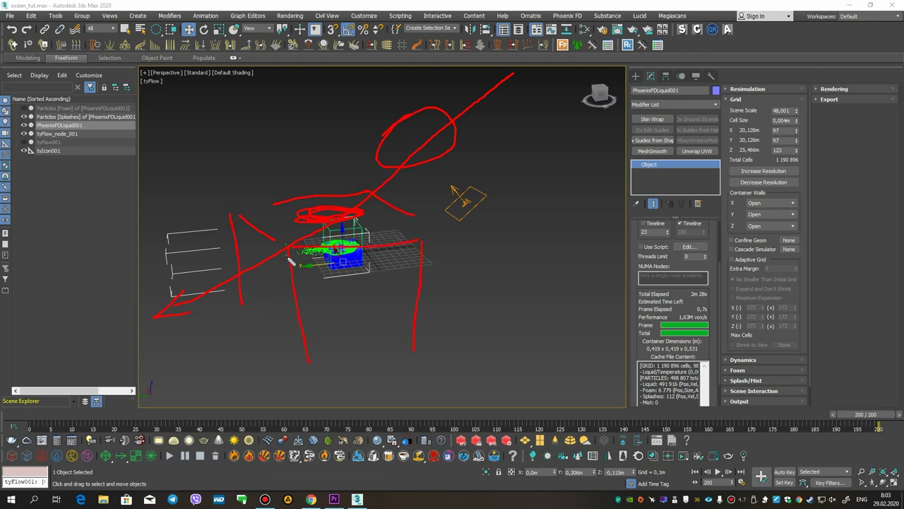
mouse_move(238, 249)
mouse_down()
mouse_move(244, 270)
mouse_move(114, 302)
mouse_up()
drag(289, 251, 142, 252)
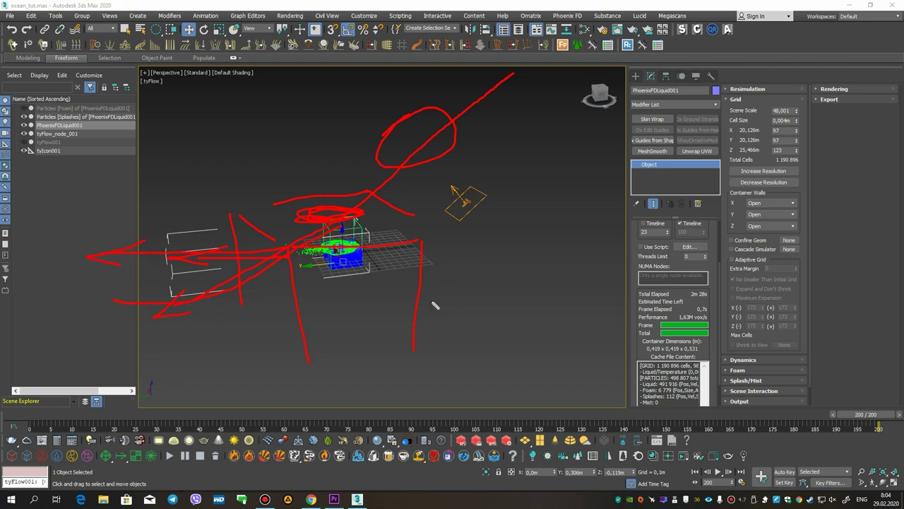
alt+middle_drag(424, 269, 478, 266)
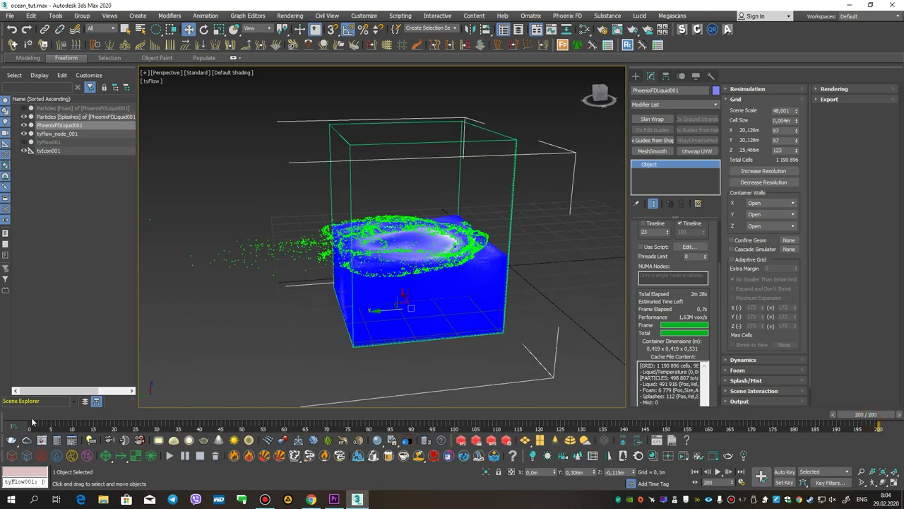
Play the cached splash and orbit out to view the whole liquid container.
key(/)
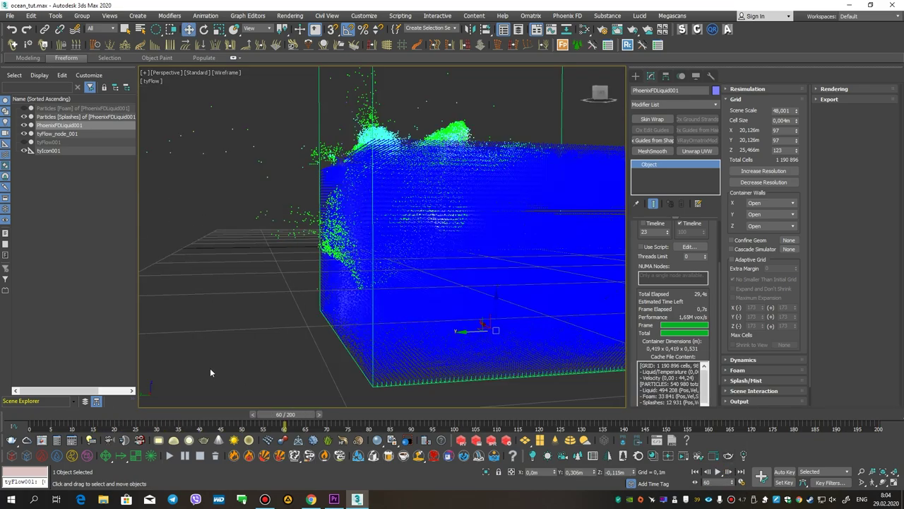
mouse_move(342, 227)
alt+middle_down()
mouse_move(382, 234)
mouse_move(392, 208)
mouse_move(367, 247)
mouse_move(317, 283)
mouse_move(421, 261)
mouse_move(419, 240)
mouse_move(585, 192)
mouse_move(537, 212)
alt+middle_up()
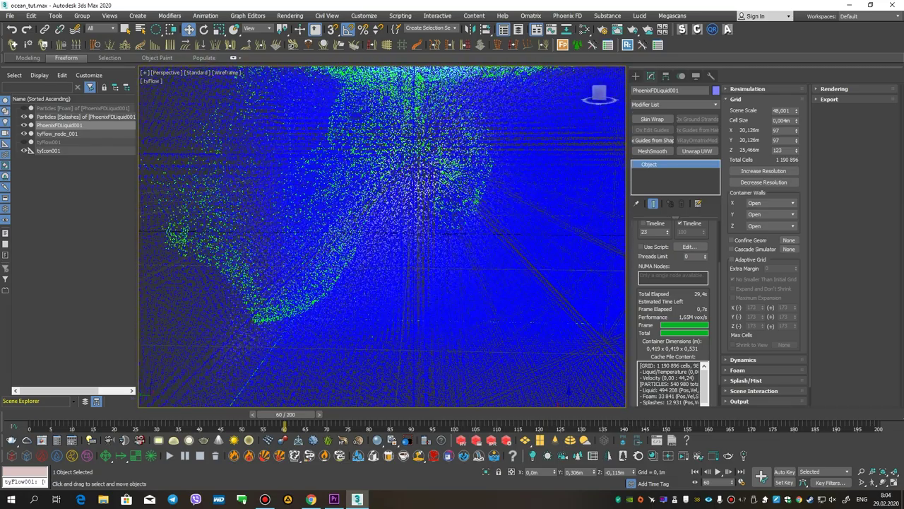
scroll(424, 240, down, 5)
mouse_move(424, 240)
alt+middle_down()
mouse_move(448, 250)
mouse_move(336, 327)
mouse_move(351, 327)
mouse_move(287, 334)
mouse_move(290, 367)
alt+middle_up()
drag(300, 416, 388, 414)
Scrub the splash to frames 85 and 145, view it top-down, then return to frame 0.
mouse_move(353, 285)
alt+middle_down()
mouse_move(357, 274)
mouse_move(390, 346)
alt+middle_up()
mouse_move(429, 415)
mouse_down()
mouse_move(606, 385)
mouse_move(666, 387)
mouse_up()
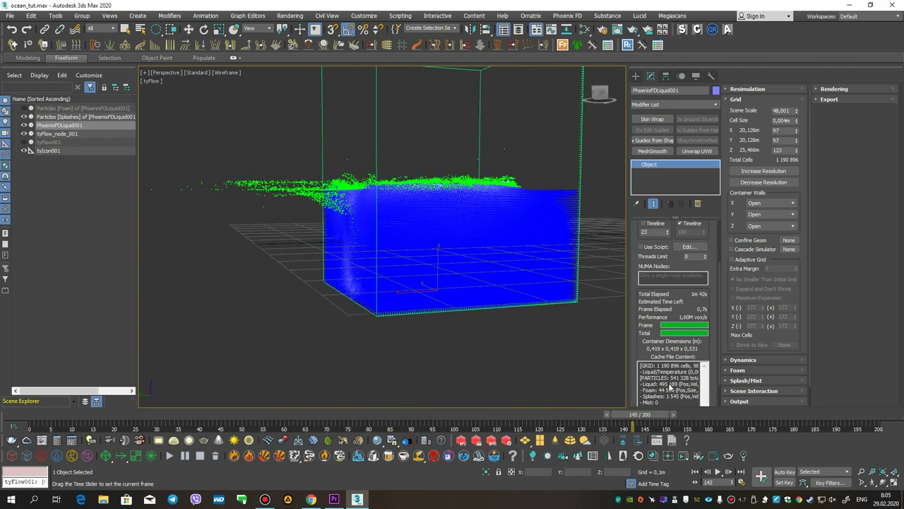
key(w)
alt+middle_drag(414, 223, 436, 277)
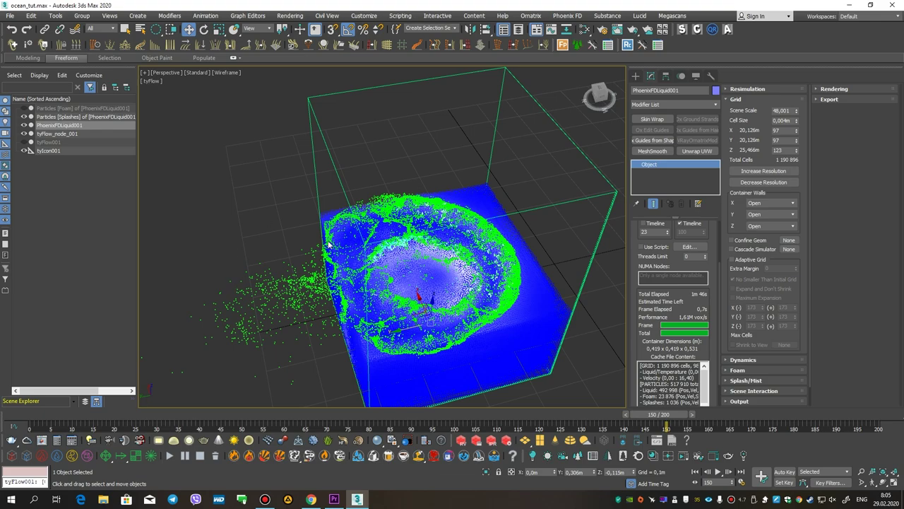
click(38, 416)
Scrub the simulation to frames 80 and 142 while orbiting around the liquid container.
scroll(366, 246, down, 3)
scroll(377, 216, down, 2)
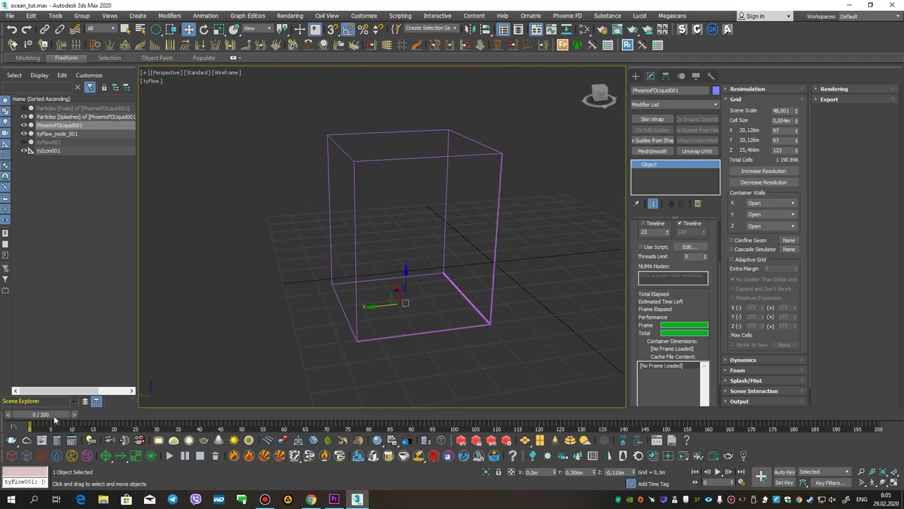
drag(55, 416, 368, 414)
mouse_move(436, 282)
alt+middle_down()
mouse_move(395, 293)
mouse_move(412, 137)
alt+middle_up()
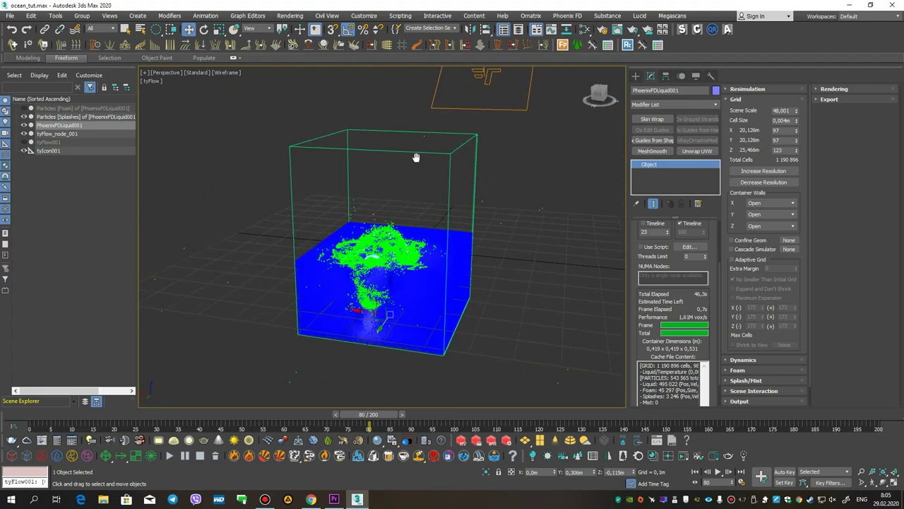
alt+middle_drag(412, 137, 463, 207)
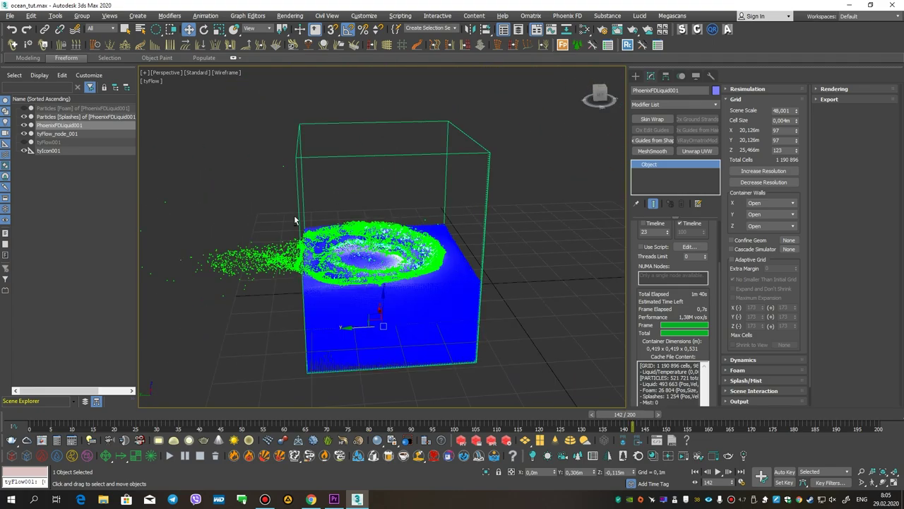
alt+middle_drag(337, 264, 348, 355)
Expand the Phoenix FD Preview rollout and open the Particle Preview dropdown.
alt+middle_drag(426, 264, 383, 255)
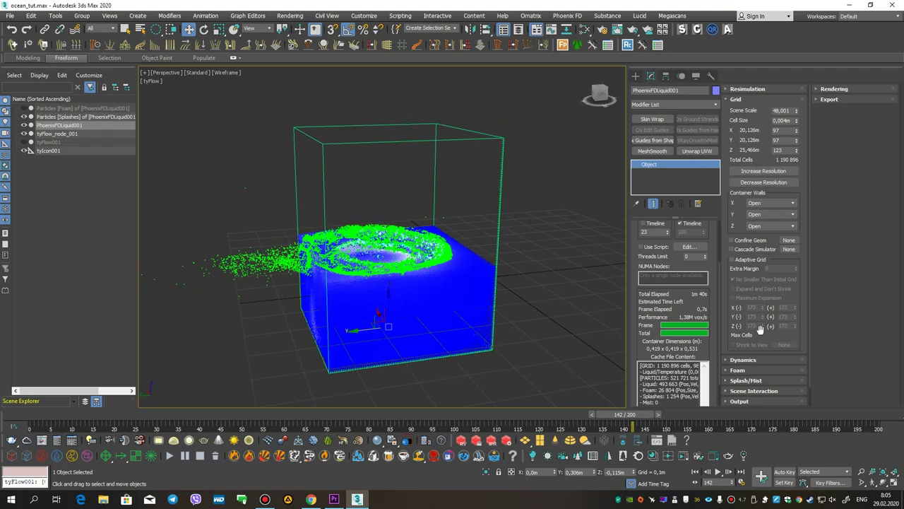
drag(736, 304, 735, 156)
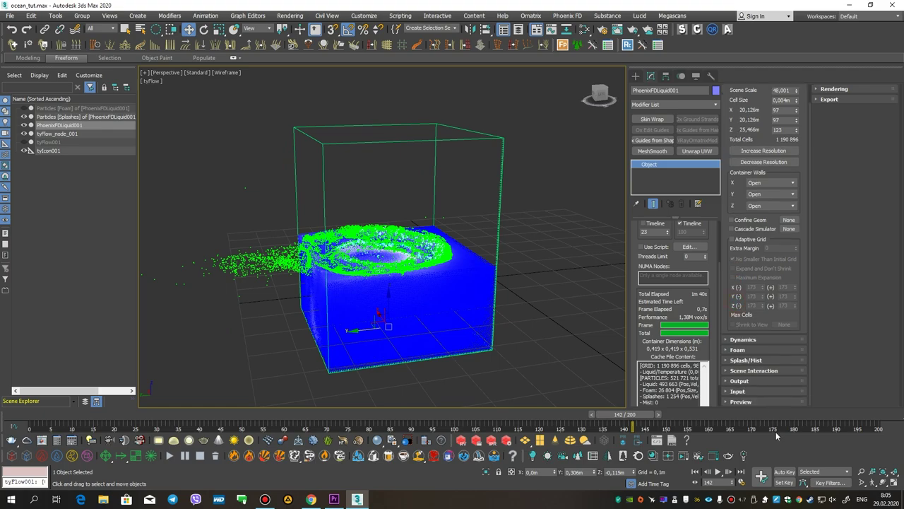
click(740, 401)
drag(837, 231, 840, 108)
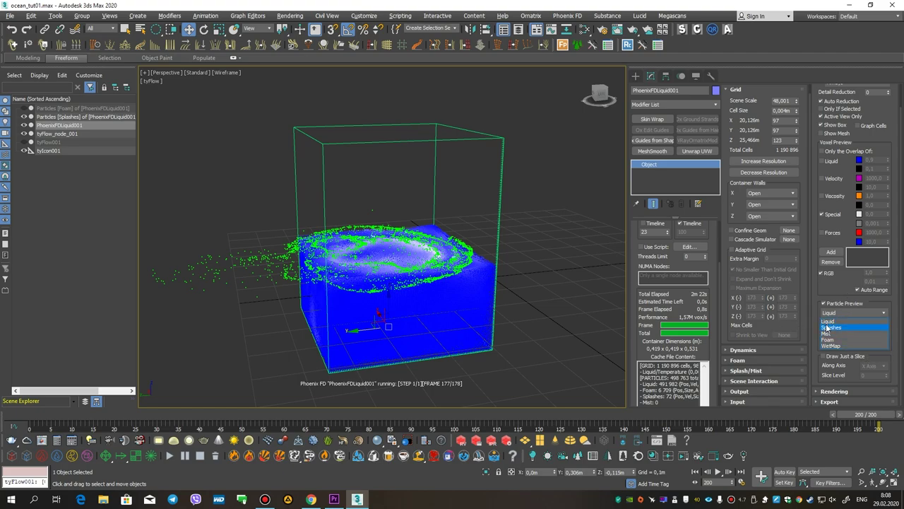
Show the foam particle preview in white and the liquid preview in blue.
click(872, 323)
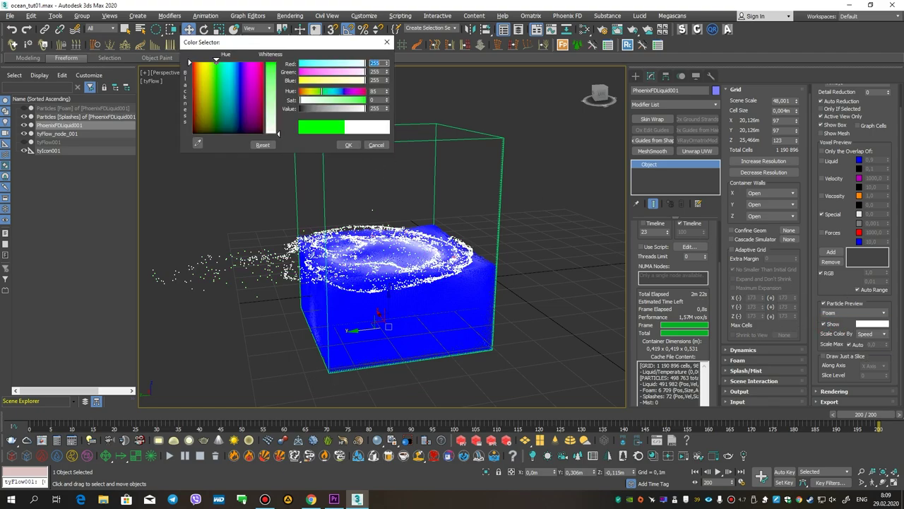
click(348, 145)
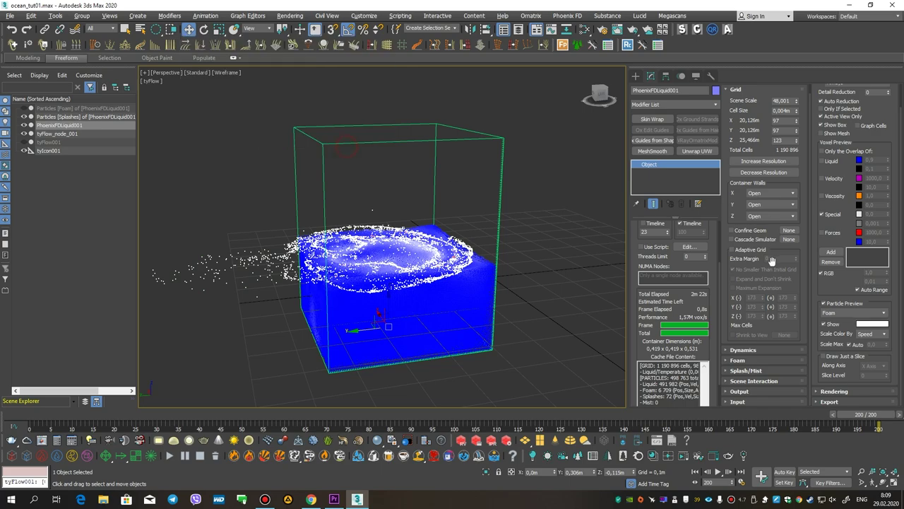
click(861, 322)
click(350, 145)
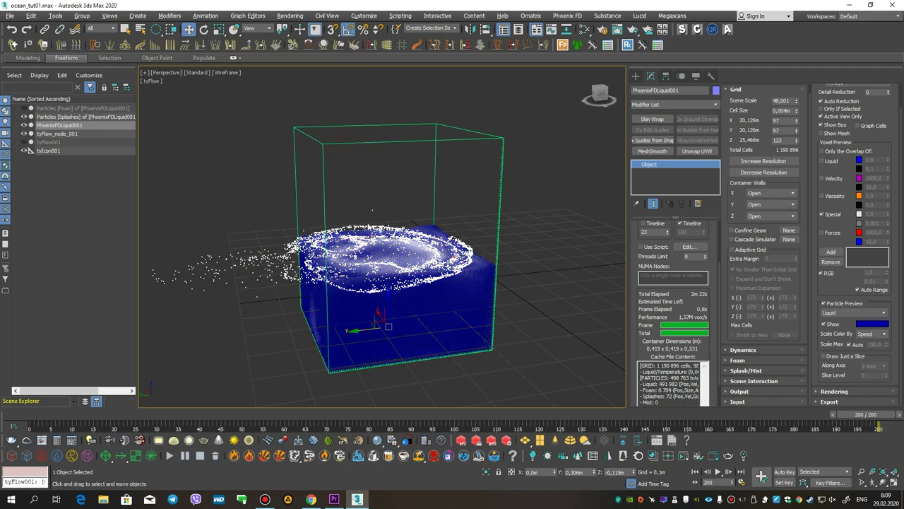
Scrub through frames 25, 60 and 105, orbiting to inspect the coloured liquid preview.
drag(862, 414, 142, 414)
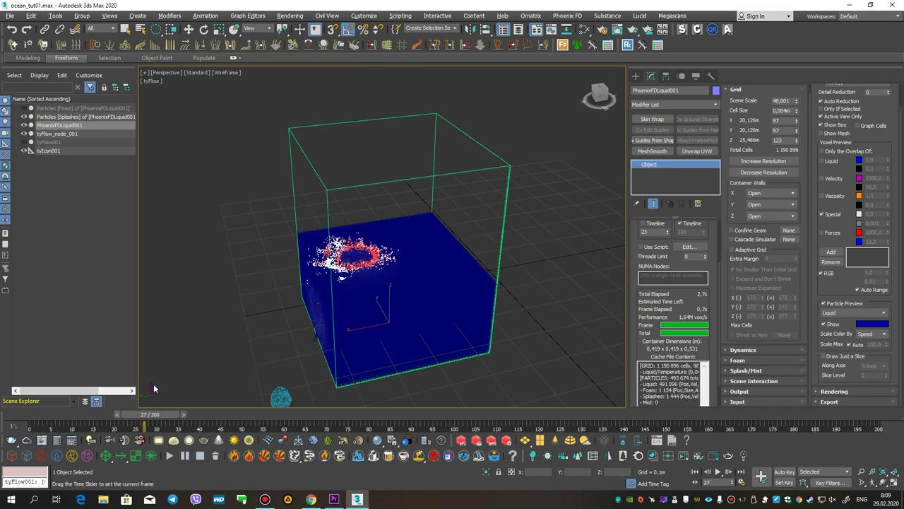
scroll(367, 275, up, 5)
mouse_move(347, 262)
alt+middle_down()
mouse_move(412, 222)
mouse_move(414, 248)
mouse_move(315, 318)
alt+middle_up()
scroll(318, 310, down, 5)
scroll(314, 318, up, 5)
scroll(339, 296, down, 2)
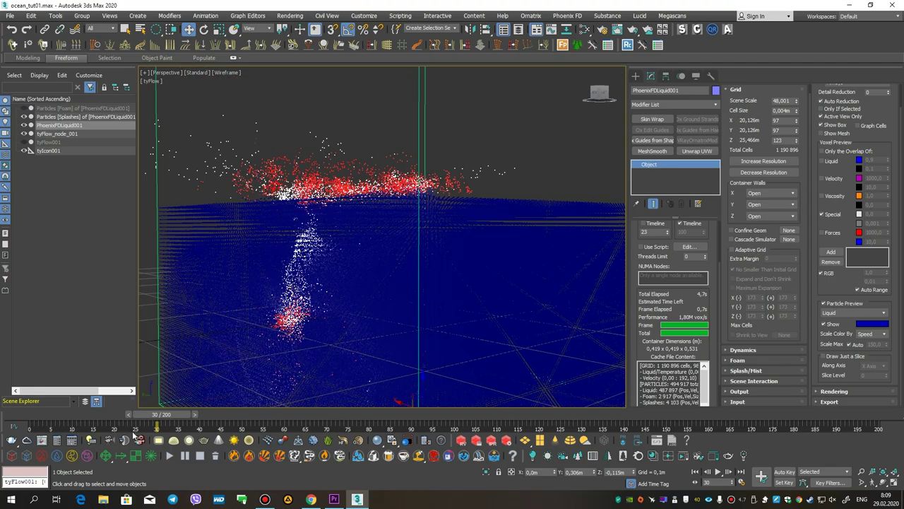
mouse_move(164, 417)
mouse_down()
mouse_move(233, 417)
mouse_move(295, 394)
mouse_up()
mouse_move(333, 367)
alt+middle_down()
mouse_move(367, 318)
mouse_move(392, 256)
mouse_move(424, 255)
alt+middle_up()
mouse_move(306, 418)
mouse_down()
mouse_move(817, 402)
mouse_move(210, 394)
mouse_up()
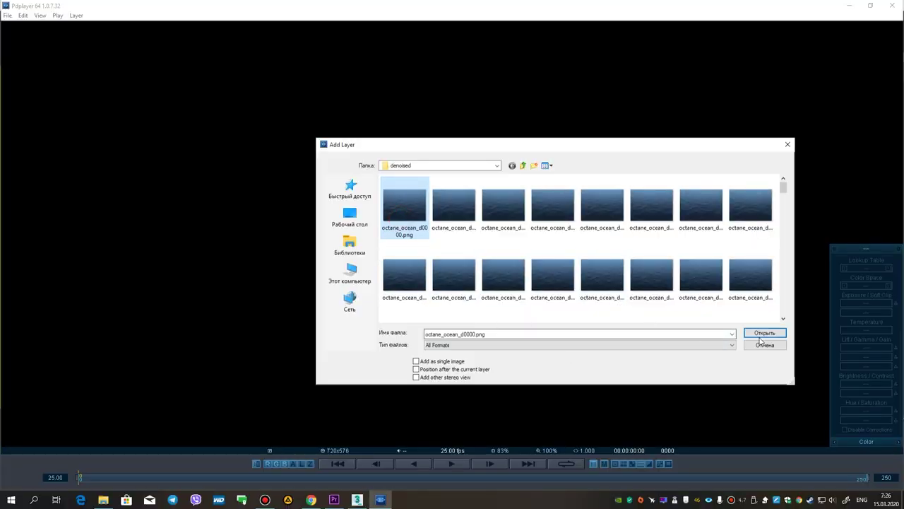
Load the denoised octane_ocean image sequence and play it on loop.
click(779, 337)
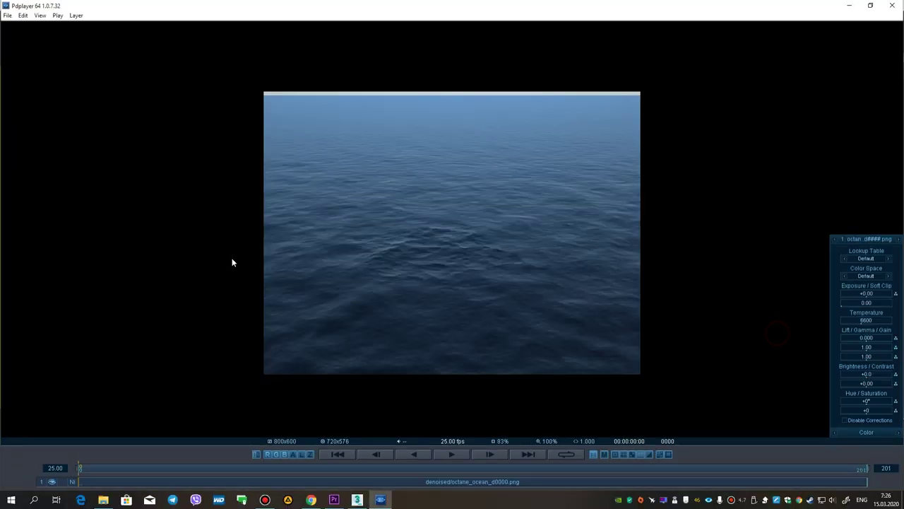
click(453, 454)
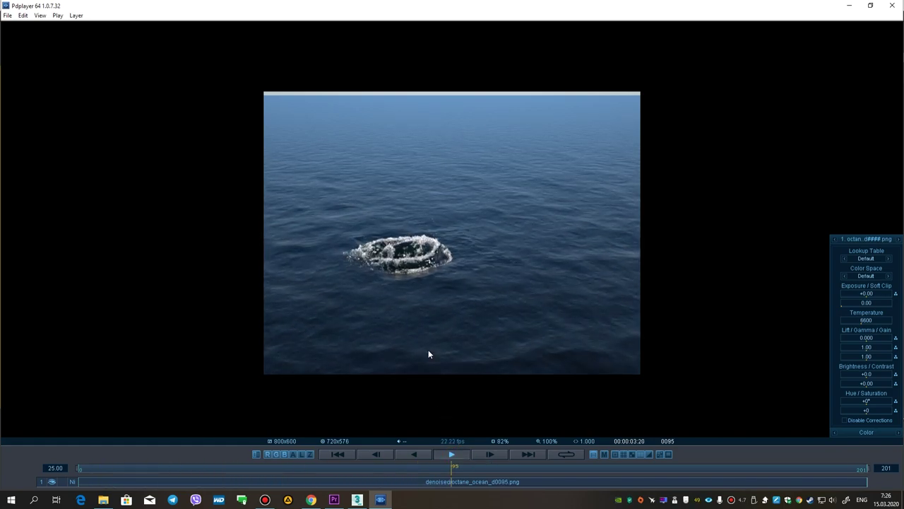
scroll(428, 353, up, 1)
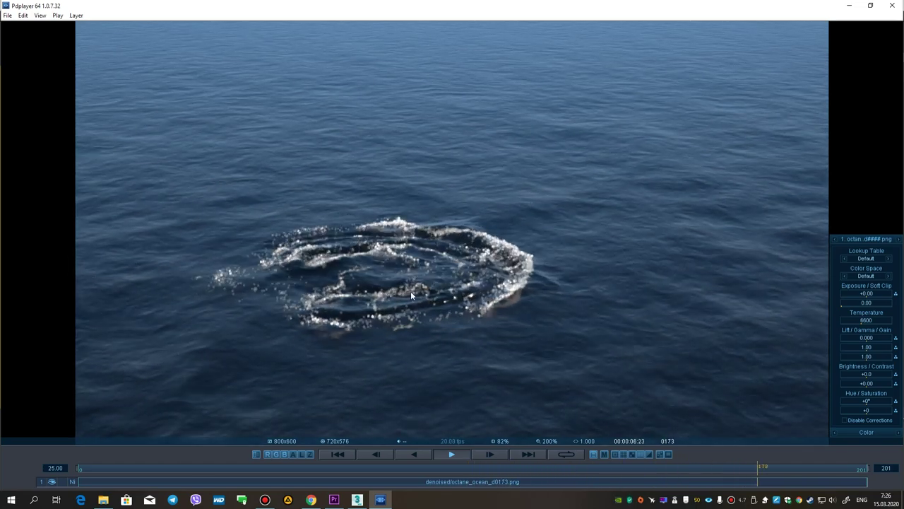
scroll(384, 302, down, 1)
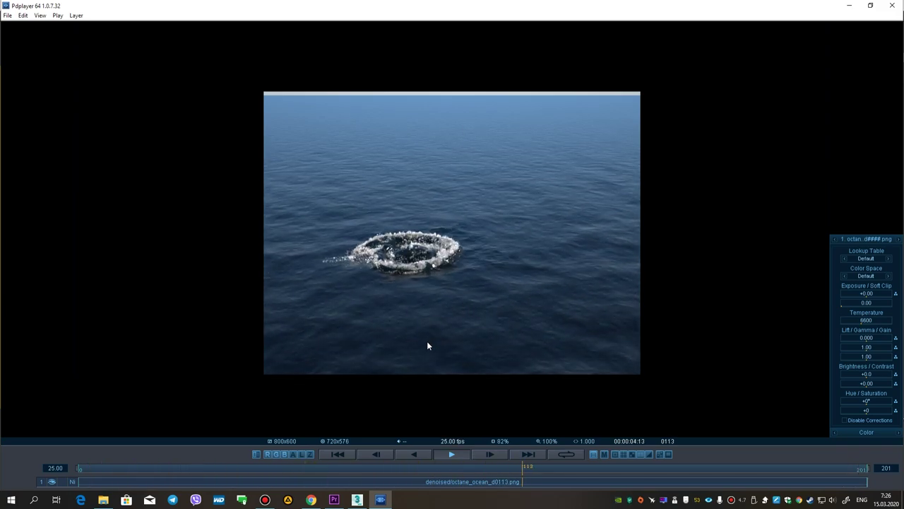
Draw red marks circling the splash and spots on the water, underlining the ocean surface.
drag(402, 301, 388, 288)
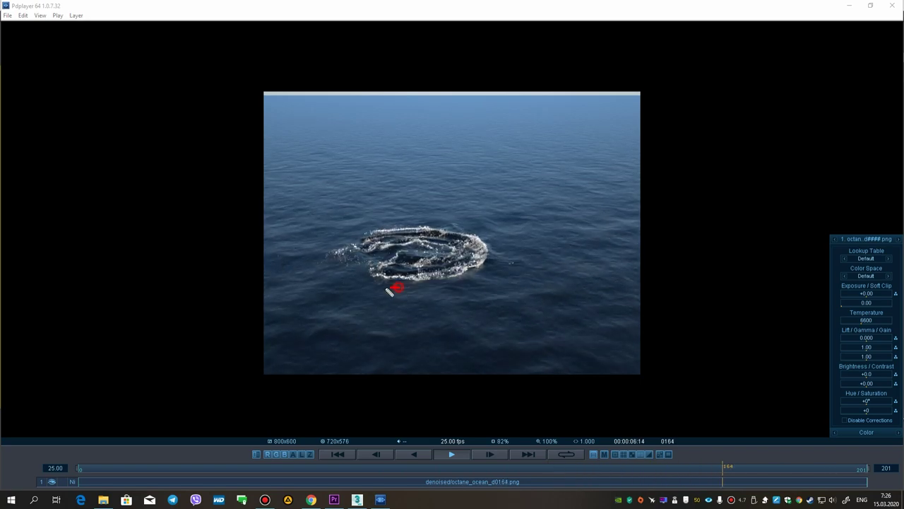
drag(527, 253, 518, 256)
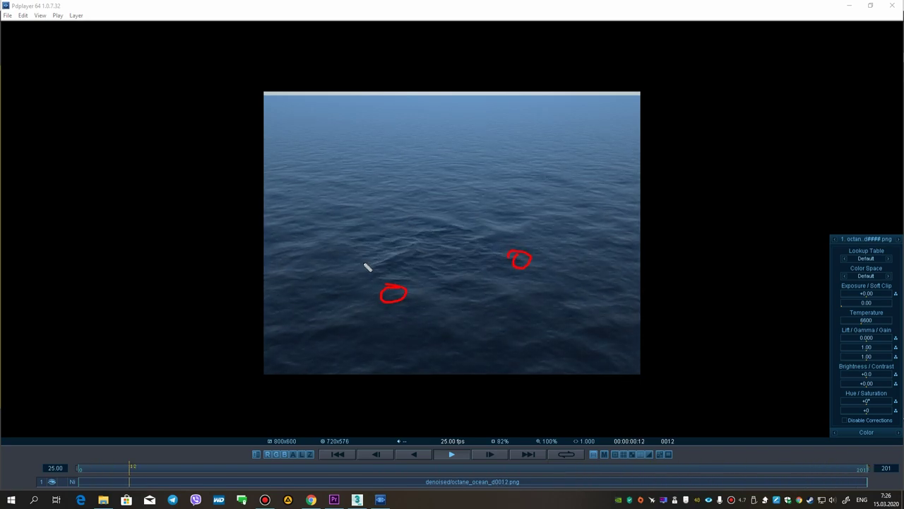
drag(341, 242, 376, 286)
mouse_move(341, 240)
mouse_down()
mouse_move(506, 232)
mouse_move(506, 247)
mouse_up()
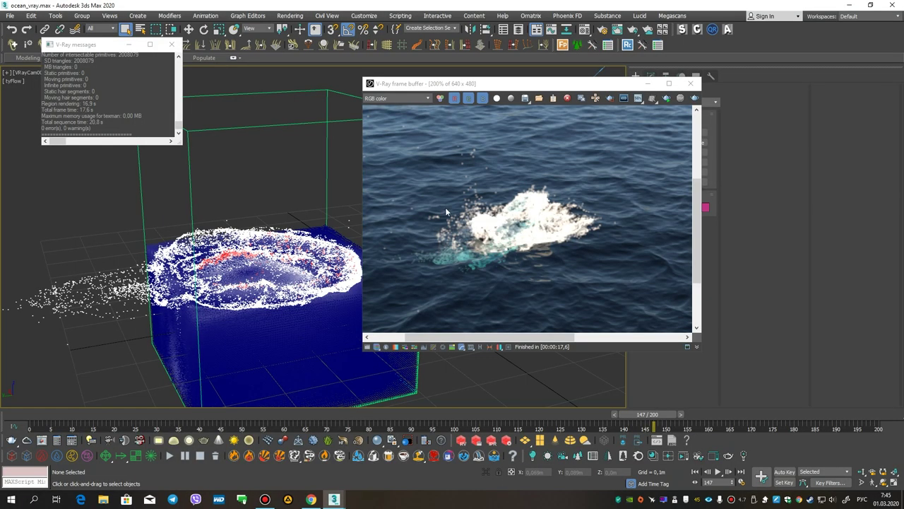
Re-render frame 147 at 100% and zoom the frame buffer to 200% on the foam ring.
double_click(559, 224)
click(694, 99)
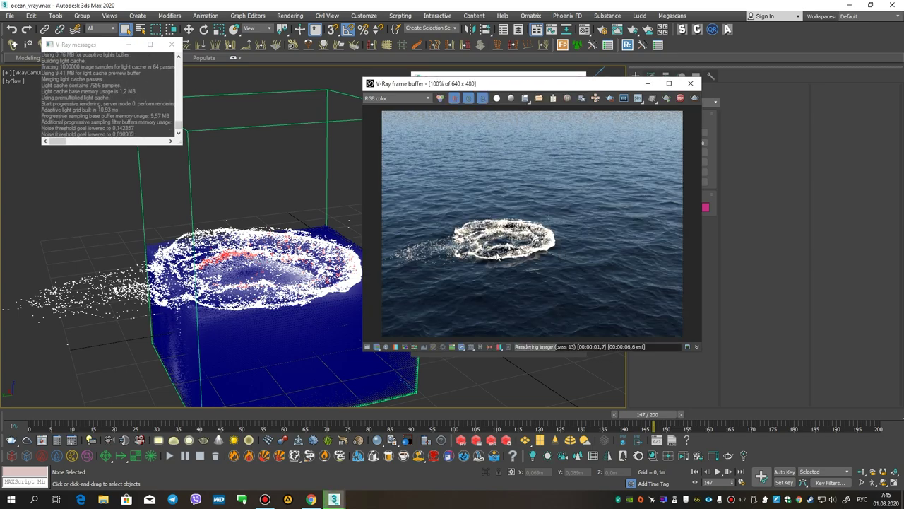
scroll(497, 256, up, 3)
scroll(497, 256, down, 1)
scroll(498, 256, down, 1)
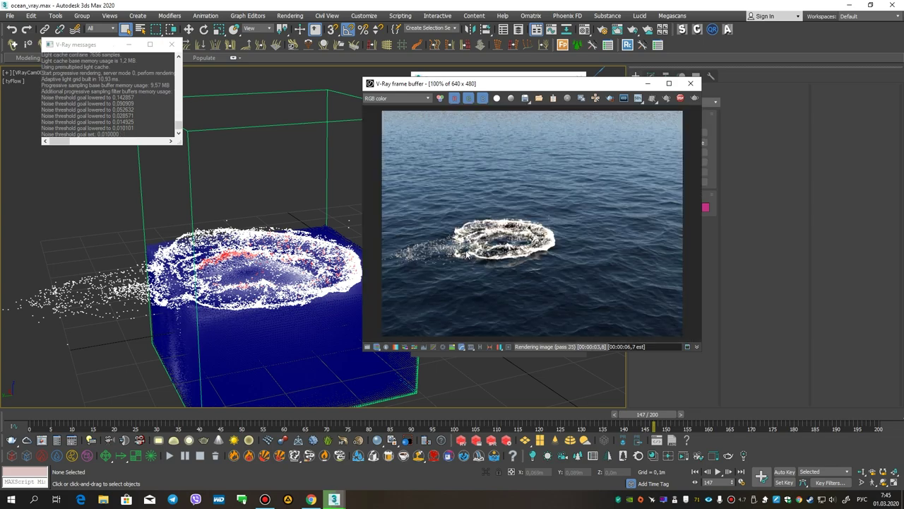
scroll(466, 255, up, 1)
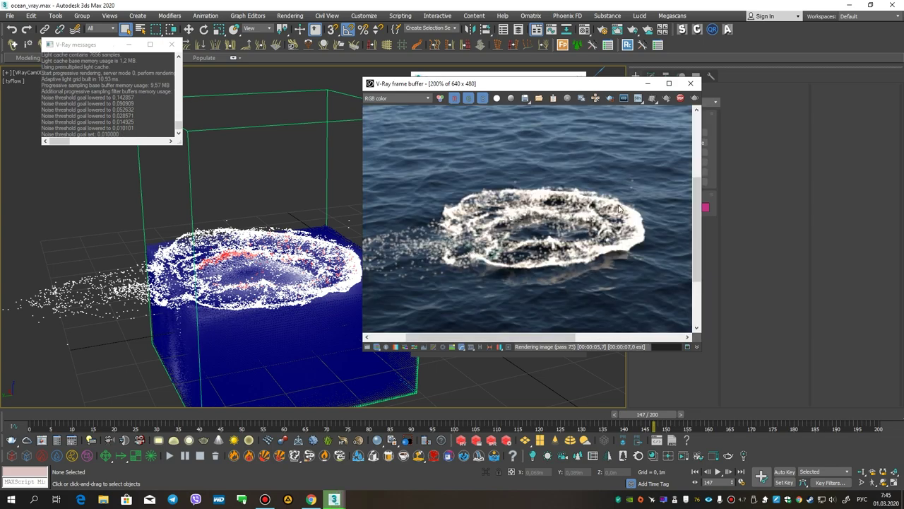
scroll(618, 207, down, 1)
scroll(515, 254, up, 1)
scroll(504, 258, down, 1)
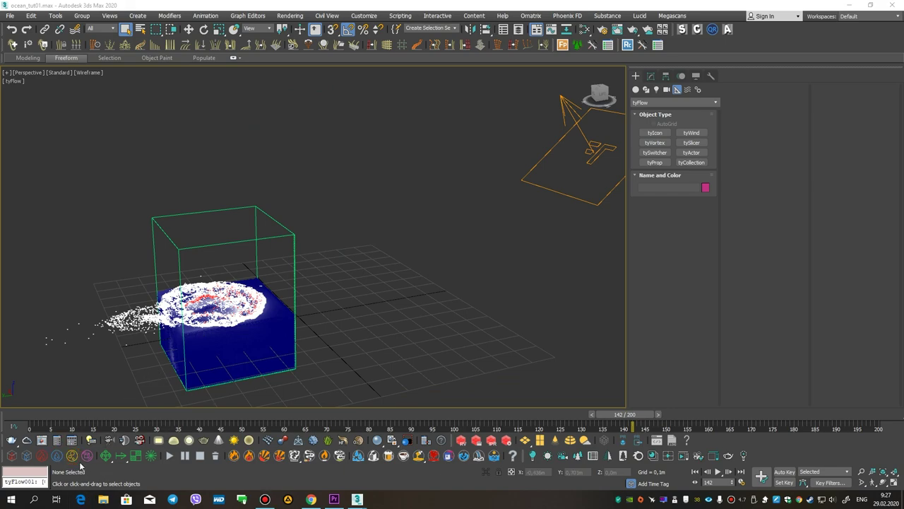
Create a PhoenixFD Particle Shader and clone it as an independent copy beside it.
drag(365, 212, 375, 226)
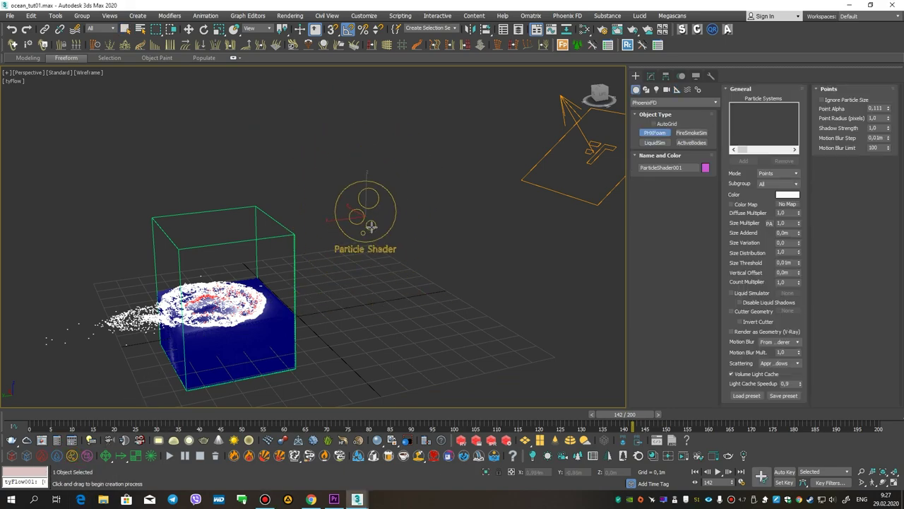
right_click(373, 226)
click(651, 75)
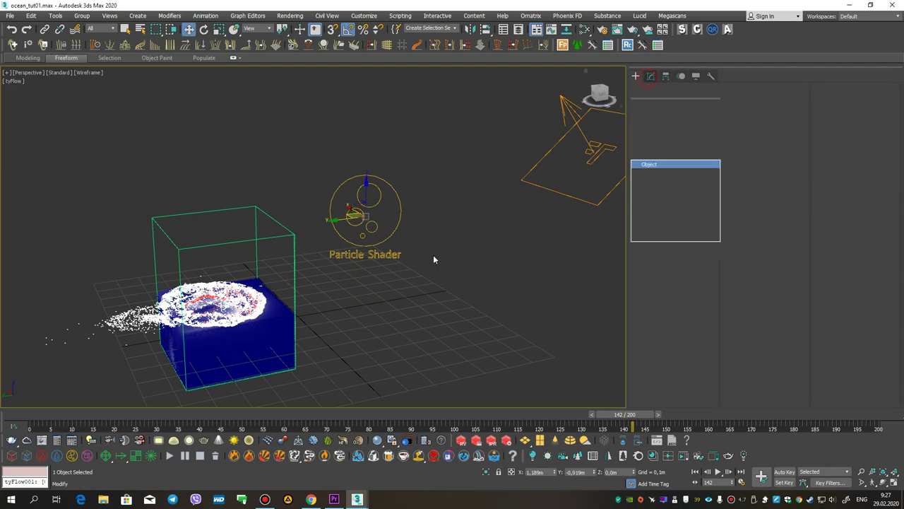
click(426, 268)
click(389, 233)
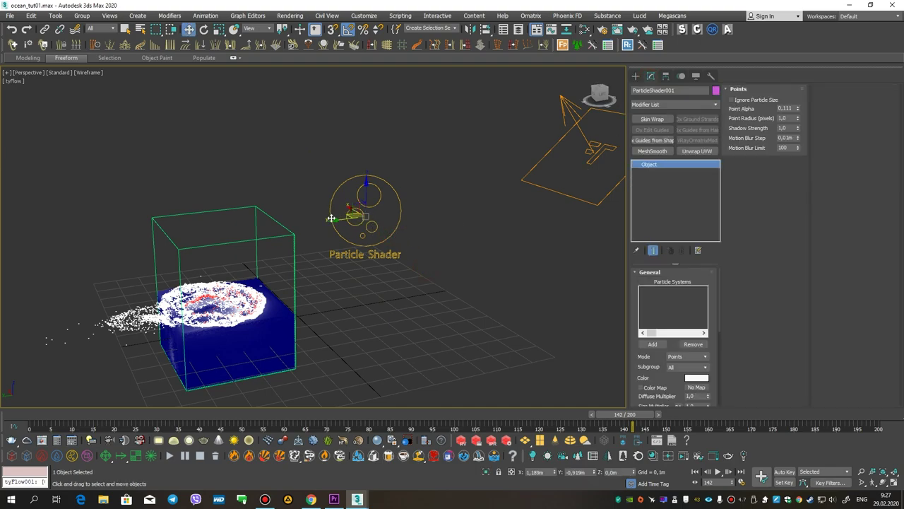
shift+drag(427, 207, 430, 209)
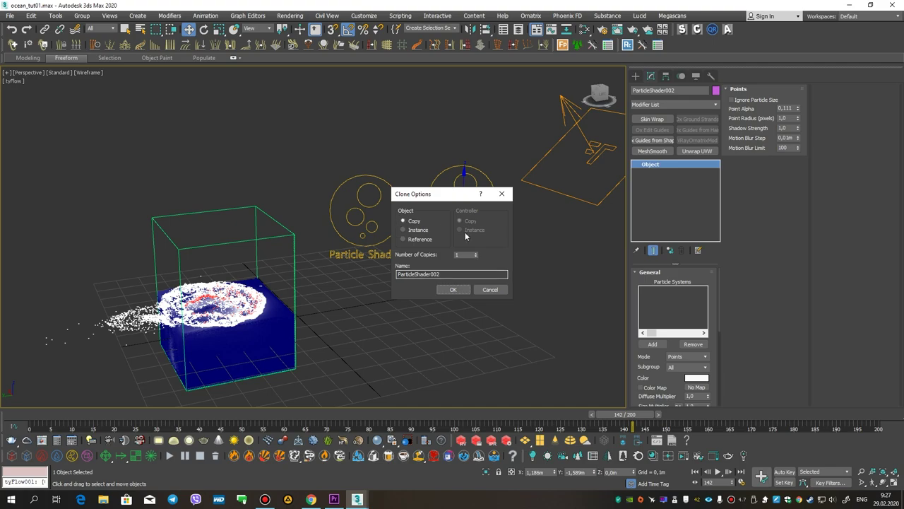
click(454, 289)
Make the foam shader read only the Phoenix liquid's Foam particles.
click(364, 239)
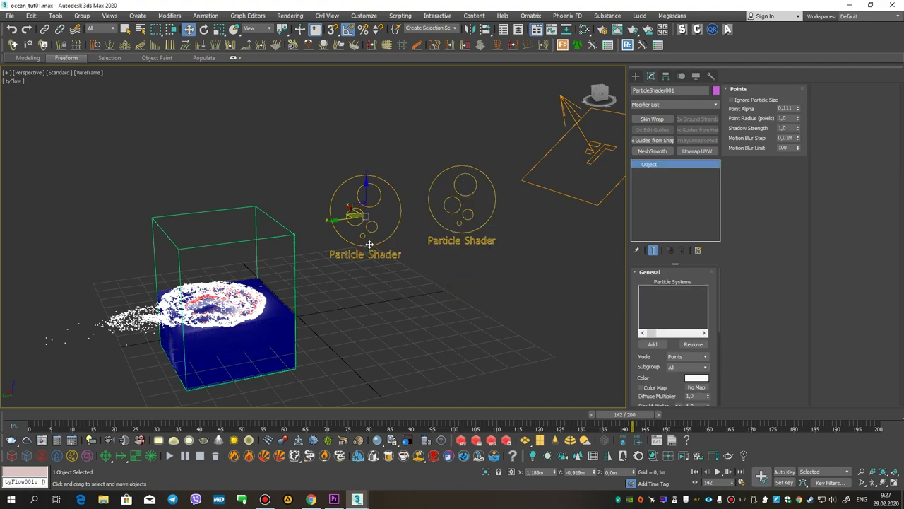
click(461, 205)
click(510, 323)
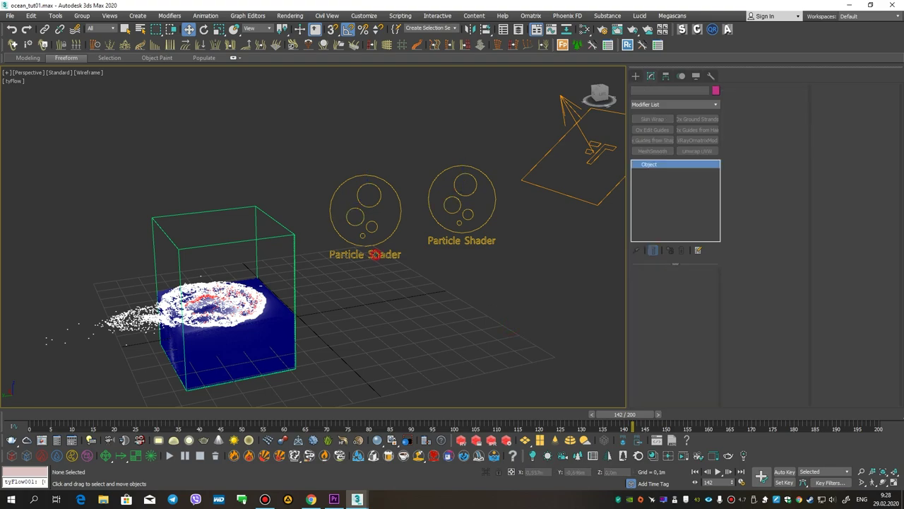
click(375, 254)
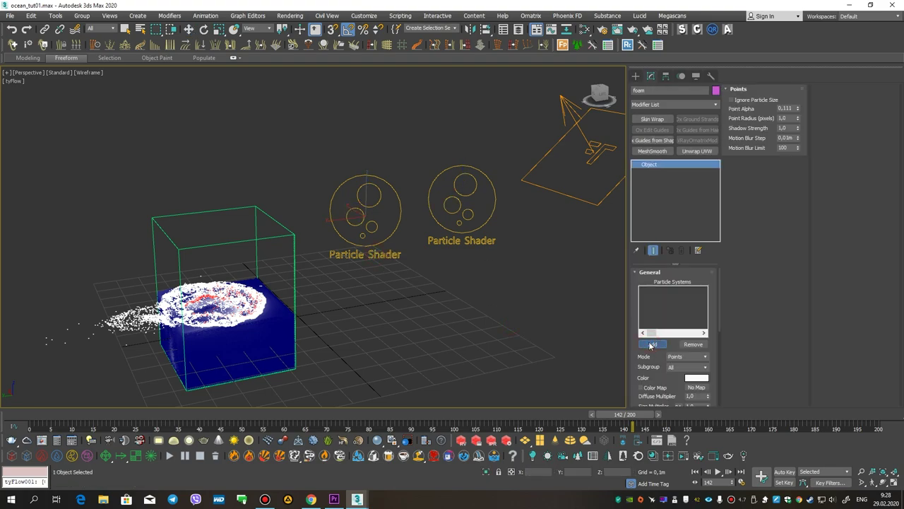
click(295, 292)
click(527, 280)
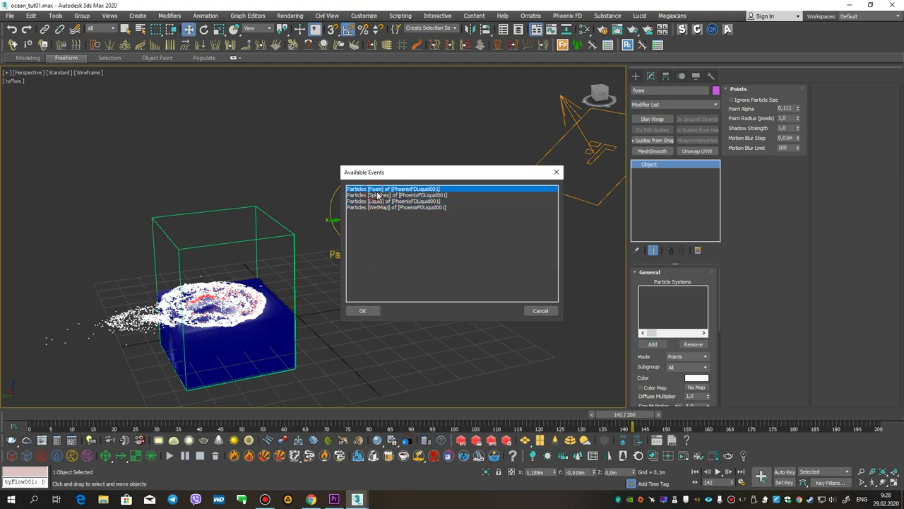
click(372, 312)
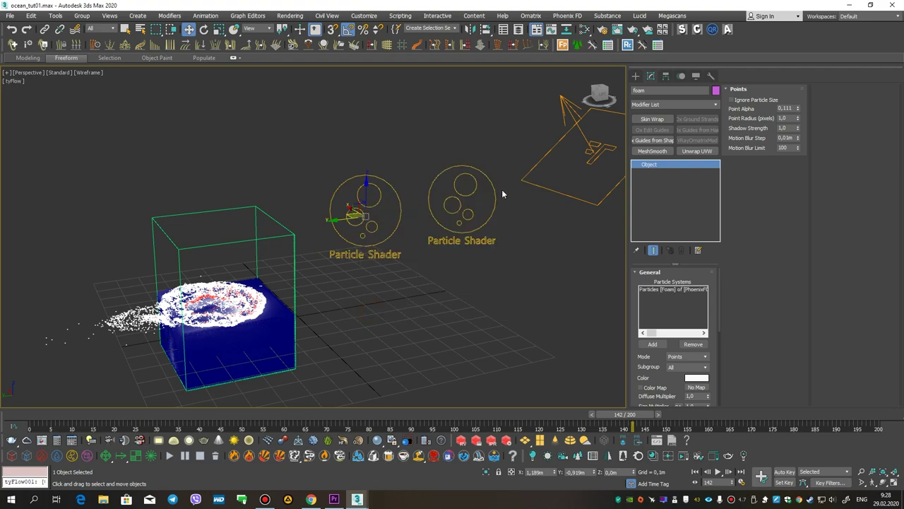
Set the splashes shader's render Mode to Splashes.
click(486, 220)
click(488, 220)
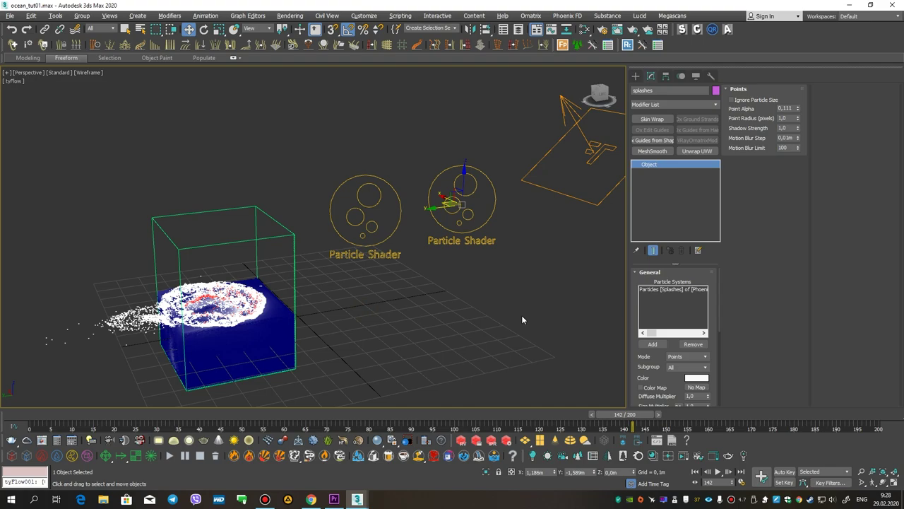
click(521, 240)
click(475, 226)
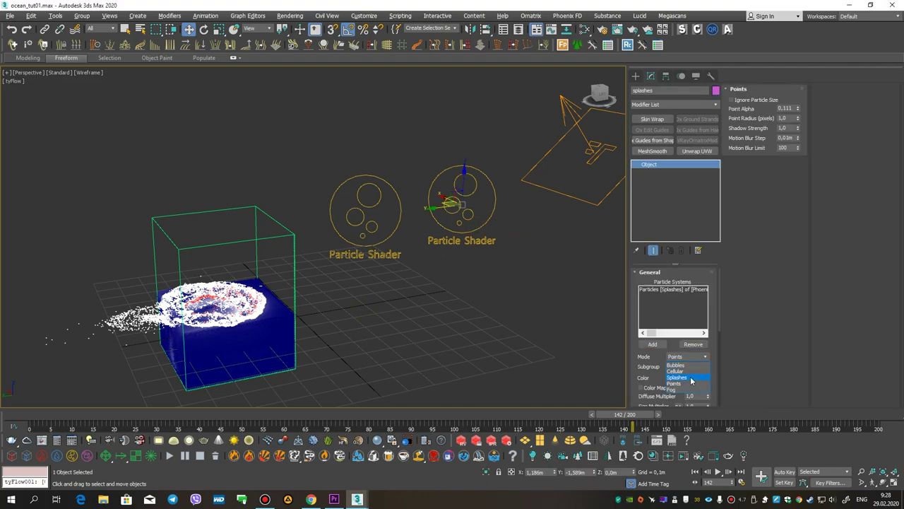
click(691, 379)
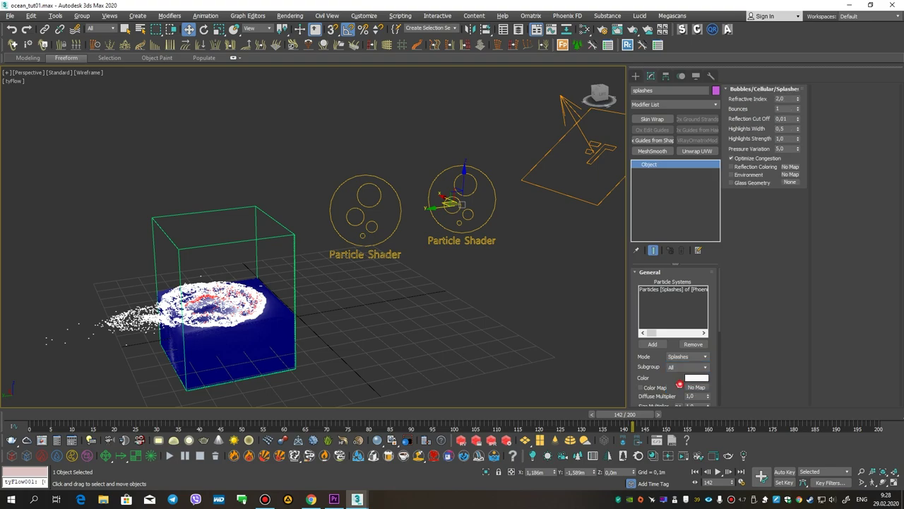
drag(679, 384, 679, 303)
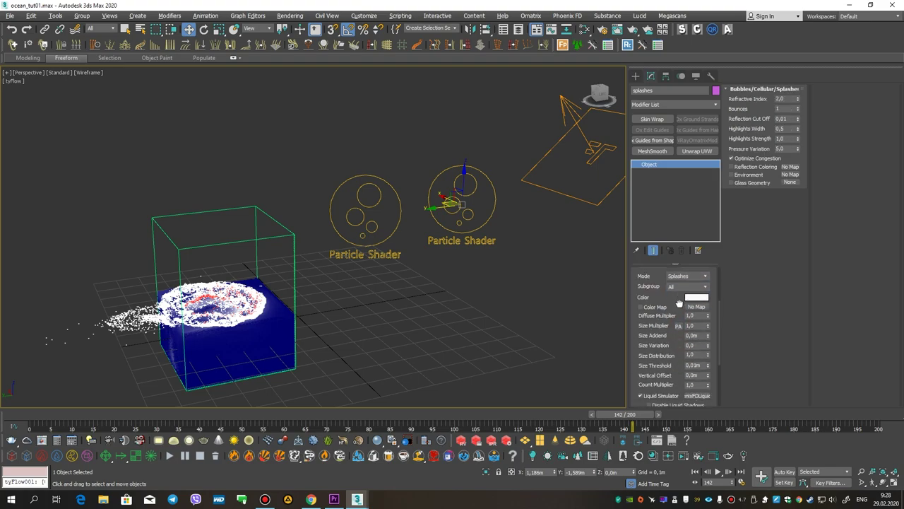
Add a VRaySun aimed at the scene and raise it high above the splash.
click(656, 89)
click(671, 102)
click(653, 164)
click(692, 142)
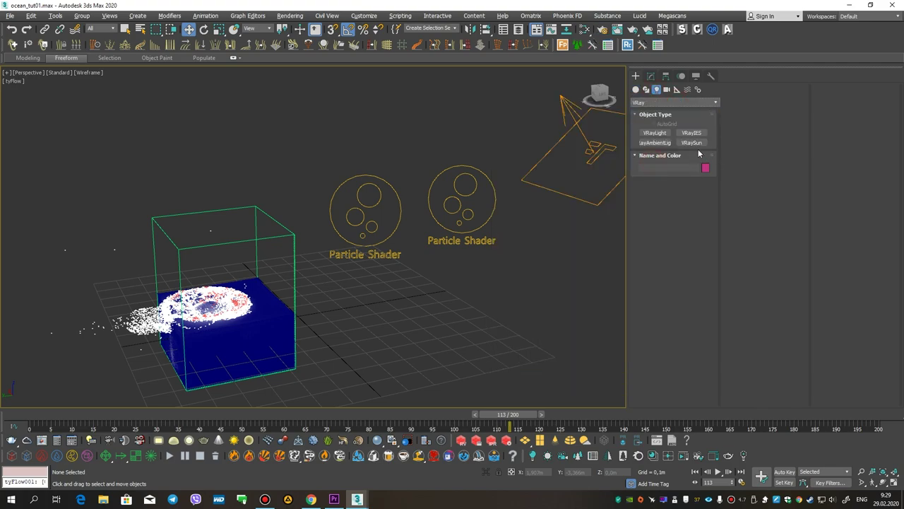
drag(543, 288, 345, 294)
click(478, 278)
key(w)
mouse_move(548, 258)
mouse_down()
mouse_move(554, 164)
mouse_move(585, 70)
mouse_up()
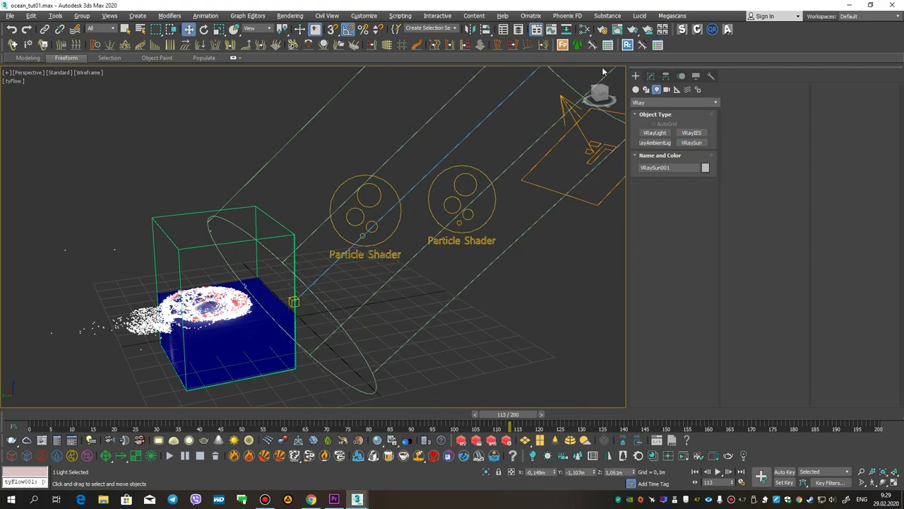
Place a VRayPhysicalCamera at the lower right aimed at the splash and view through it.
click(666, 89)
click(667, 102)
click(663, 104)
click(662, 103)
click(654, 140)
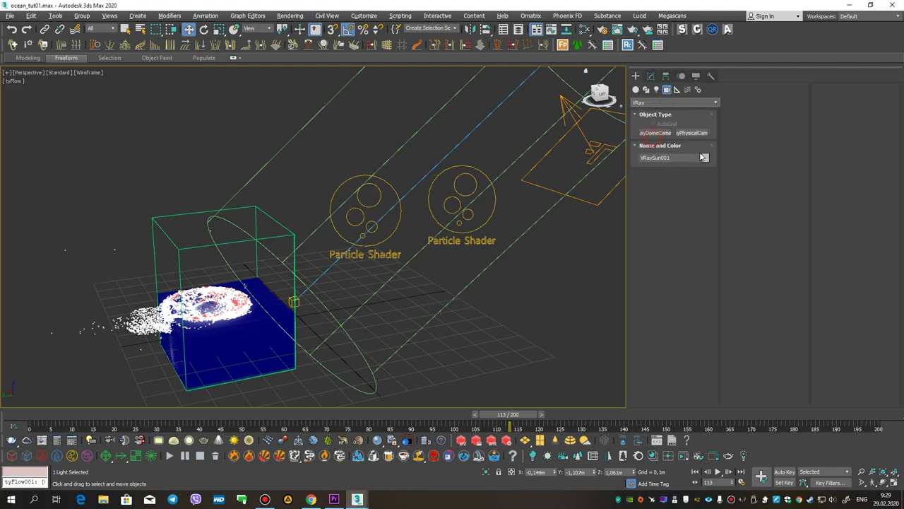
click(689, 133)
click(565, 361)
drag(509, 339, 399, 293)
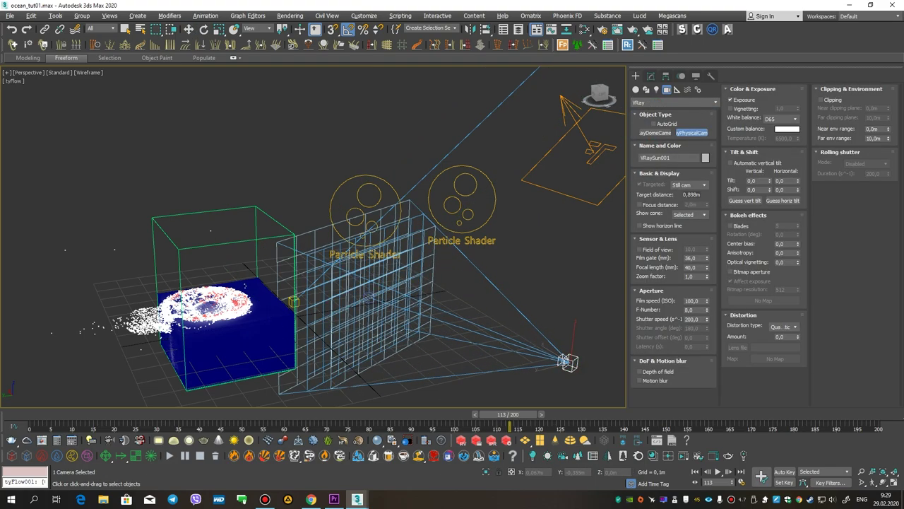
key(w)
key(c)
key(q)
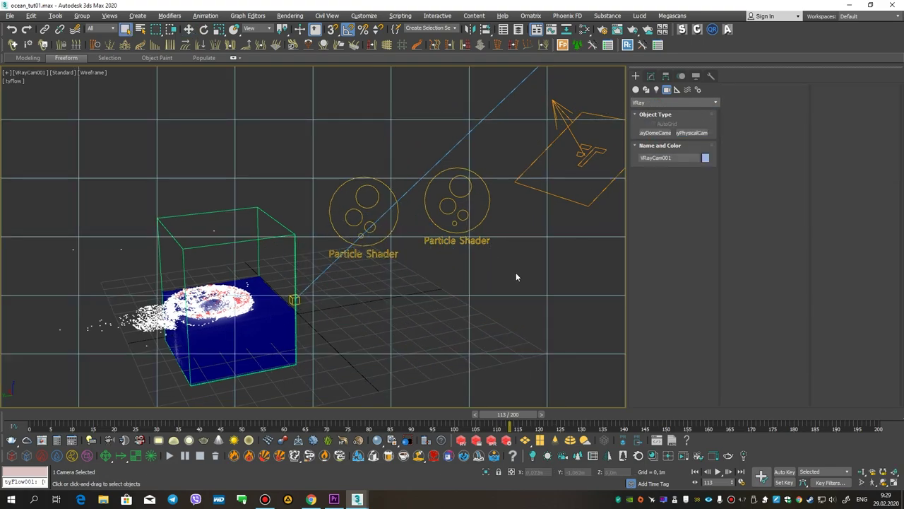
click(563, 238)
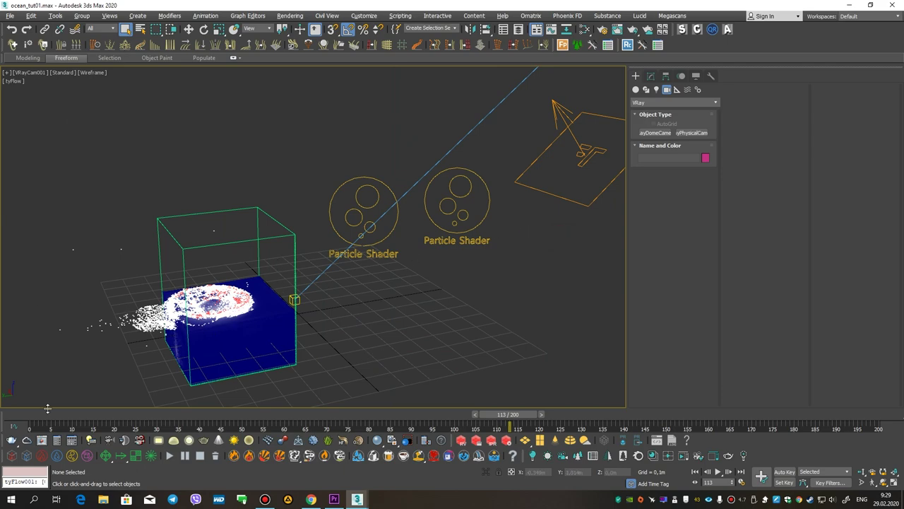
click(40, 440)
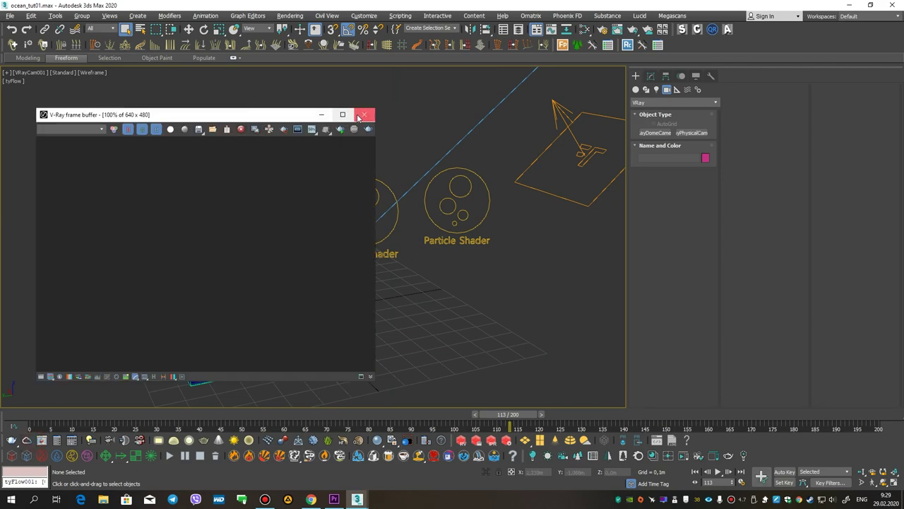
Close the V-Ray frame buffer and render the splash frame through the VRayCam001 view.
click(363, 114)
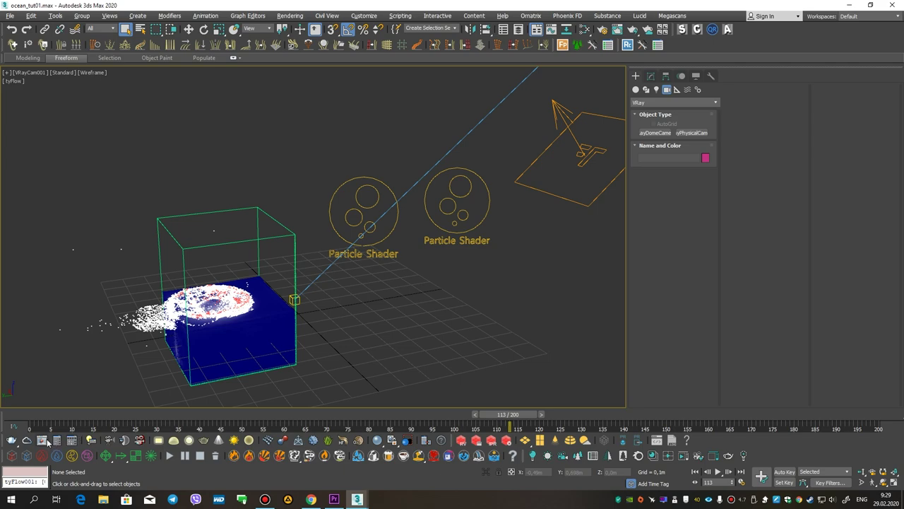
click(55, 439)
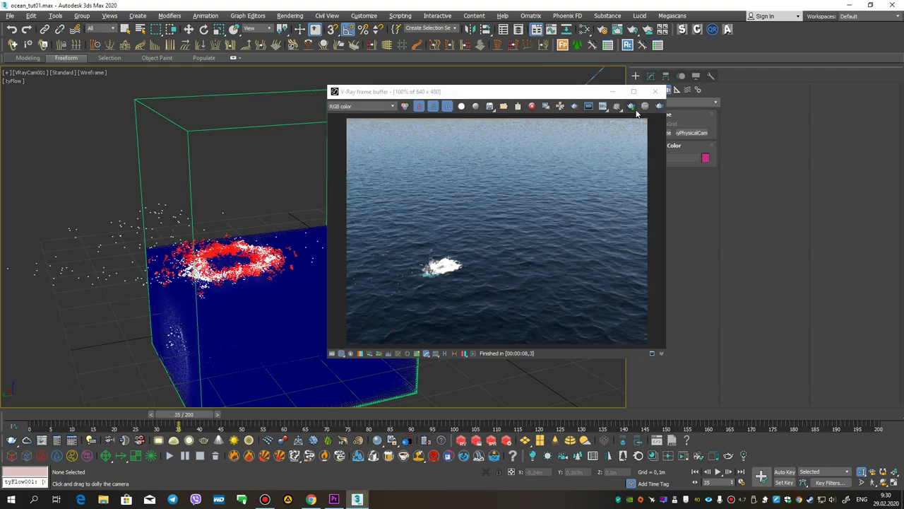
click(659, 106)
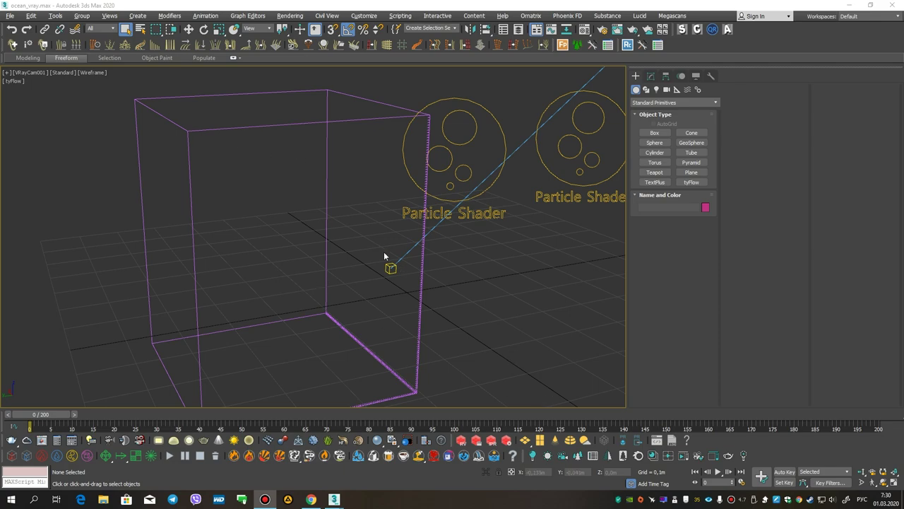
Select both Phoenix particle shaders and delete them.
click(476, 104)
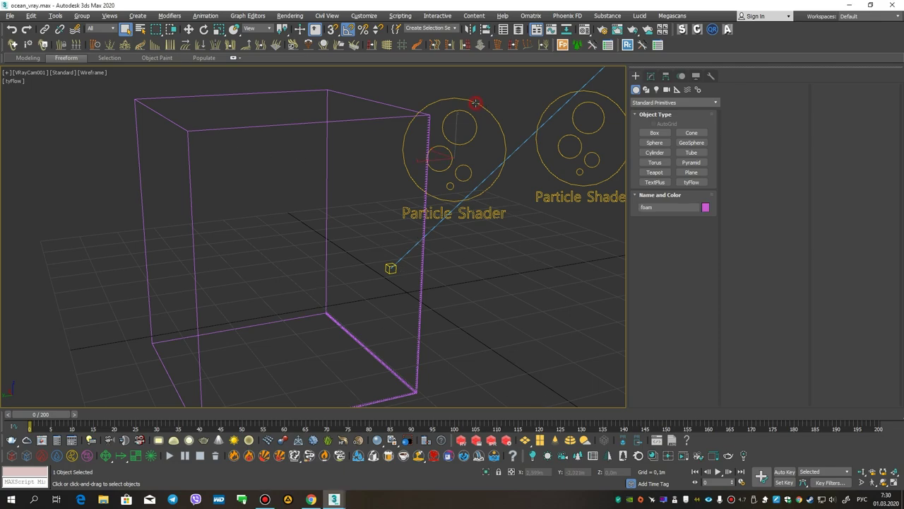
ctrl+click(582, 185)
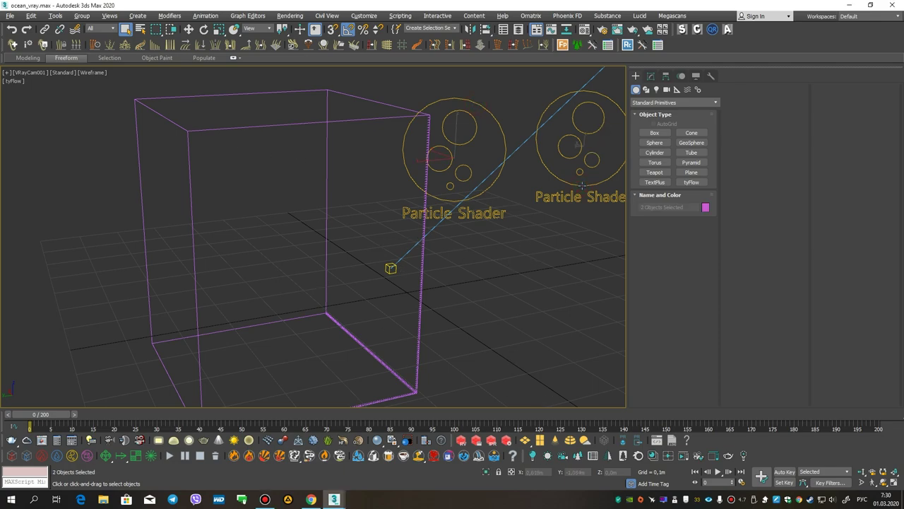
key(Delete)
Make OctaneRender 2020.1 the production renderer and convert all scene materials to Octane.
key(F10)
click(538, 128)
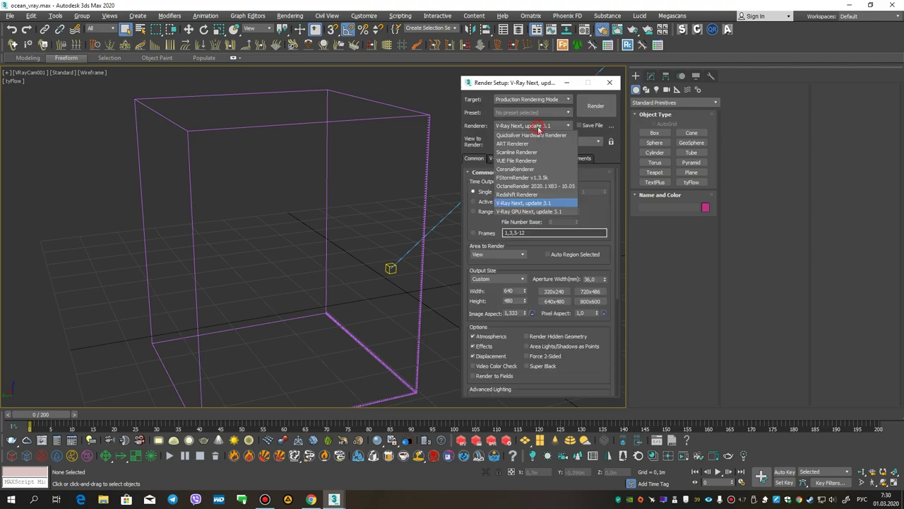
click(540, 187)
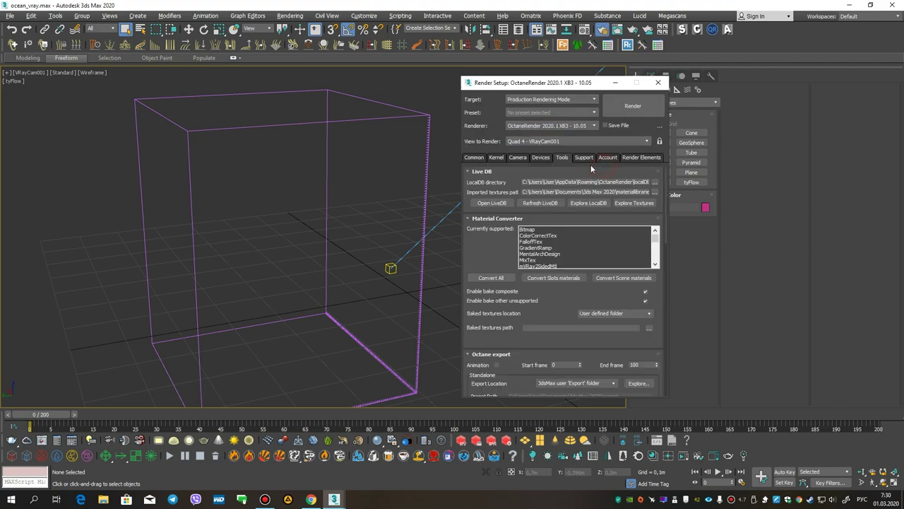
click(475, 279)
click(657, 82)
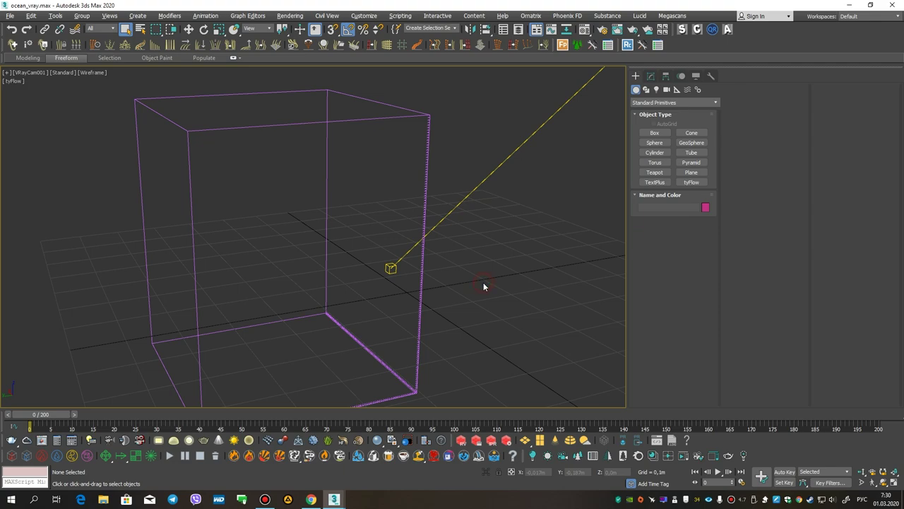
key(p)
scroll(483, 286, down, 5)
middle_drag(484, 286, 339, 313)
Test the camera view in the Octane interactive viewport, toggling a display mode, then close it.
scroll(391, 283, up, 1)
key(c)
right_click(522, 189)
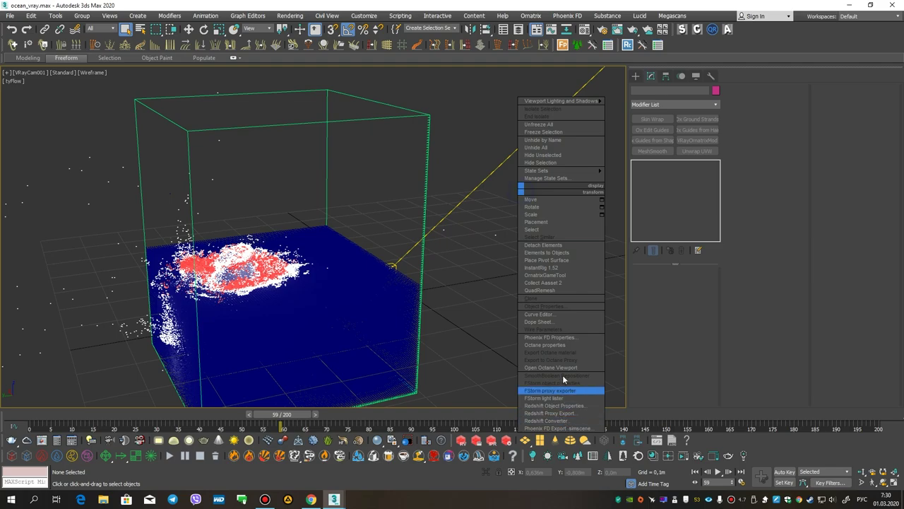
click(562, 368)
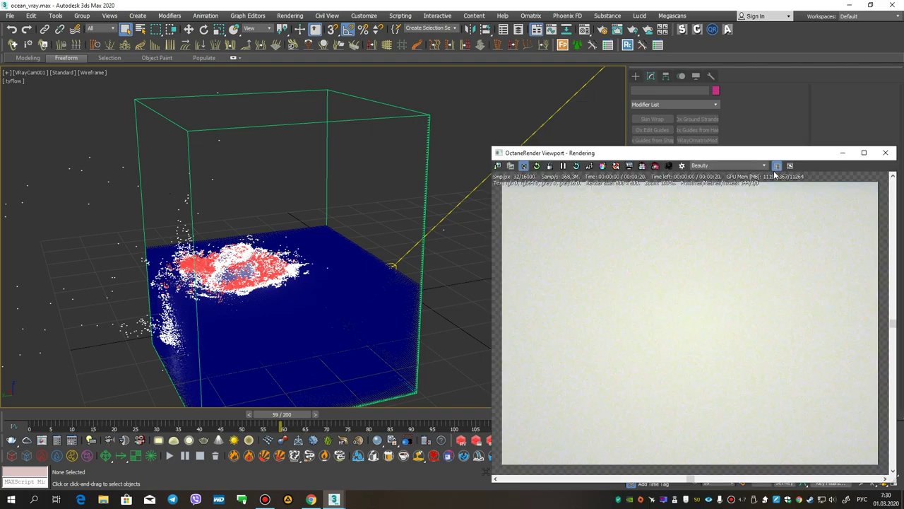
drag(541, 152, 457, 127)
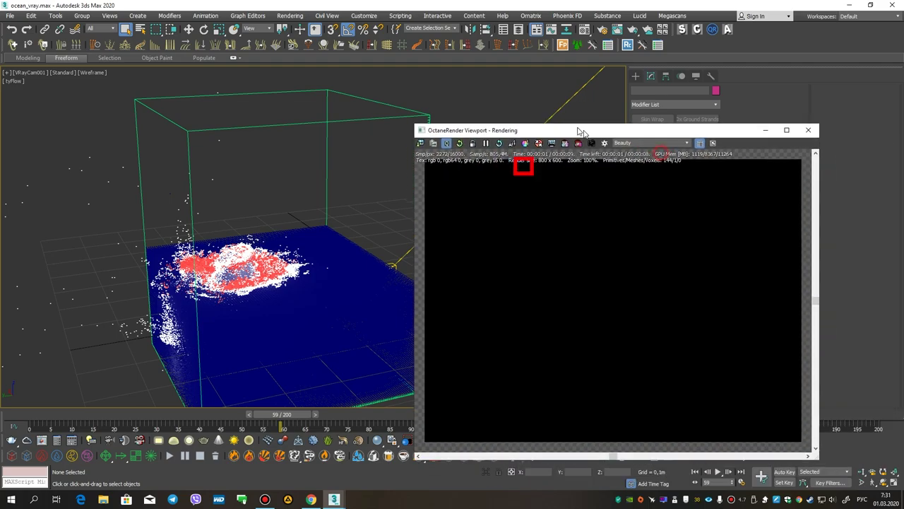
click(442, 140)
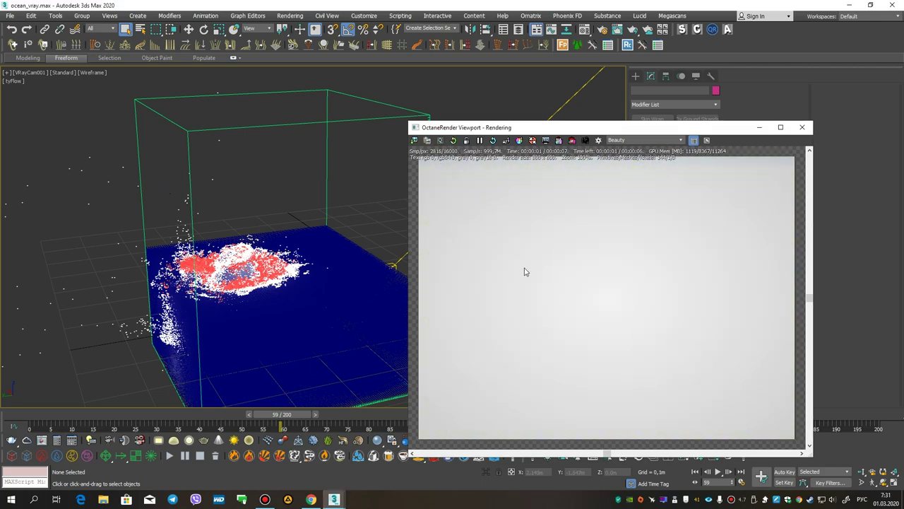
click(441, 140)
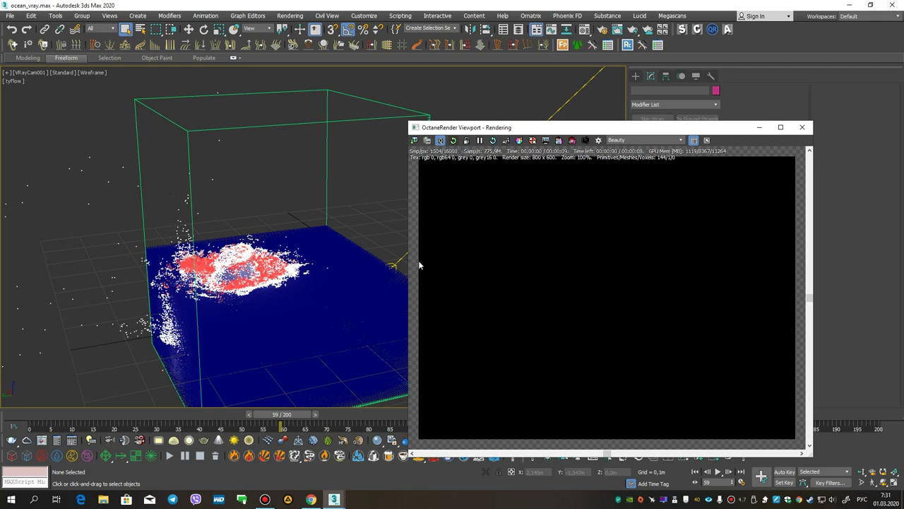
click(440, 140)
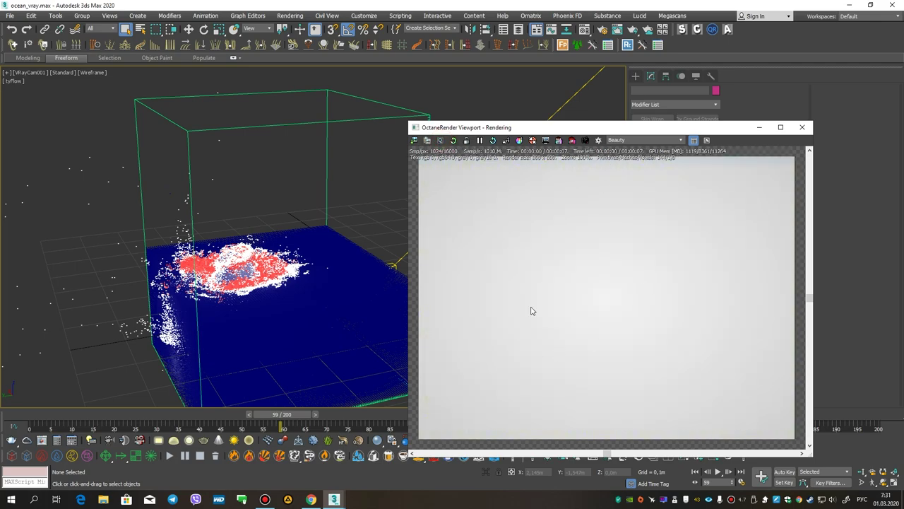
click(802, 127)
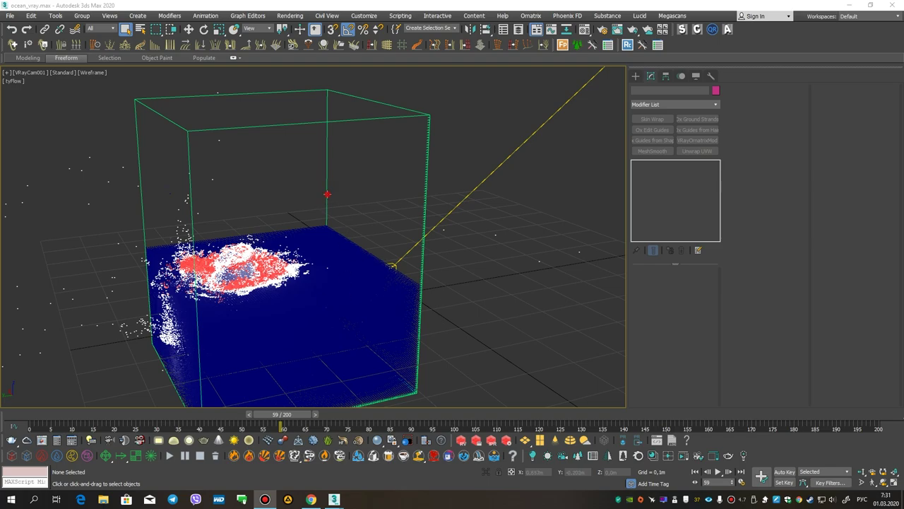
click(343, 182)
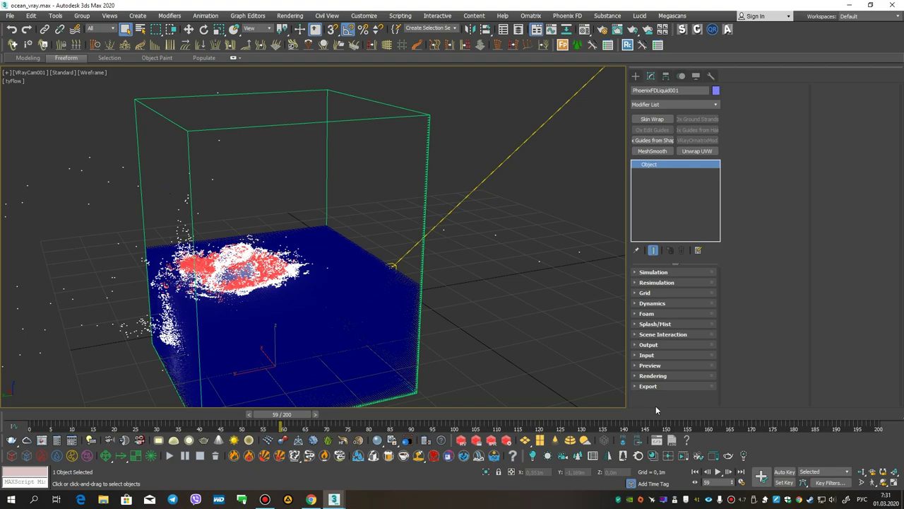
Expand PhoenixFDLiquid001's Rendering and Preview rollouts and turn on Show Mesh.
click(665, 375)
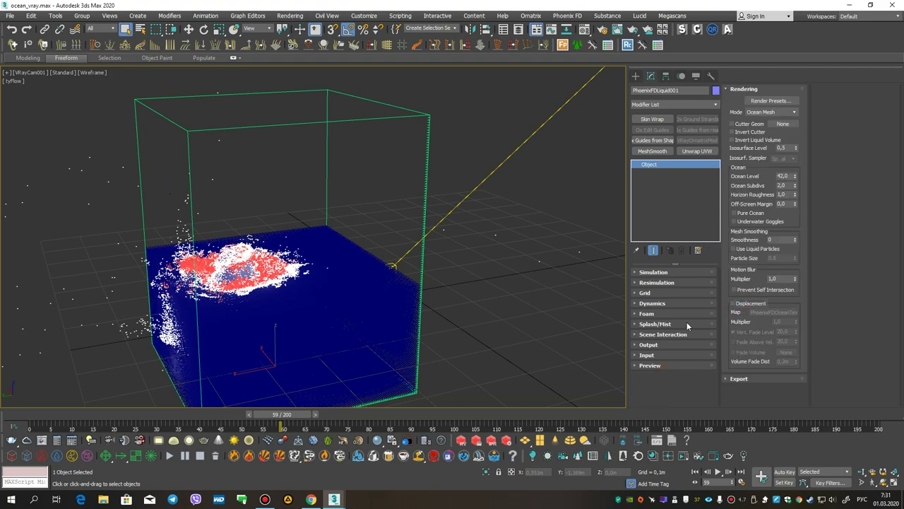
click(670, 361)
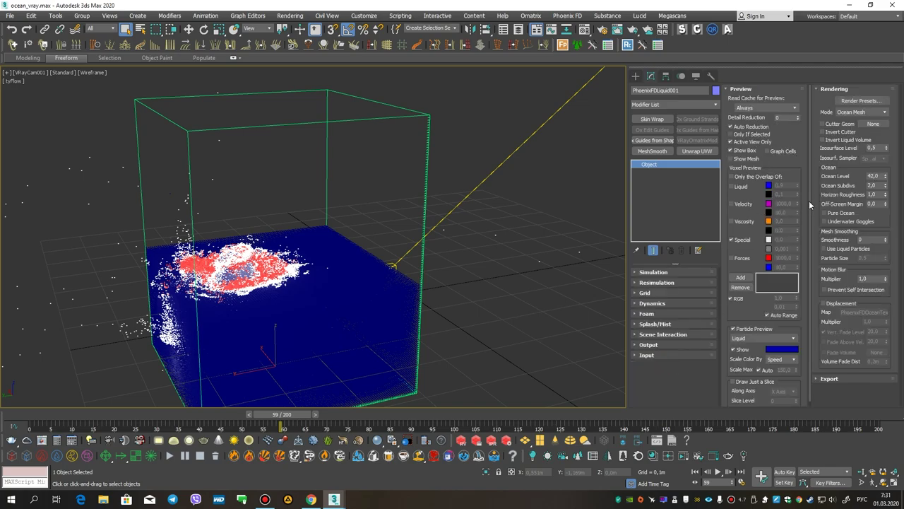
click(731, 159)
Check the ocean mesh in an Octane viewport preview, then close it.
right_click(606, 407)
click(552, 404)
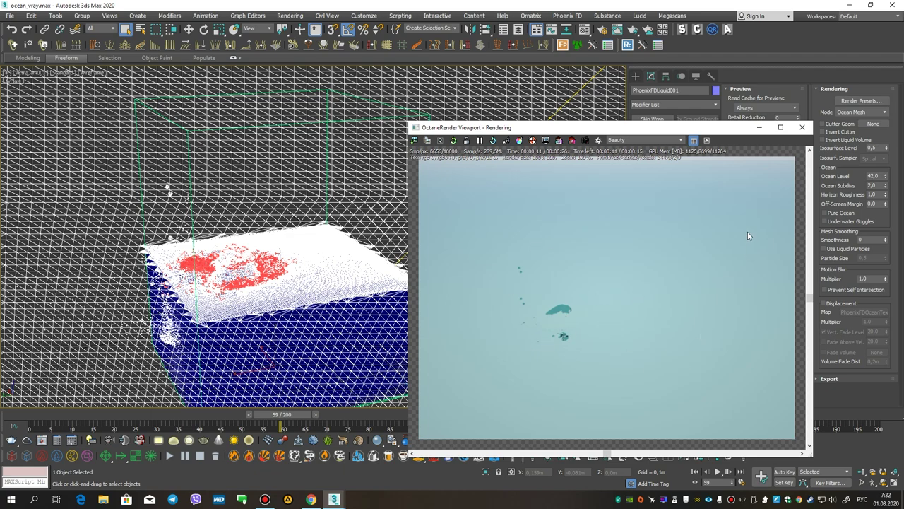
click(802, 127)
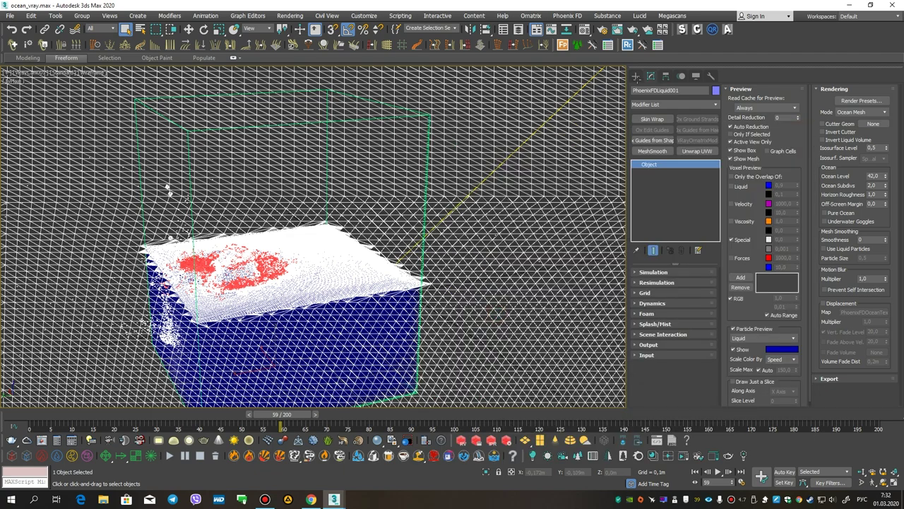
Draw a new plane and lower it beneath the liquid box in the Front view.
click(485, 320)
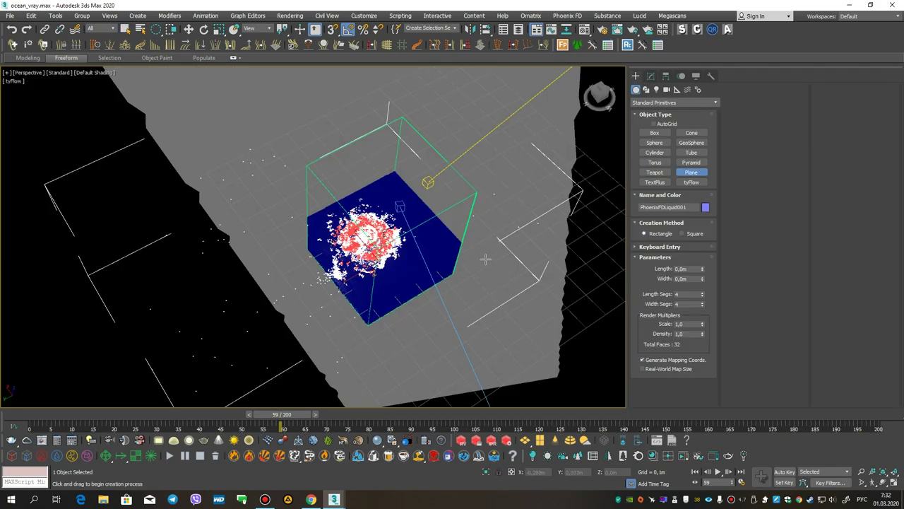
drag(485, 258, 408, 407)
mouse_move(395, 282)
middle_down()
mouse_move(408, 262)
mouse_move(348, 240)
middle_up()
key(w)
key(f)
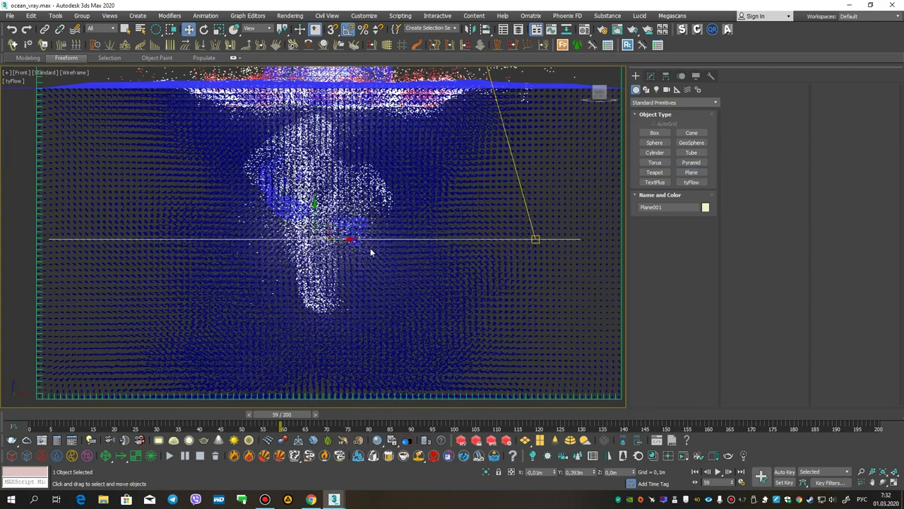
scroll(369, 250, down, 3)
scroll(346, 238, down, 3)
scroll(335, 252, up, 3)
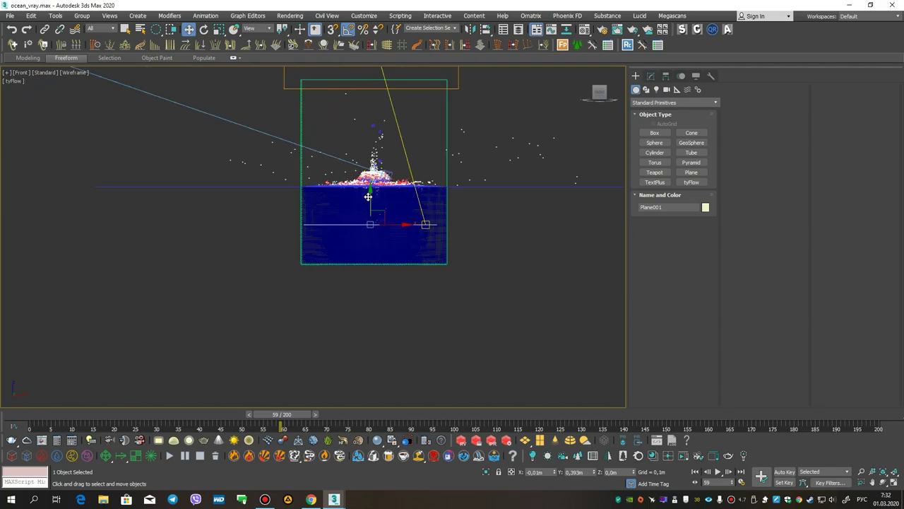
drag(371, 197, 375, 278)
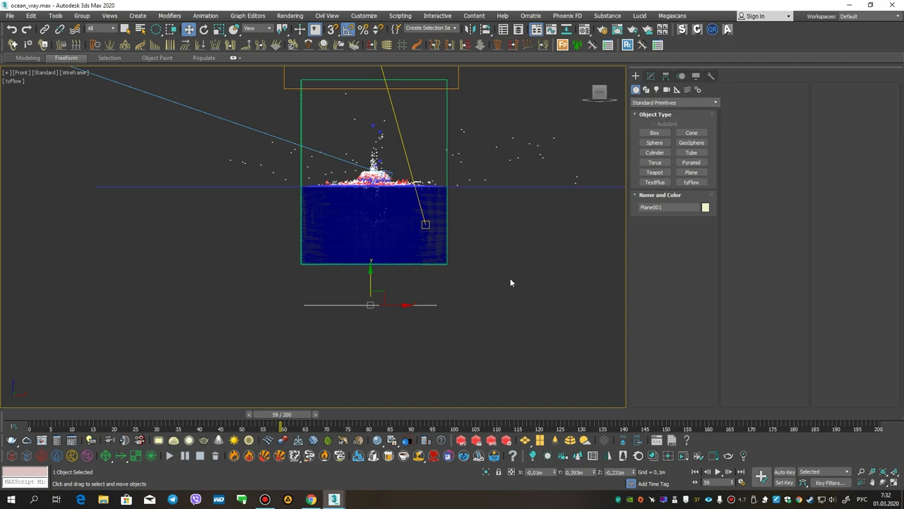
key(p)
mouse_move(510, 282)
alt+middle_down()
mouse_move(499, 263)
mouse_move(439, 241)
alt+middle_up()
scroll(499, 262, down, 3)
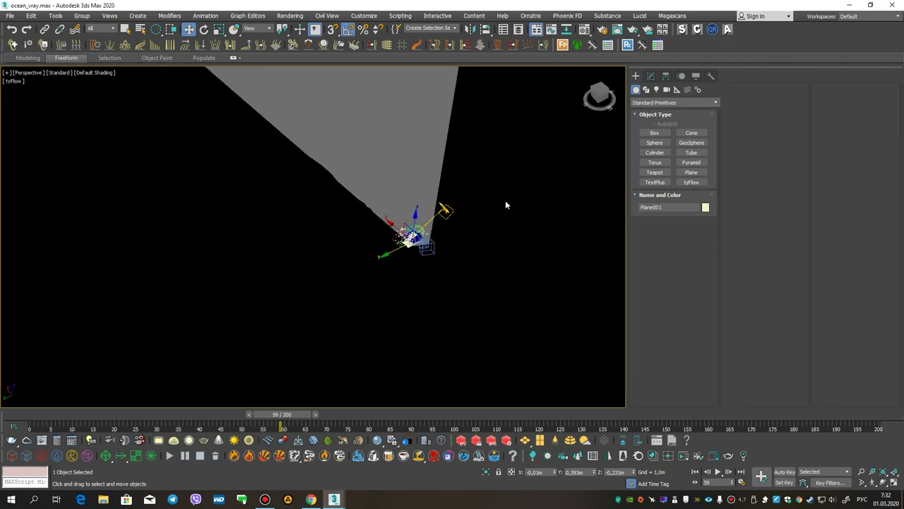
Set the plane's Length and Width to 100 m, then return to the render camera.
click(650, 76)
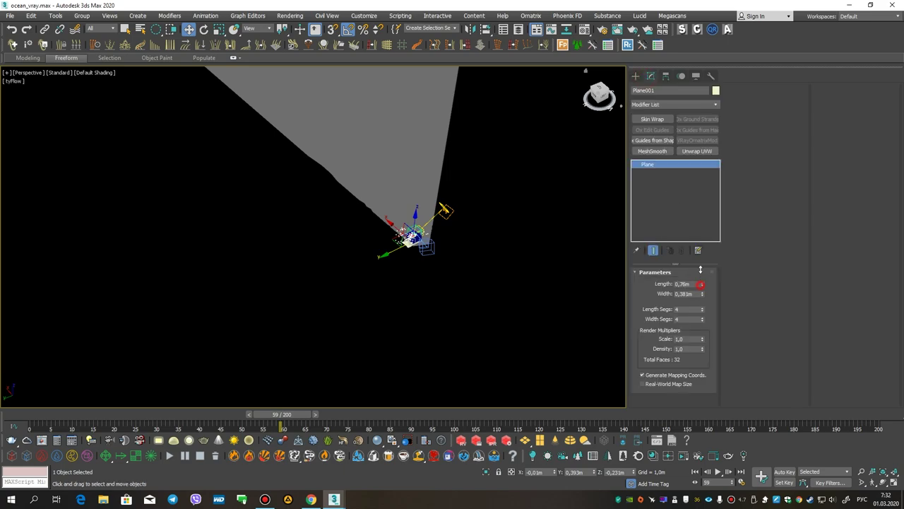
drag(700, 269, 700, 240)
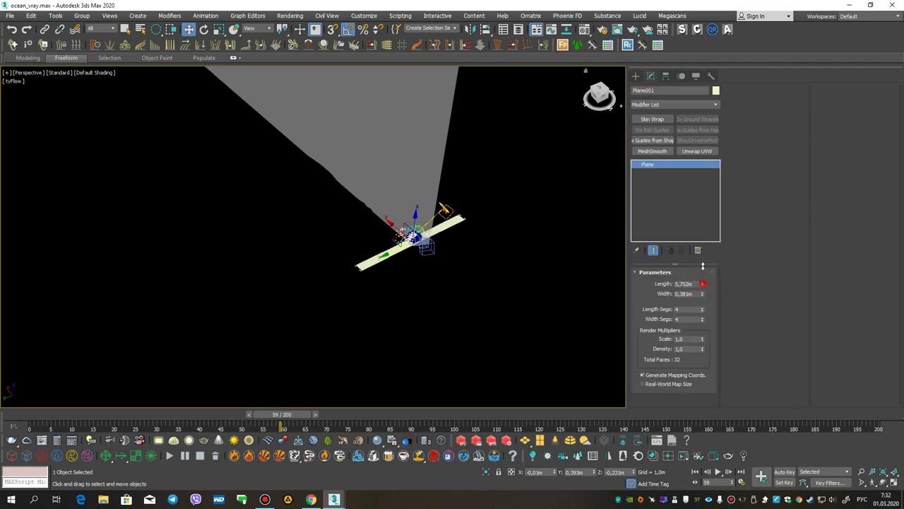
text(100)
key(Tab)
text(100)
key(Return)
scroll(313, 216, down, 5)
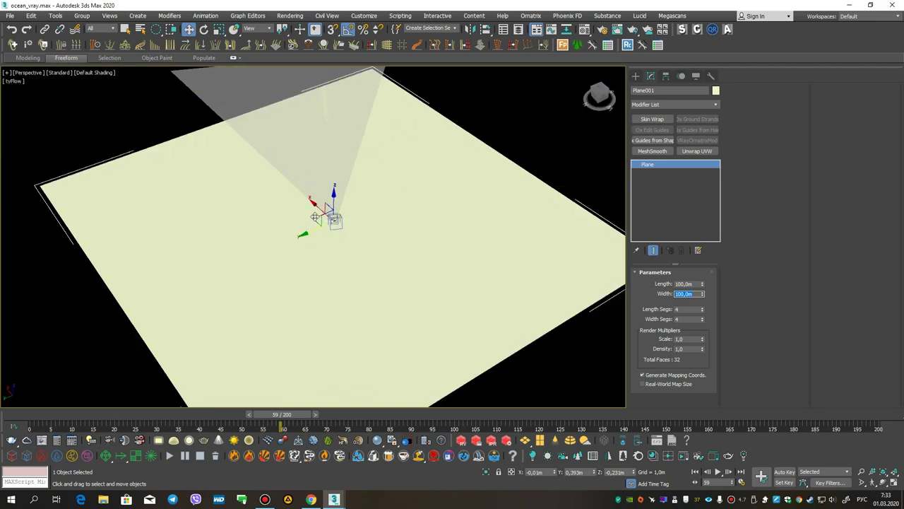
scroll(315, 213, down, 3)
scroll(316, 210, up, 2)
scroll(316, 210, up, 3)
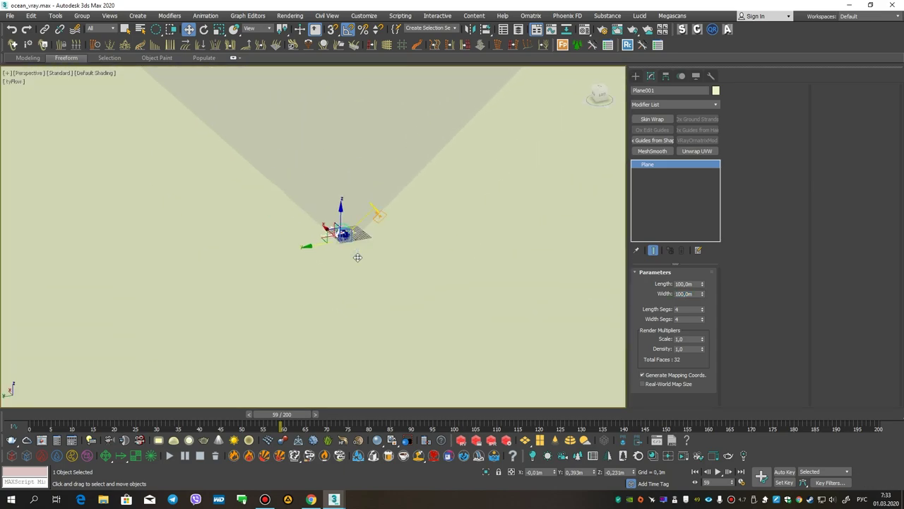
key(c)
key(q)
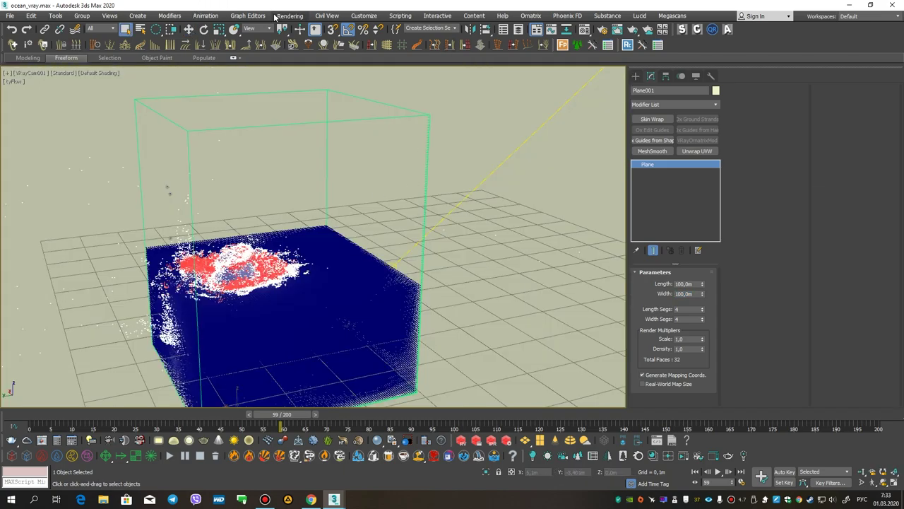
Open the Octane LocalDB and browse Organic > Liquids to Ocean_with_bump.
key(F10)
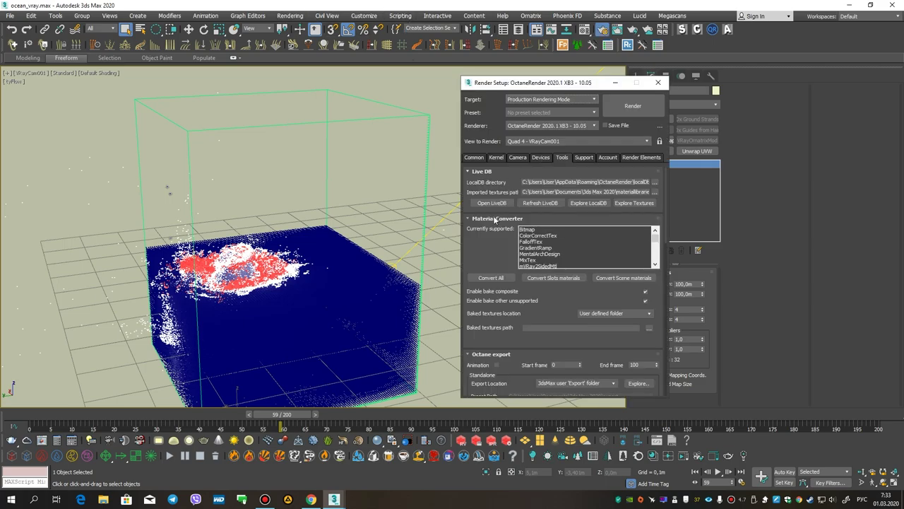
click(487, 203)
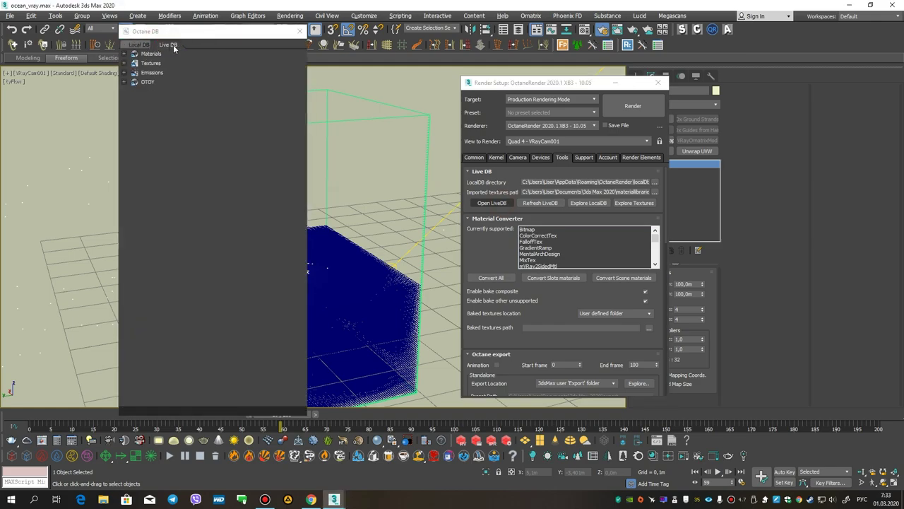
click(135, 63)
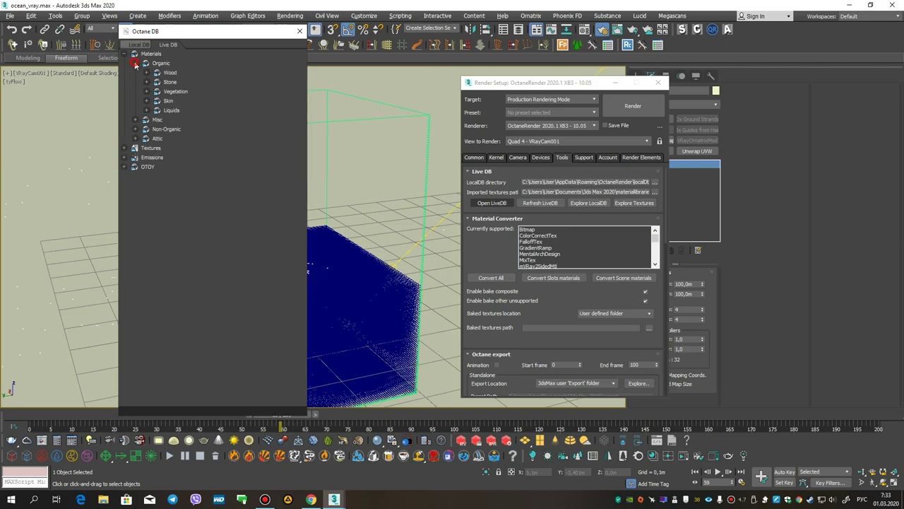
click(173, 111)
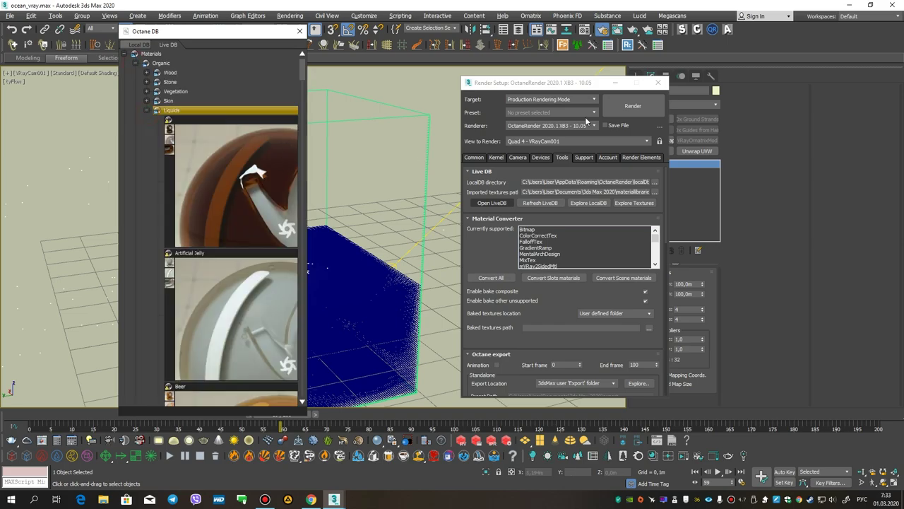
scroll(300, 97, down, 3)
drag(300, 97, 301, 199)
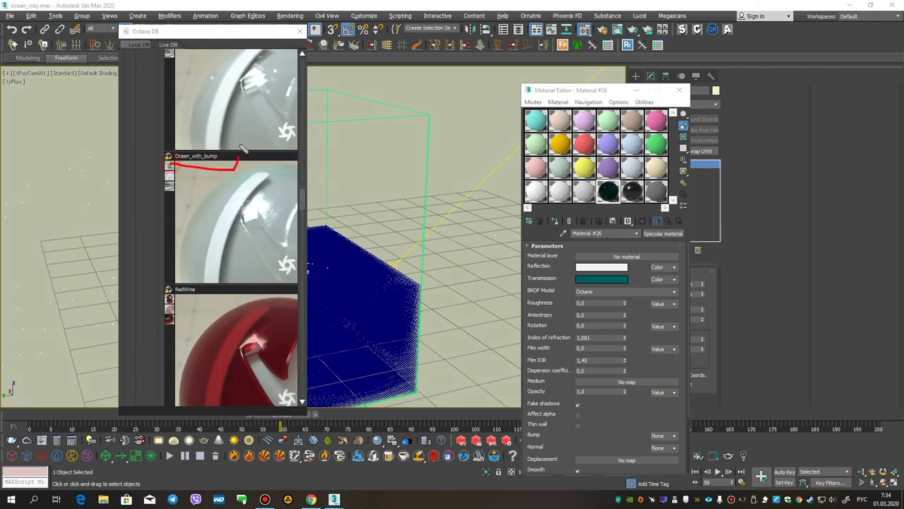
click(265, 207)
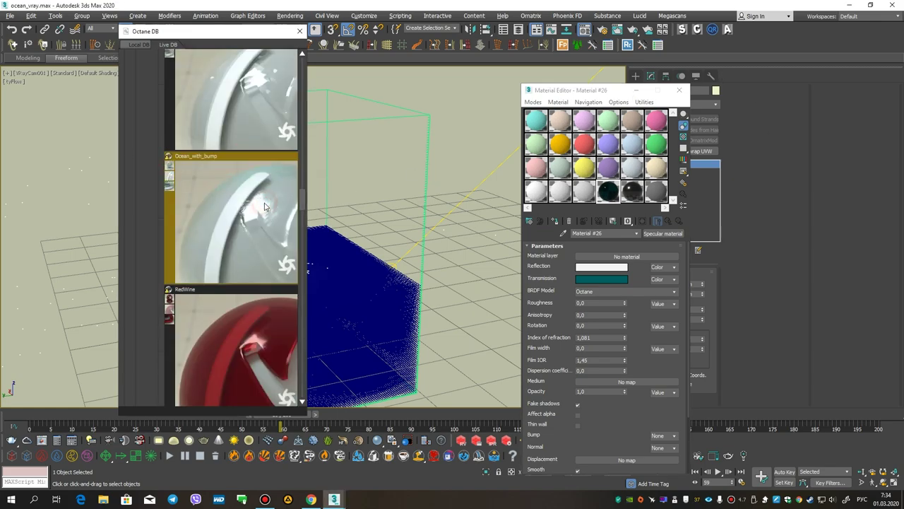
Drag Ocean_with_bump into an empty Material Editor slot and close Octane DB.
click(582, 195)
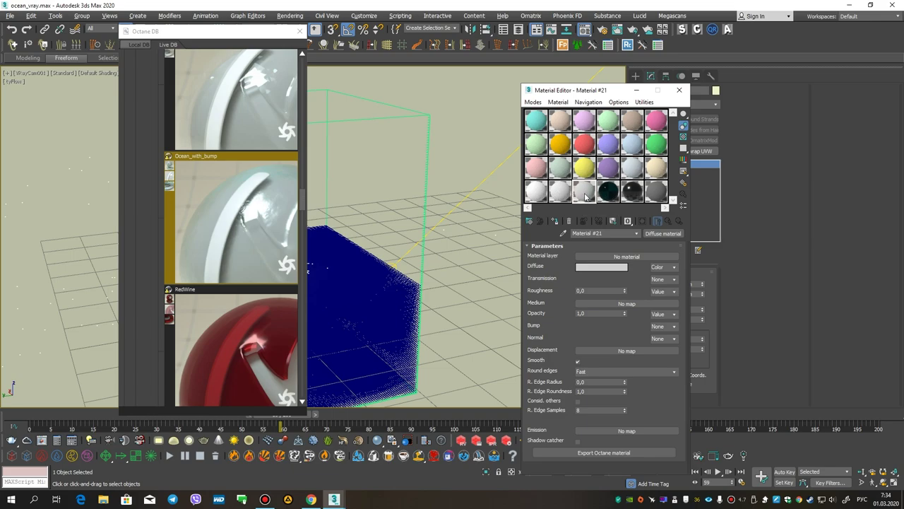
drag(234, 216, 585, 190)
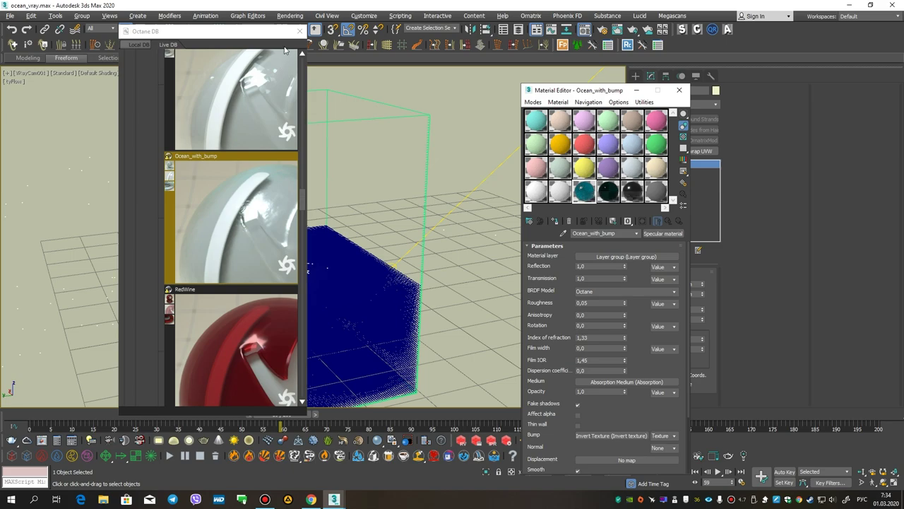
click(299, 31)
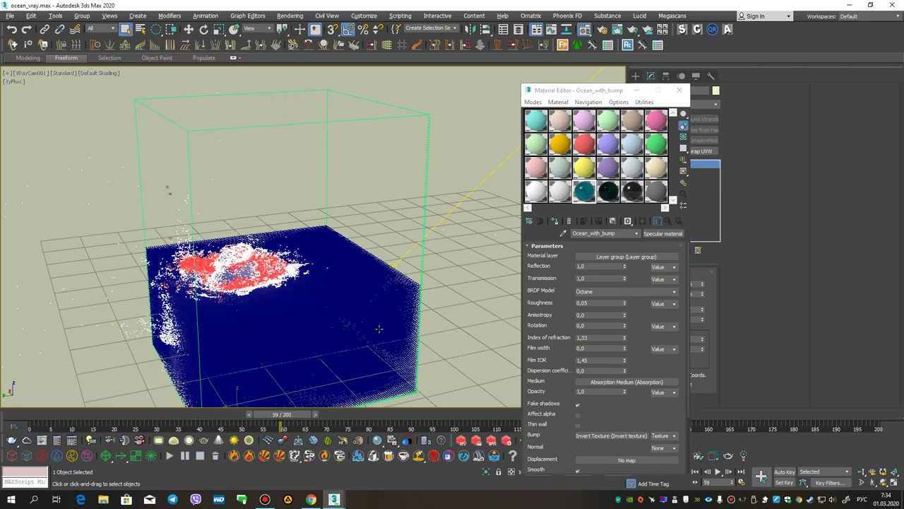
Start the Octane interactive viewport render and move its preview window aside.
right_click(420, 327)
click(461, 371)
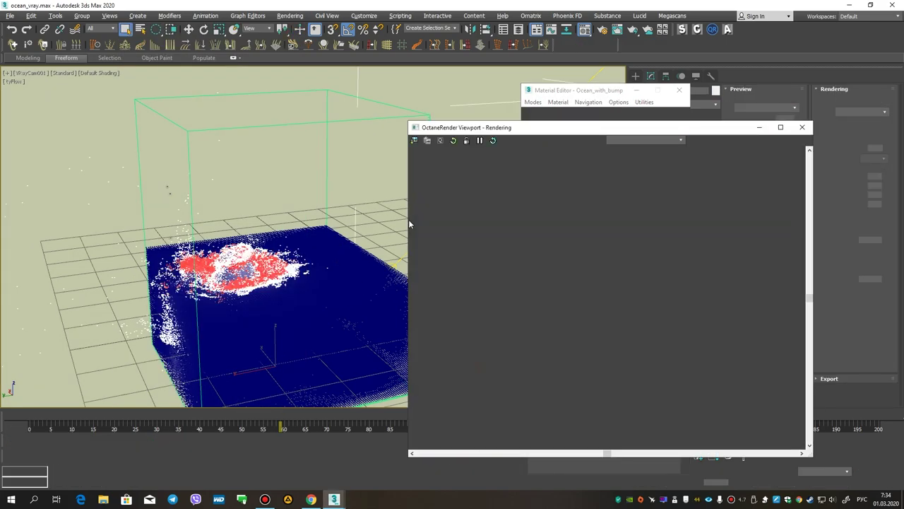
drag(560, 134, 226, 76)
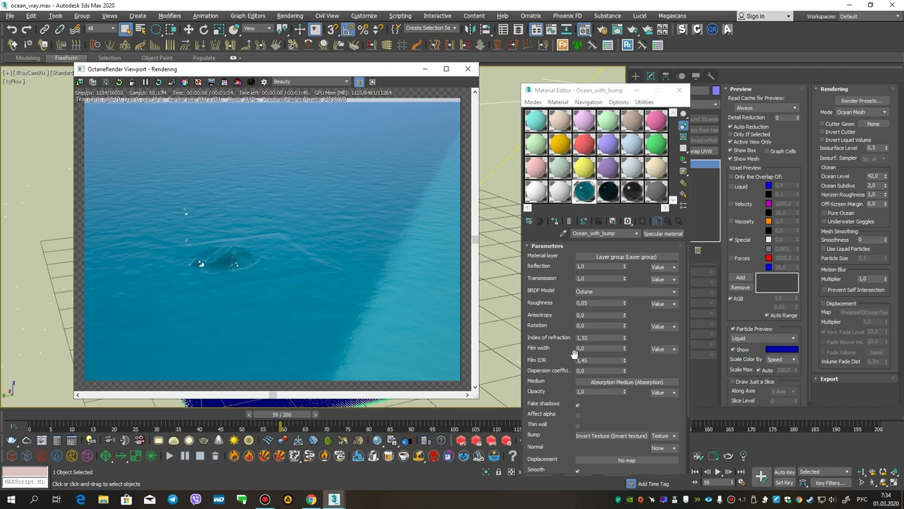
drag(570, 350, 567, 249)
Set Ocean_with_bump's Bump to None and its Transmission to the pasted teal colour.
click(655, 362)
click(675, 361)
click(659, 386)
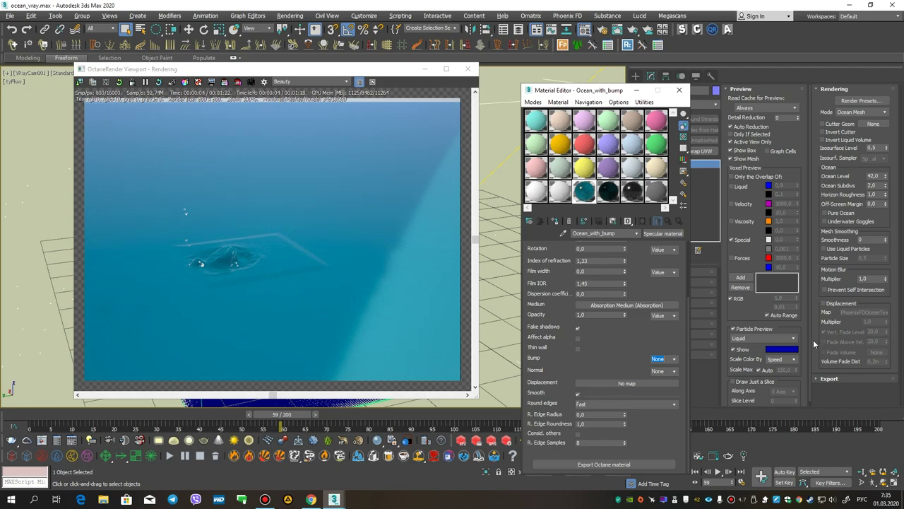
click(608, 195)
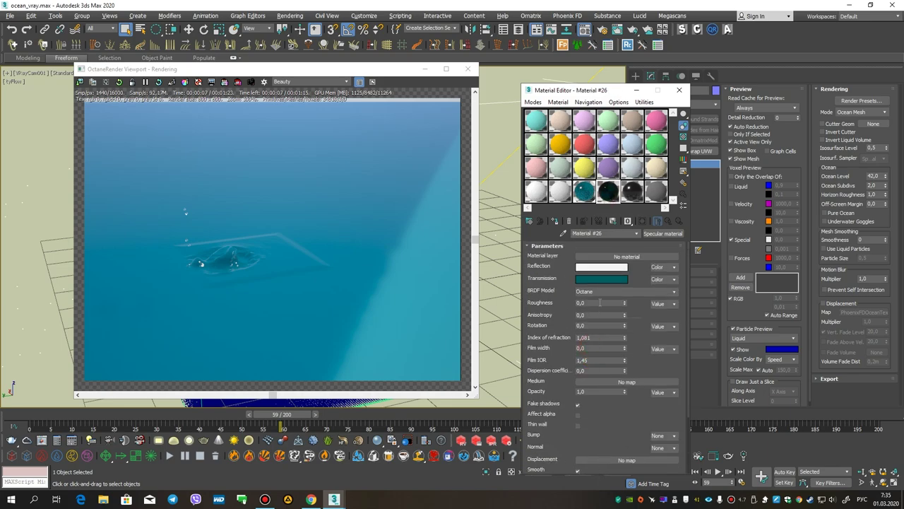
click(583, 191)
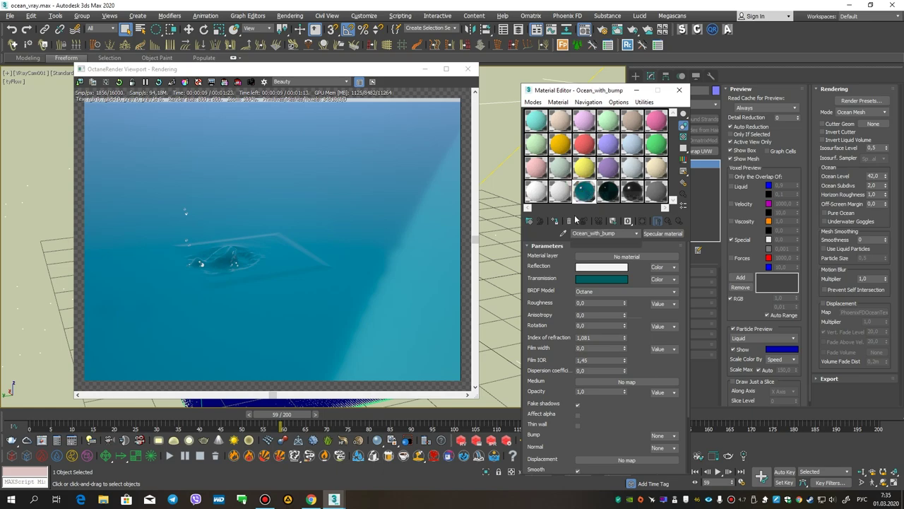
click(674, 280)
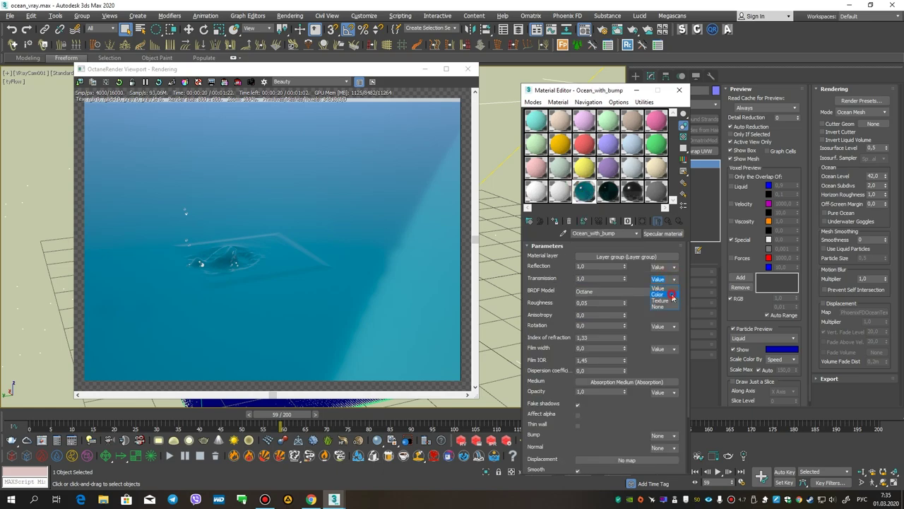
click(671, 294)
click(639, 295)
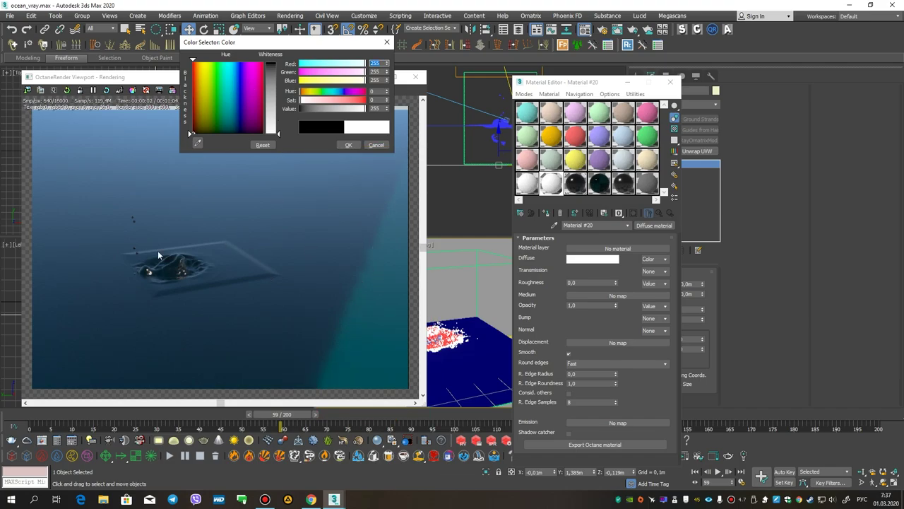
Make Material #20's diffuse colour black and close the Material Editor.
drag(279, 133, 277, 63)
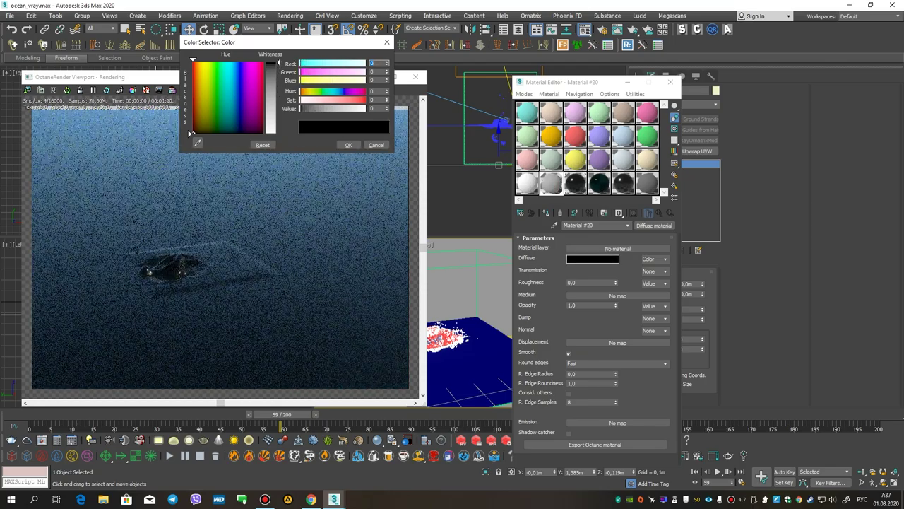
click(346, 147)
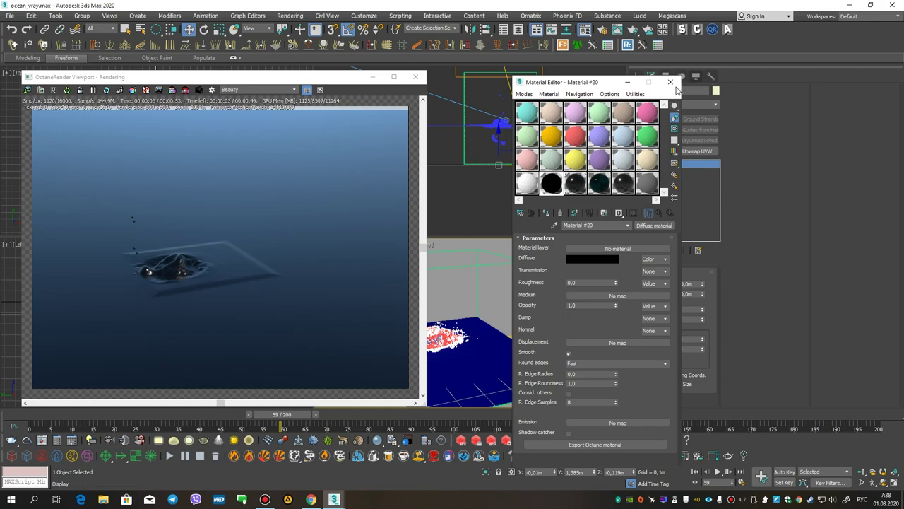
click(670, 83)
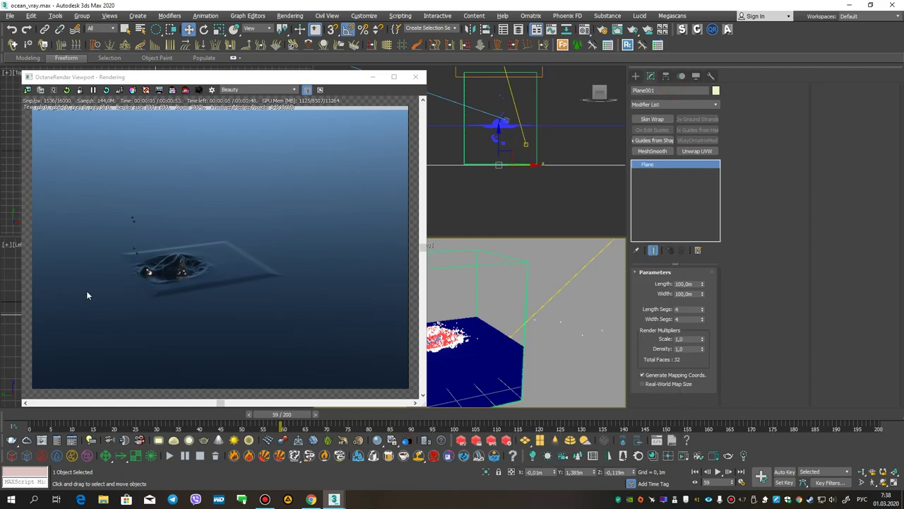
Select PhoenixFDLiquid001 and lower its Ocean Level from 42 to 41.
mouse_move(122, 257)
mouse_down()
mouse_move(147, 287)
mouse_move(251, 294)
mouse_up()
drag(136, 262, 228, 253)
key(Escape)
click(524, 286)
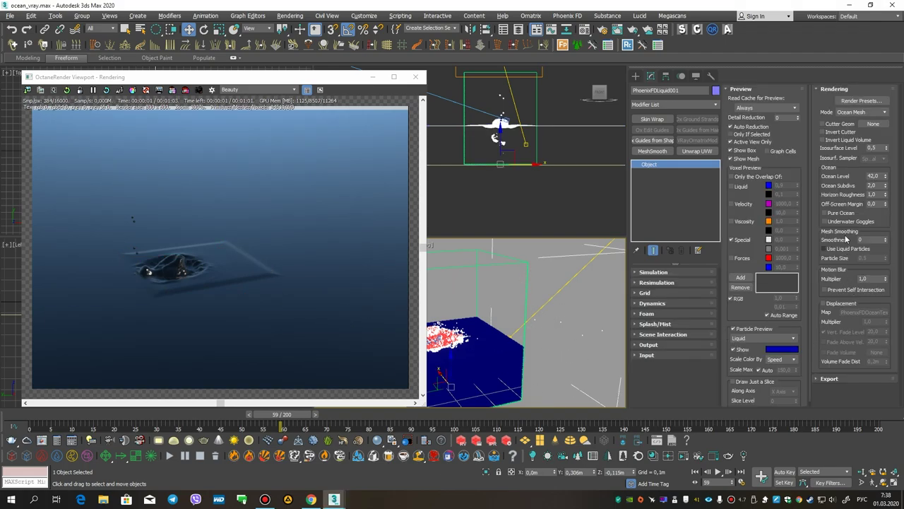
click(885, 178)
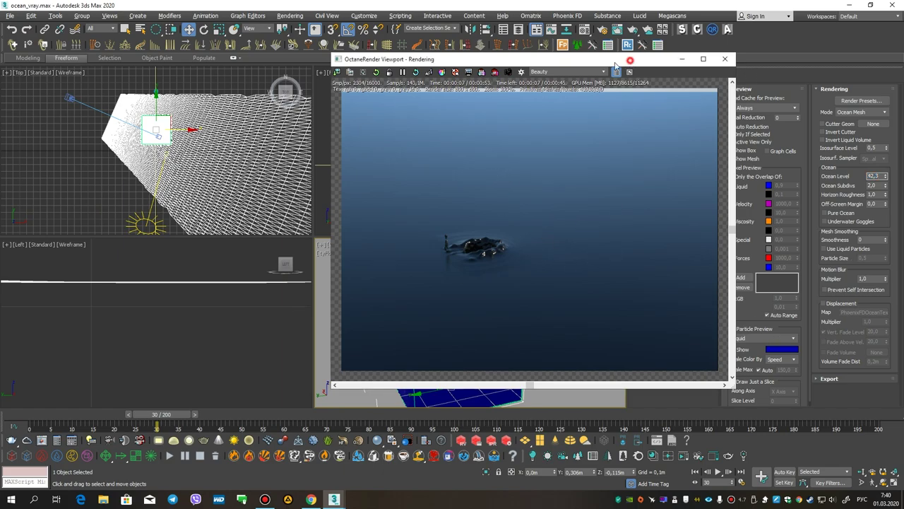
Turn on PhoenixFDLiquid001 ocean displacement to preview waves in the Octane render.
drag(362, 59, 198, 65)
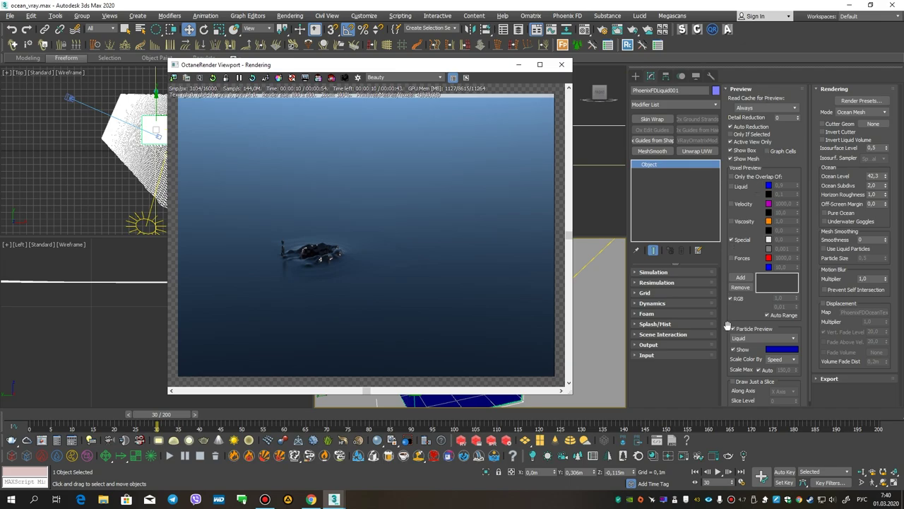
click(823, 303)
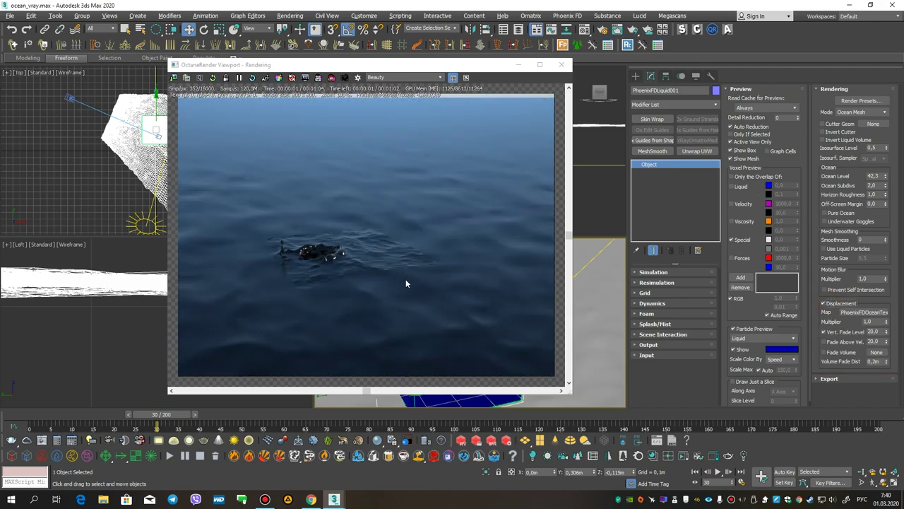
mouse_move(266, 248)
mouse_down()
mouse_move(309, 293)
mouse_move(440, 262)
mouse_move(373, 231)
mouse_move(279, 247)
mouse_move(339, 240)
mouse_move(283, 272)
mouse_move(389, 269)
mouse_move(386, 290)
mouse_up()
mouse_move(496, 109)
mouse_down()
mouse_move(347, 202)
mouse_move(477, 251)
mouse_move(395, 337)
mouse_move(181, 257)
mouse_move(212, 132)
mouse_move(347, 199)
mouse_up()
key(Escape)
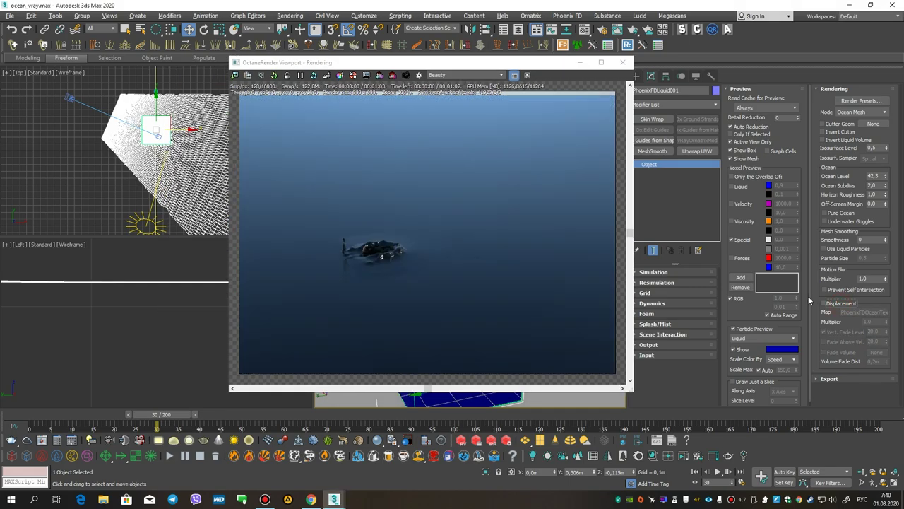
drag(472, 63, 308, 69)
key(m)
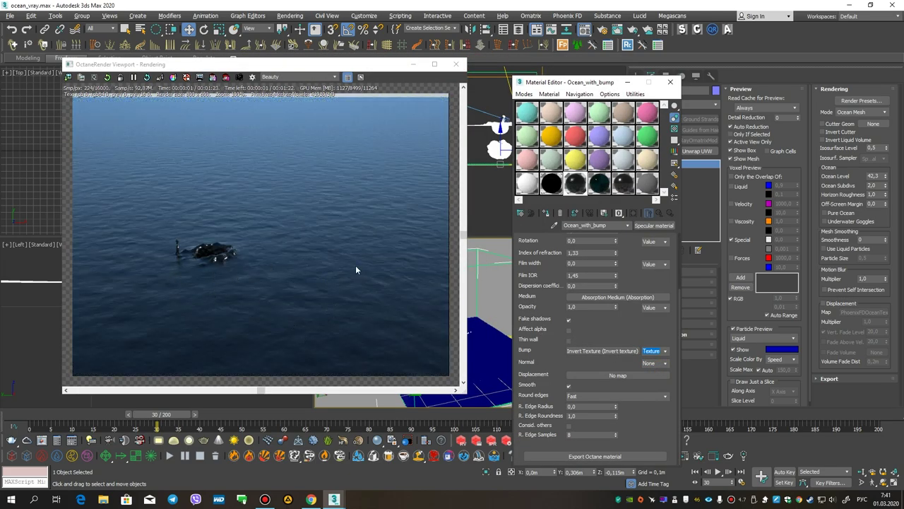
Inspect the Turbulence Texture inside the ocean bump's Invert Texture.
click(602, 350)
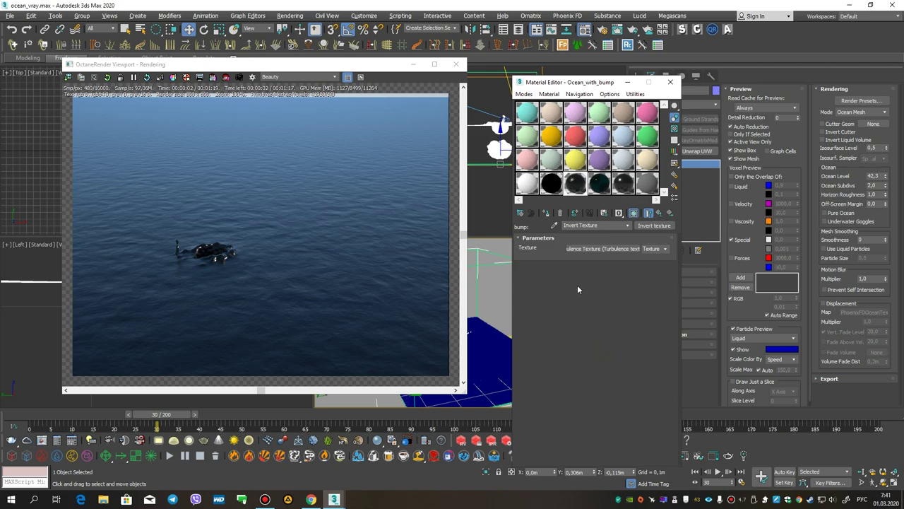
click(592, 249)
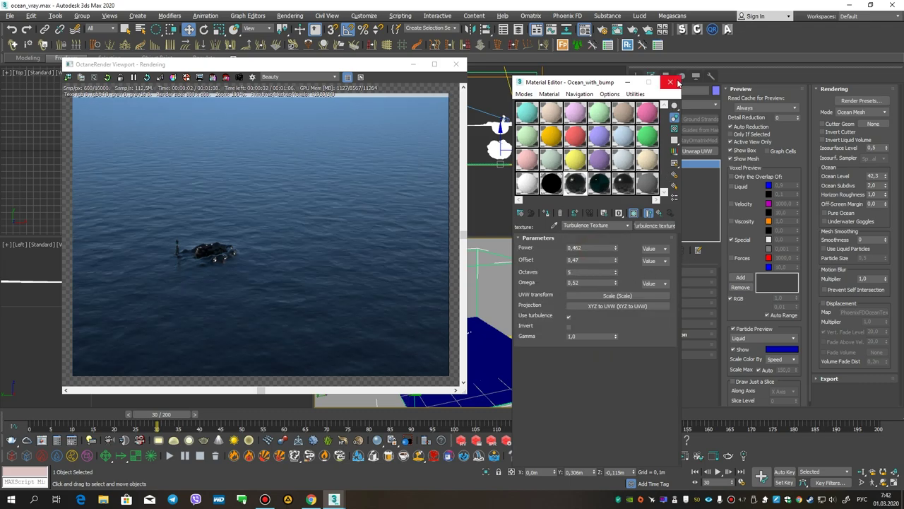
click(671, 82)
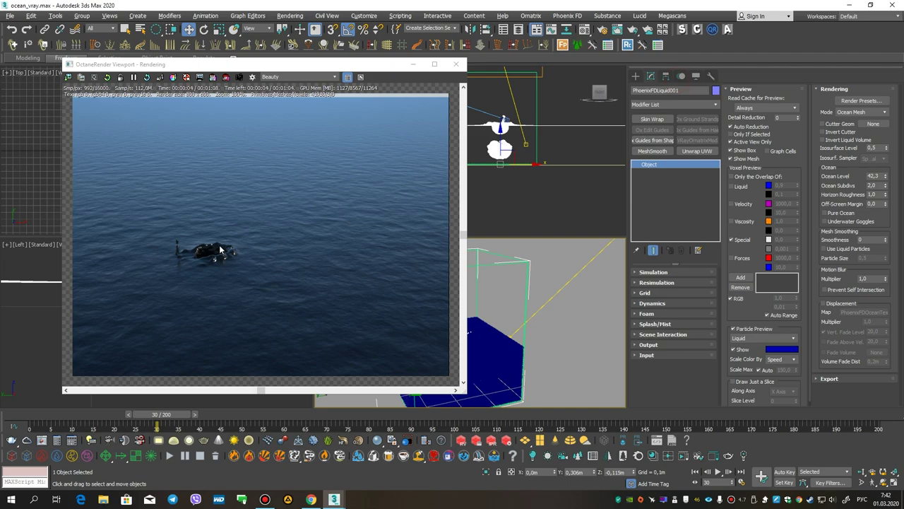
Capture the Octane render region as a clip2net screenshot.
drag(247, 64, 412, 43)
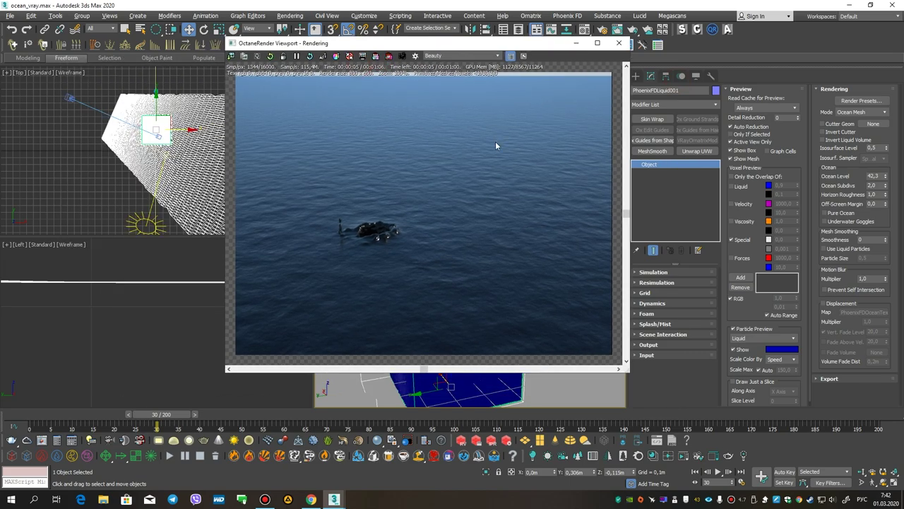
key(Print)
drag(238, 73, 610, 364)
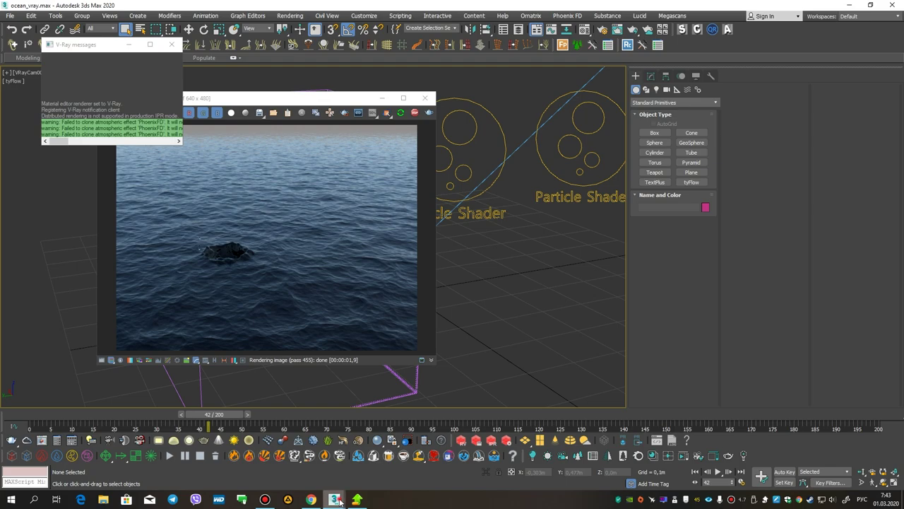
Position the clip2net Octane screenshot next to the V-Ray frame buffer render.
mouse_move(334, 499)
click(316, 432)
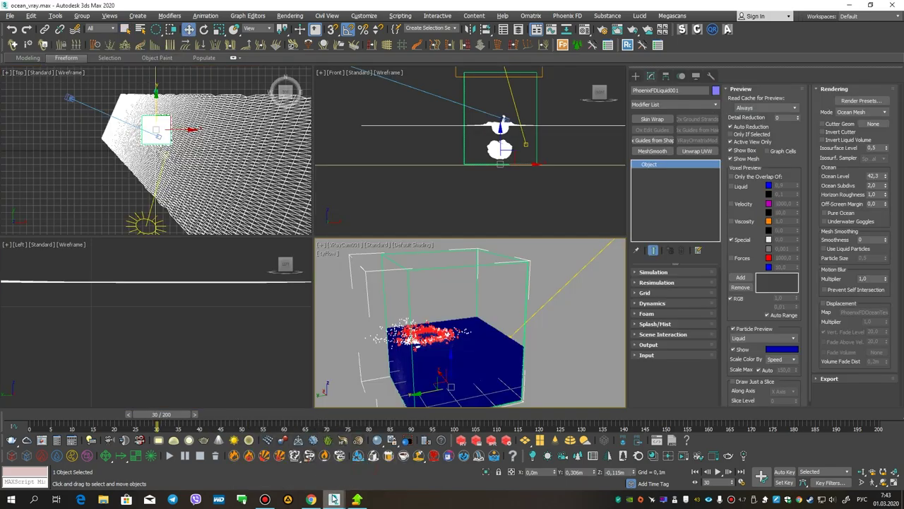
click(334, 499)
drag(768, 77, 800, 73)
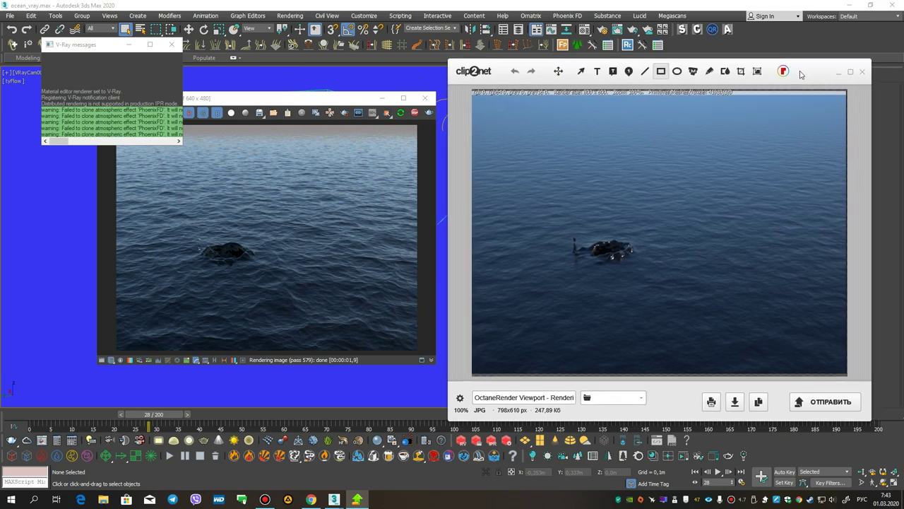
drag(799, 74, 791, 72)
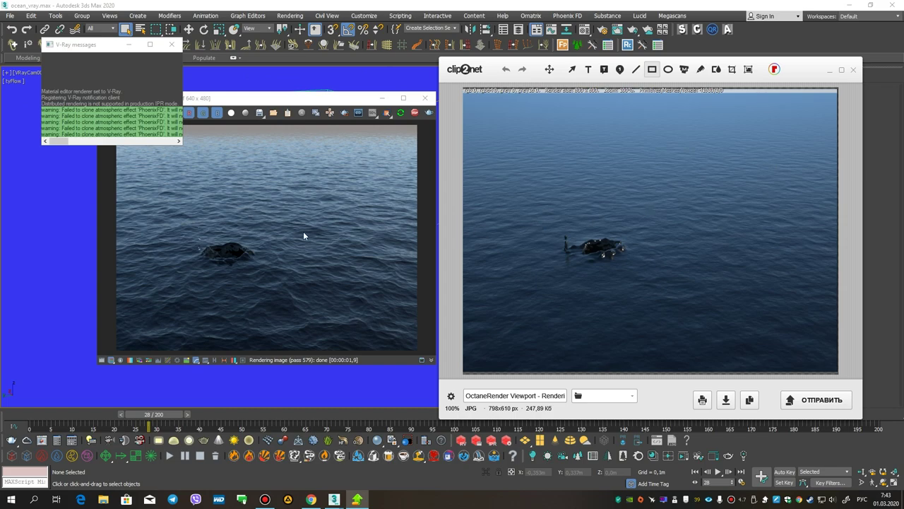
scroll(281, 204, down, 2)
scroll(279, 206, up, 2)
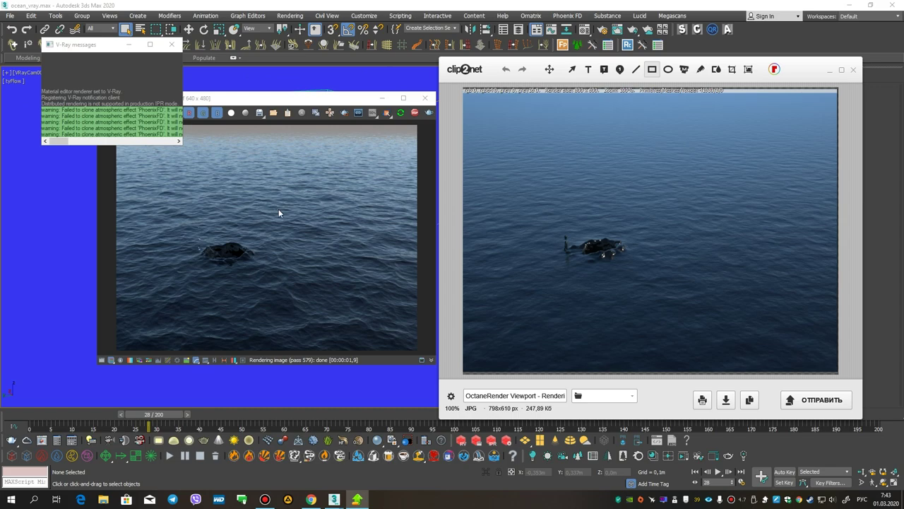
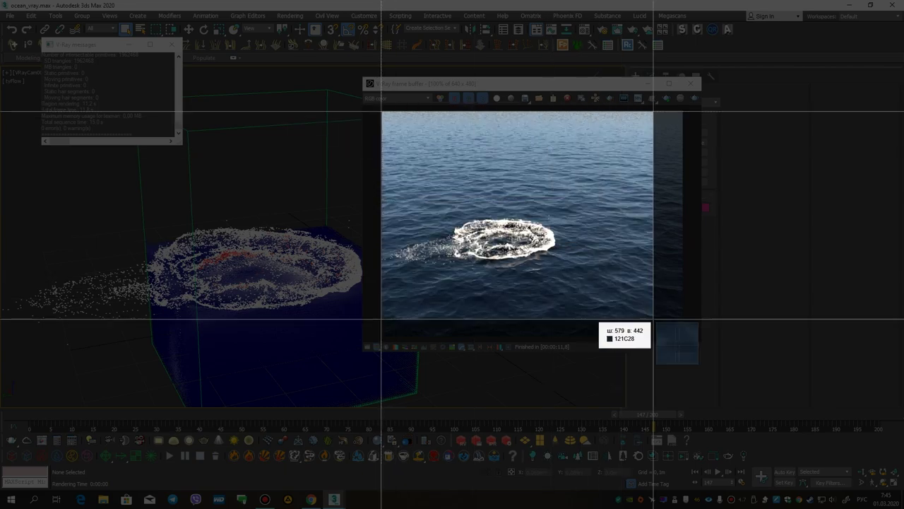
Capture the V-Ray splash render, then maximize the Phoenix camera view and show the Modifier List.
drag(653, 319, 682, 337)
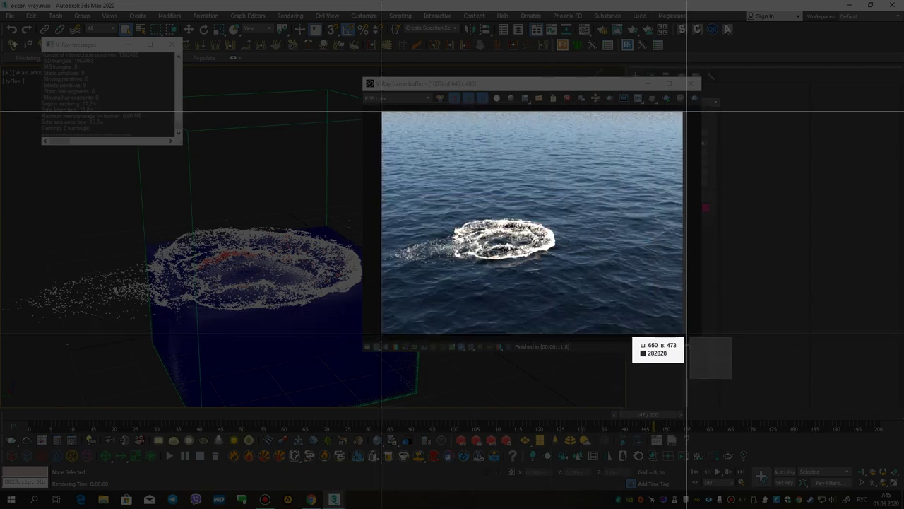
drag(682, 337, 681, 338)
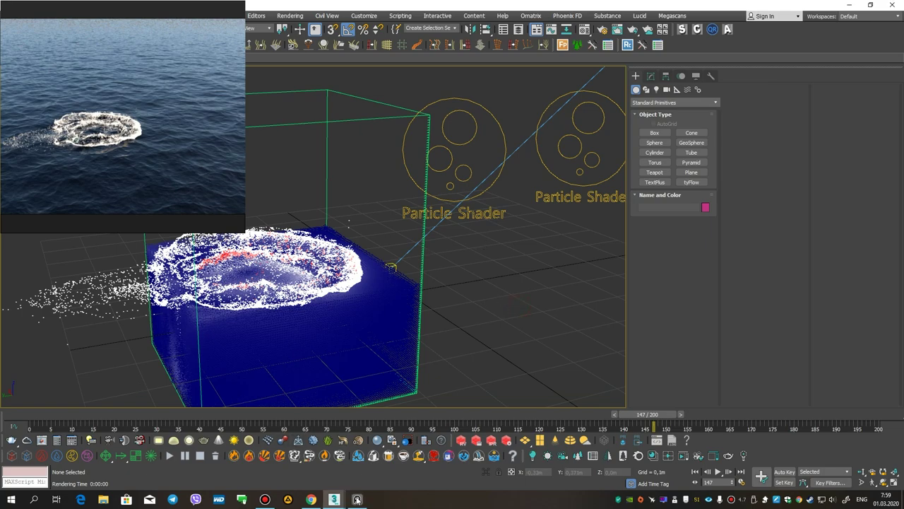
mouse_move(334, 499)
click(379, 474)
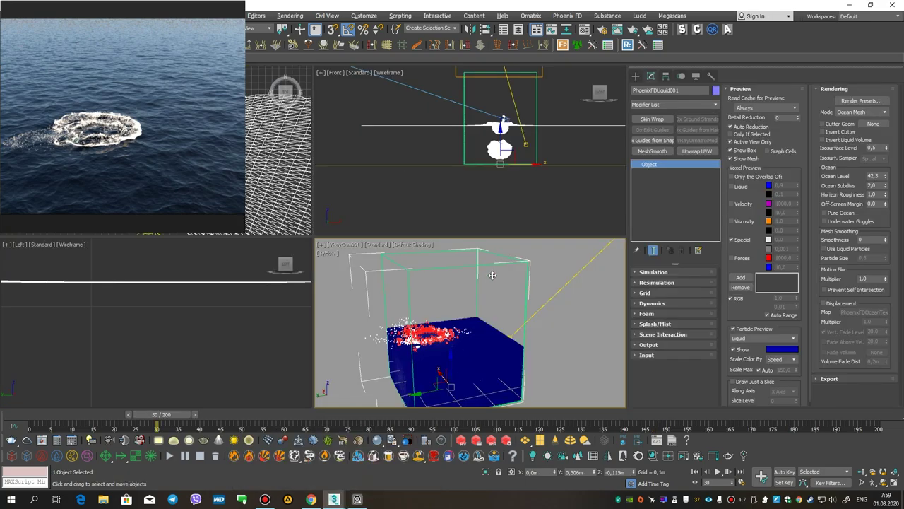
key(alt+w)
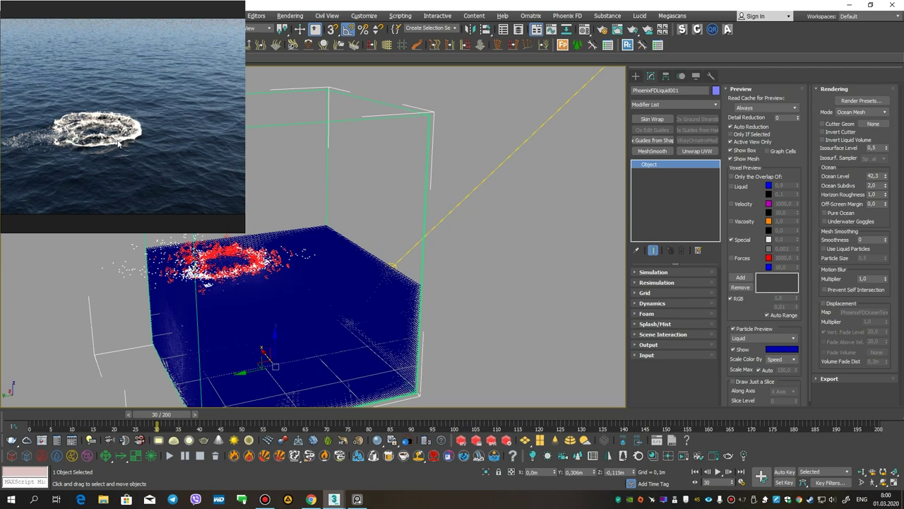
click(675, 104)
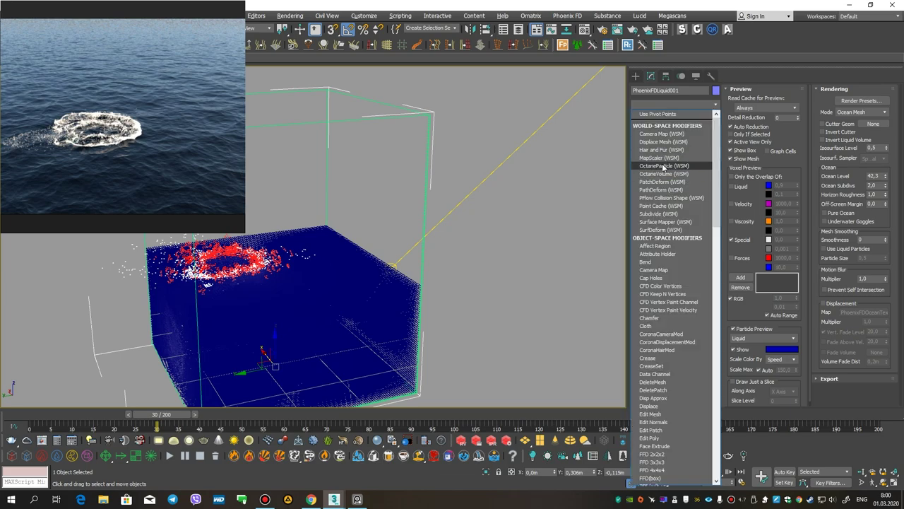
Add two OctaneParticle modifiers, one set to the Foam group and one to Splashes.
click(660, 166)
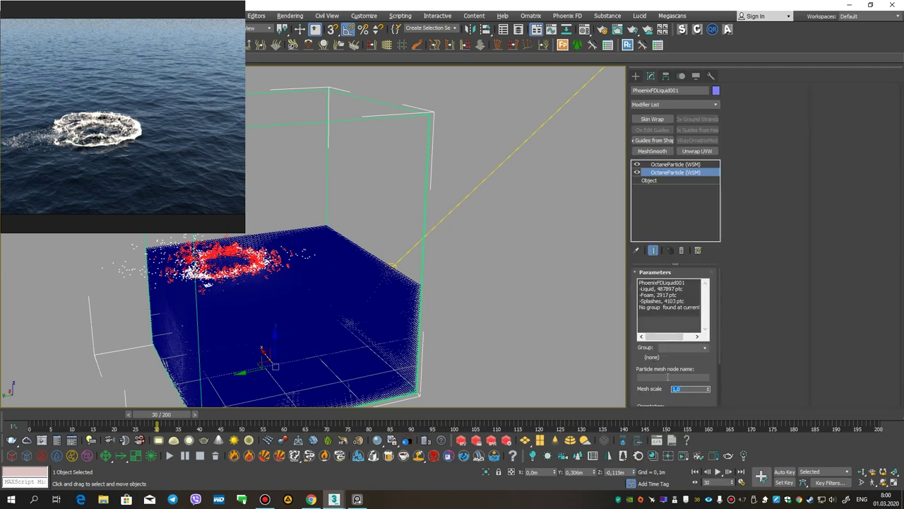
click(707, 350)
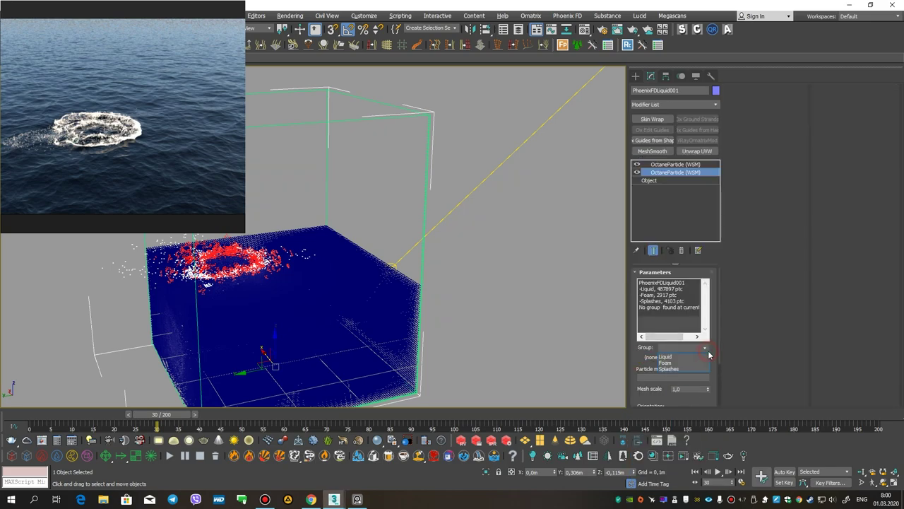
click(697, 363)
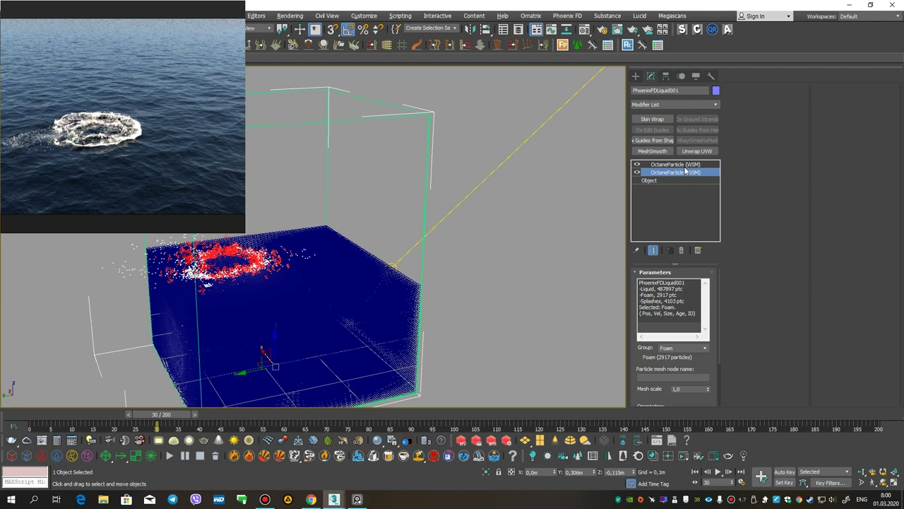
click(681, 164)
click(704, 347)
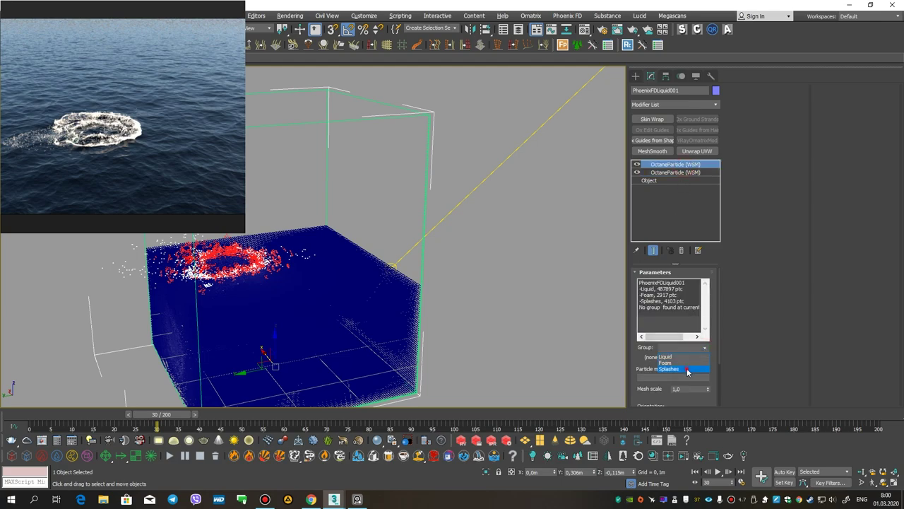
click(687, 368)
Set the particle mesh node names to 'foam' and 'splashes', and draw a sphere beside the liquid.
click(676, 172)
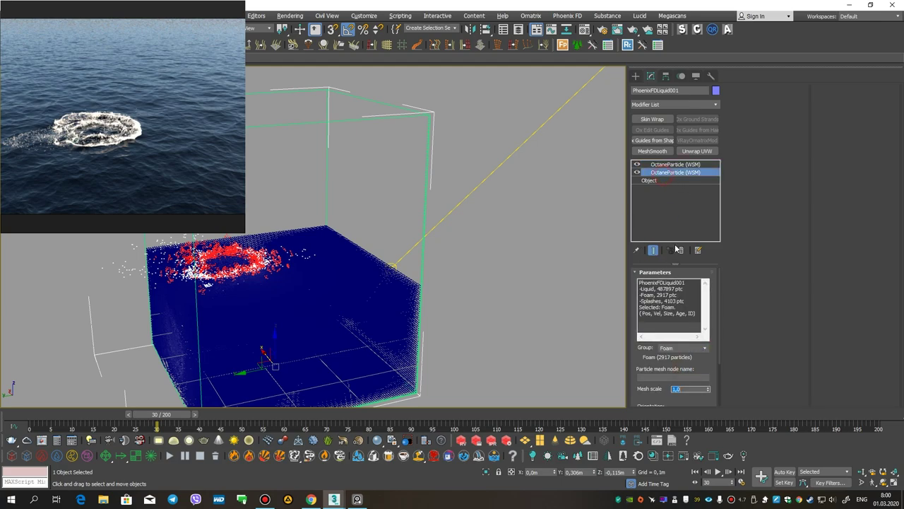
scroll(650, 366, down, 1)
scroll(649, 346, down, 2)
scroll(646, 325, down, 1)
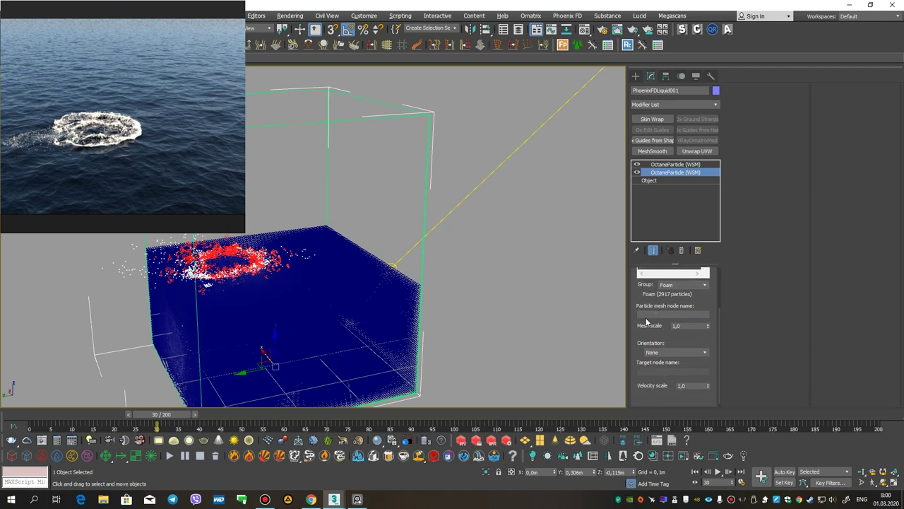
click(679, 315)
scroll(646, 325, up, 2)
scroll(667, 329, down, 1)
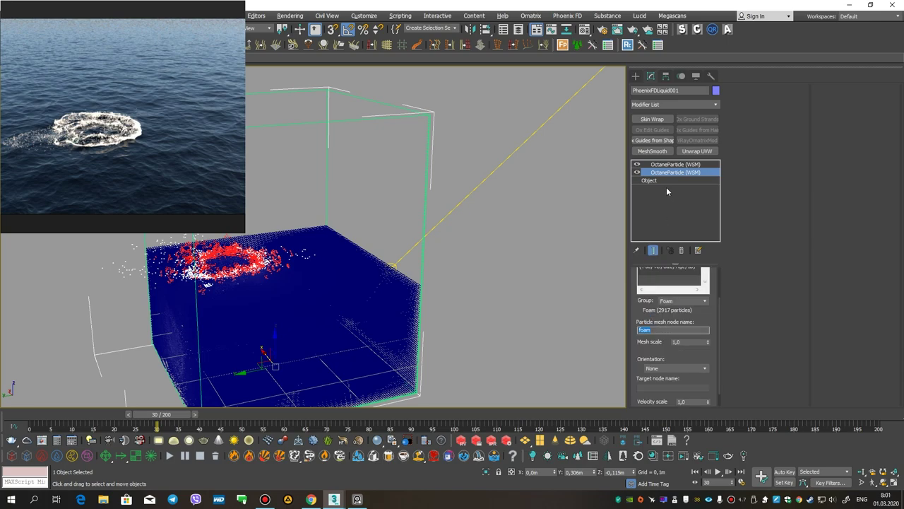
click(667, 163)
click(660, 330)
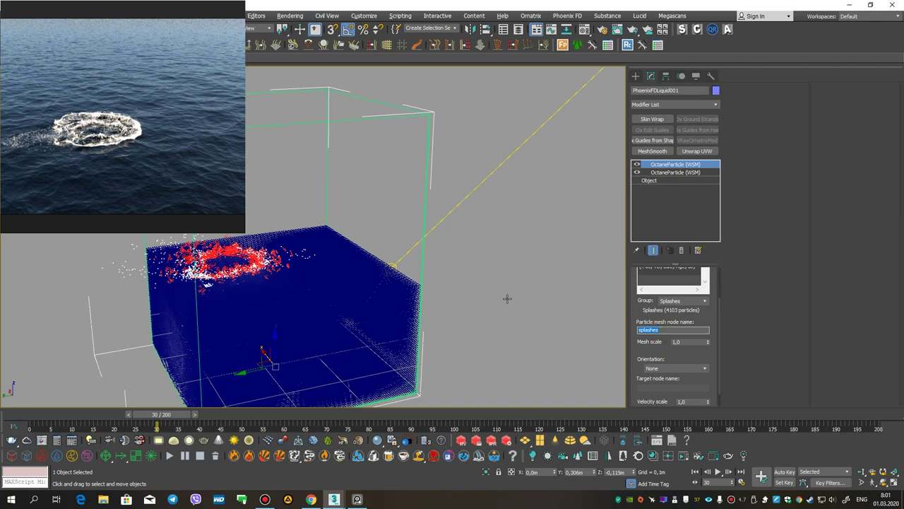
key(s)
drag(479, 318, 558, 297)
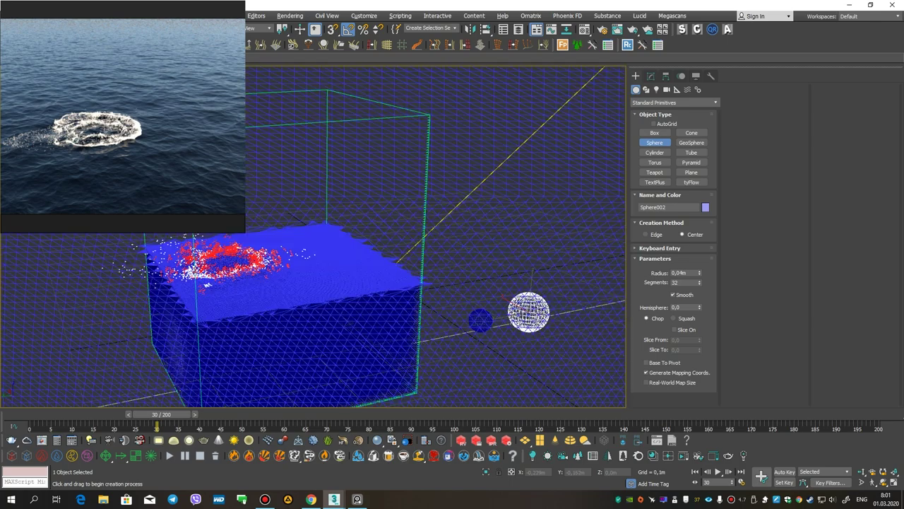
Name the two new spheres 'foam' and 'splashes'.
right_click(475, 360)
click(480, 320)
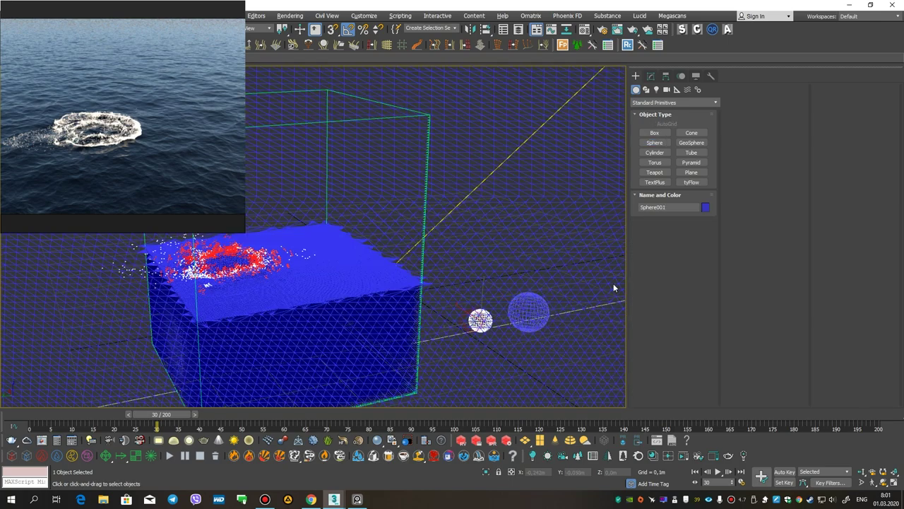
click(681, 205)
text(foam)
click(528, 312)
click(678, 206)
text(splashes)
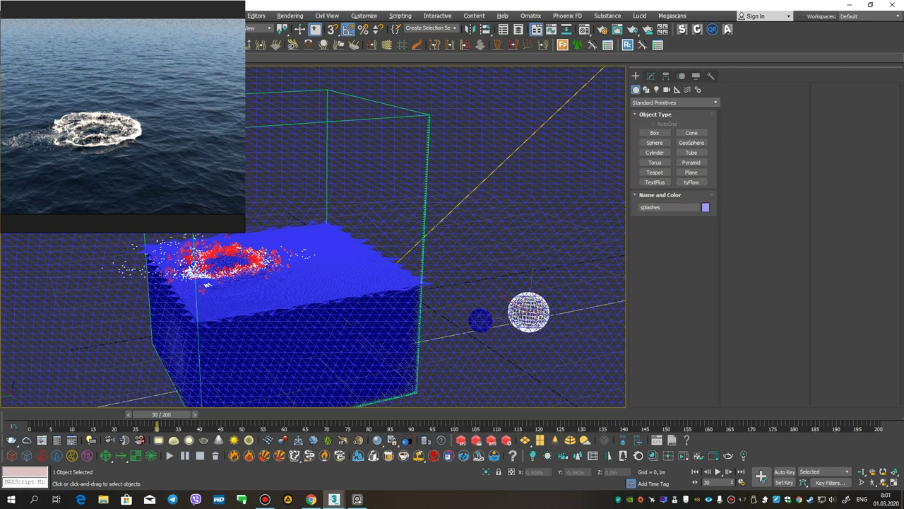
Assign a new material to the sphere and give it a dark green diffuse colour.
click(480, 320)
key(m)
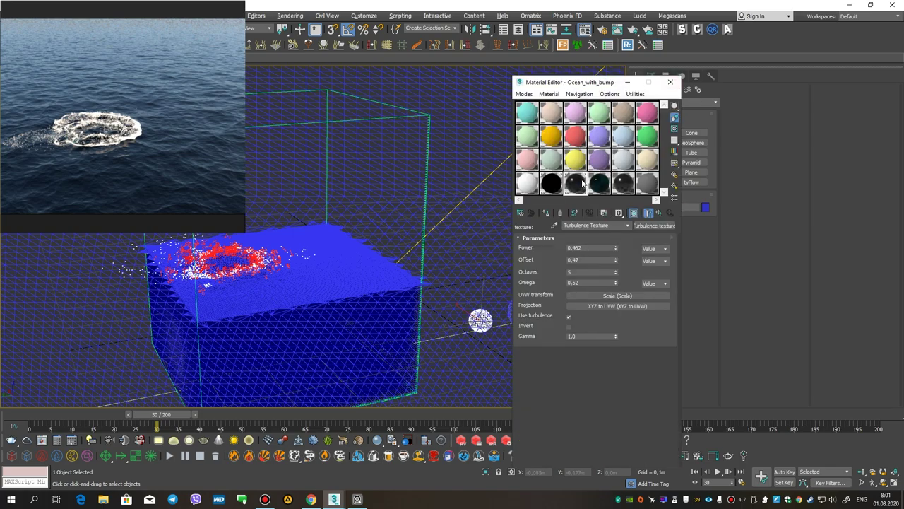
click(552, 115)
click(545, 213)
text(fo)
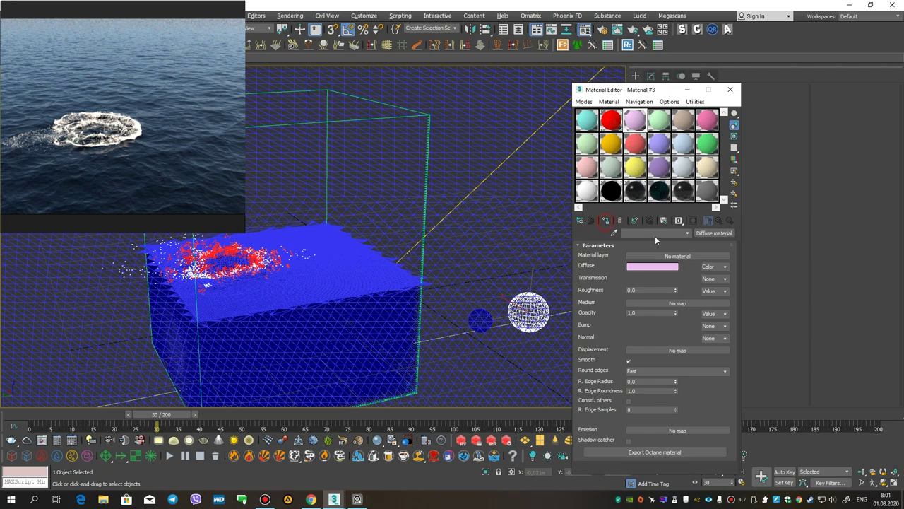
click(652, 266)
drag(313, 72, 326, 79)
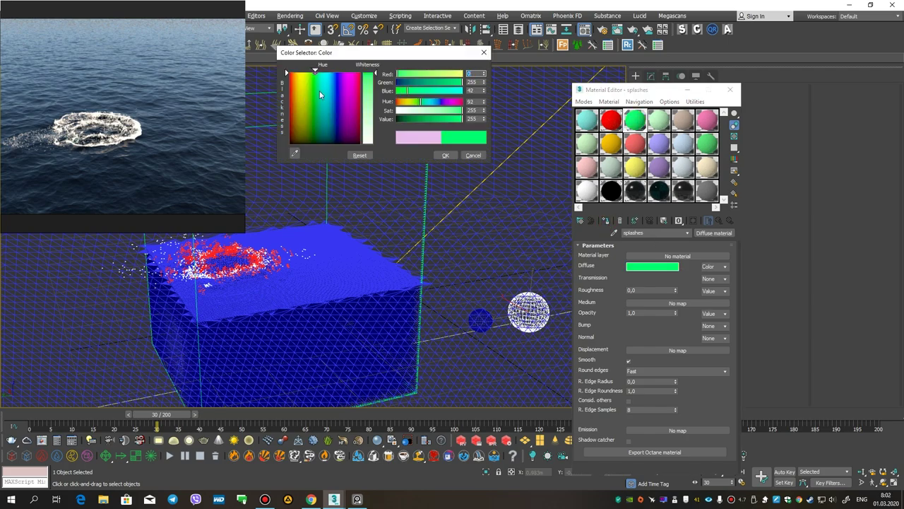
drag(483, 81, 482, 169)
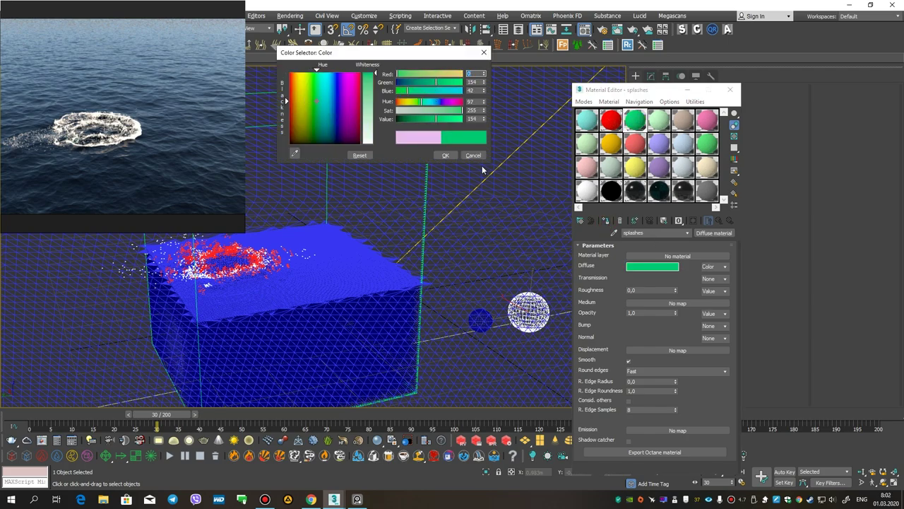
click(452, 155)
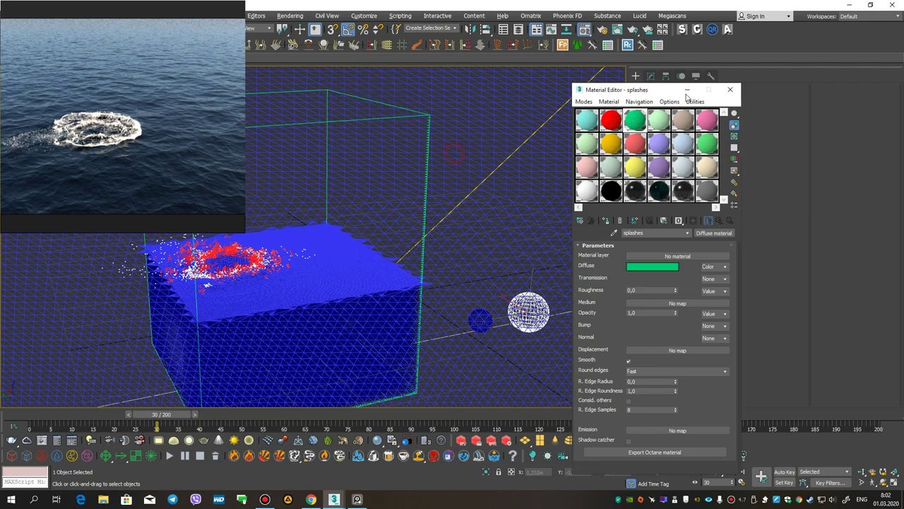
click(731, 90)
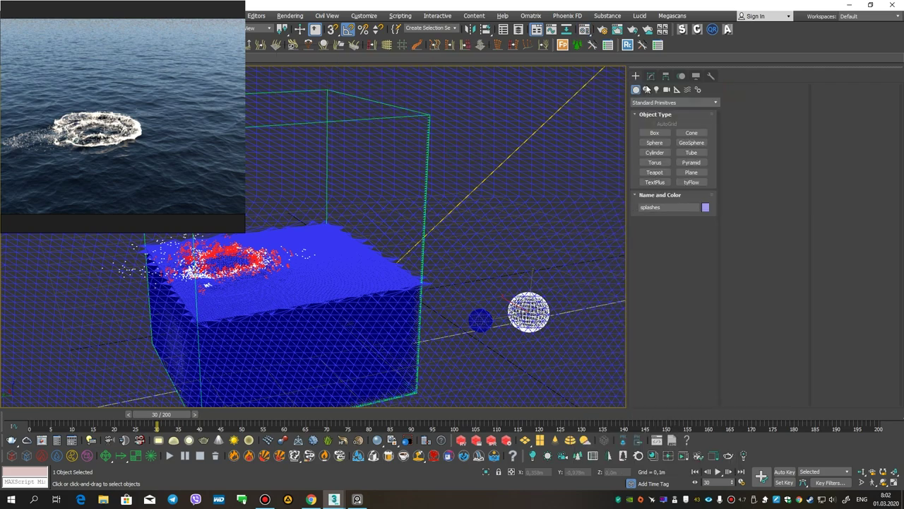
Set the radius of both the splashes and foam spheres to 0,01m.
click(651, 76)
click(690, 286)
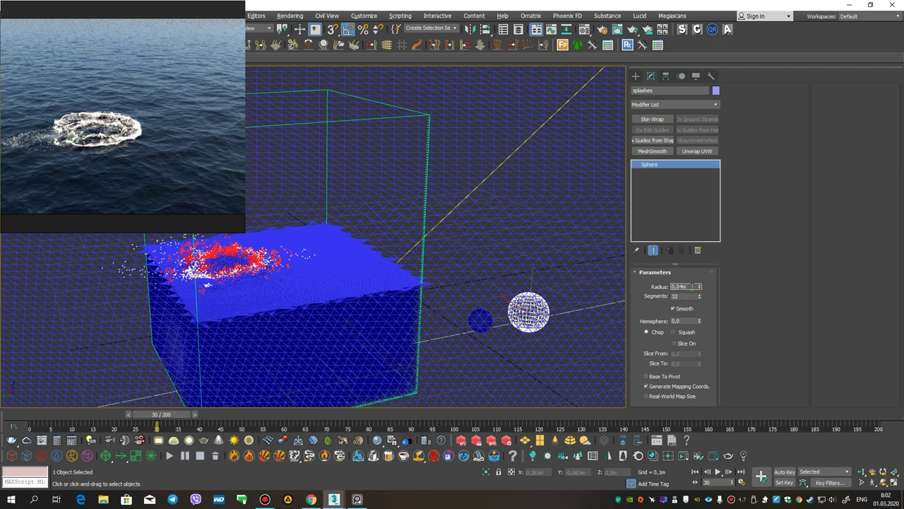
text(1)
key(Return)
click(478, 319)
click(692, 286)
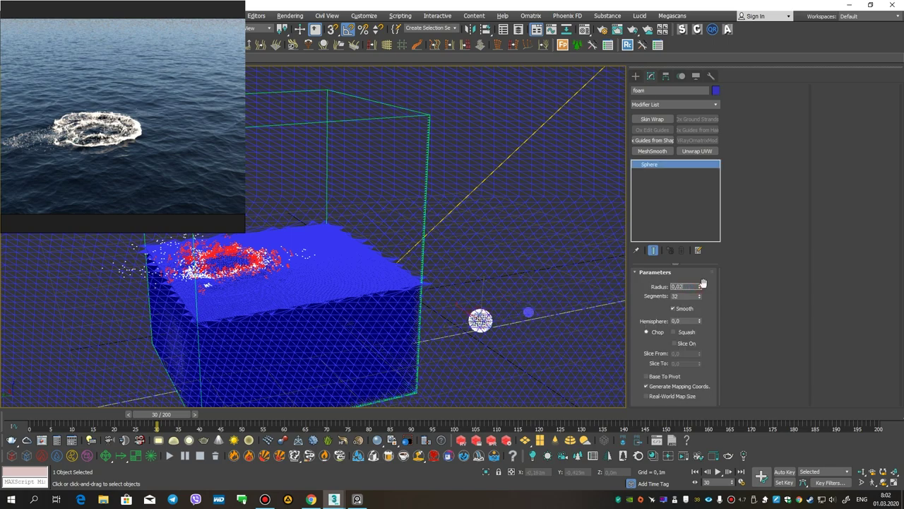
text(1)
key(Return)
Select the Phoenix liquid and disable its top OctaneParticle modifier.
click(635, 76)
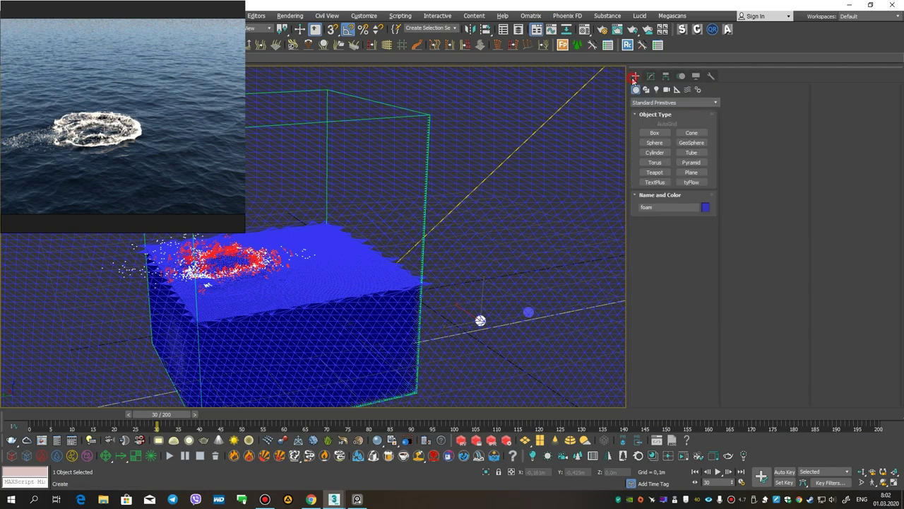
click(420, 279)
click(650, 76)
click(637, 164)
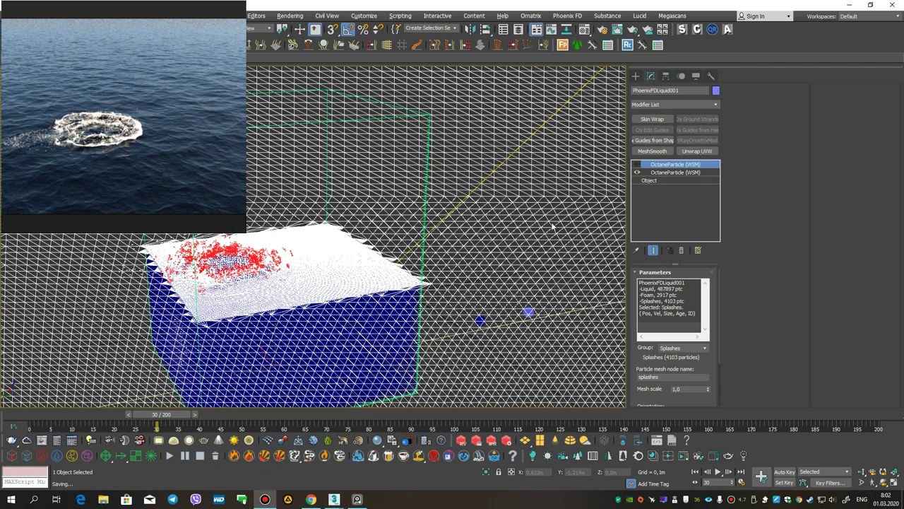
Save the scene, move the Octane render window aside, and edit the liquid's foam particle size.
key(ctrl+s)
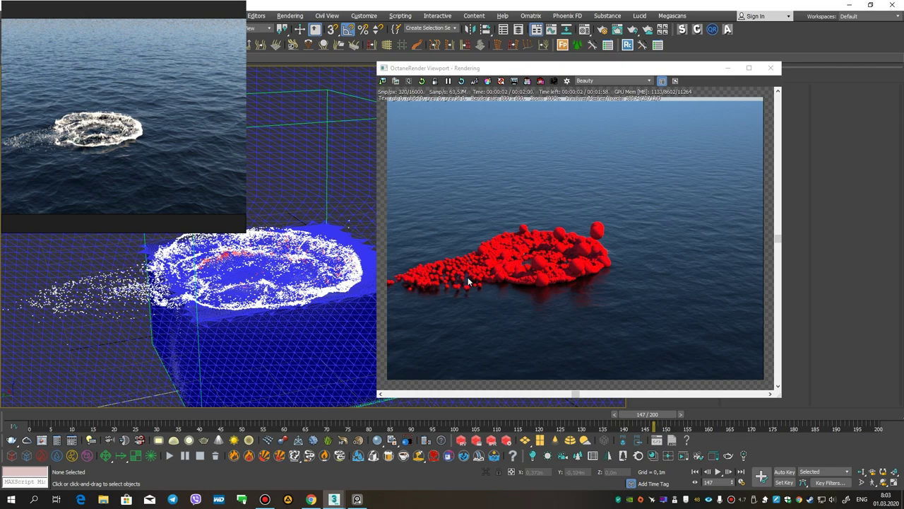
mouse_move(549, 73)
mouse_down()
mouse_move(518, 87)
mouse_move(541, 87)
mouse_up()
click(361, 498)
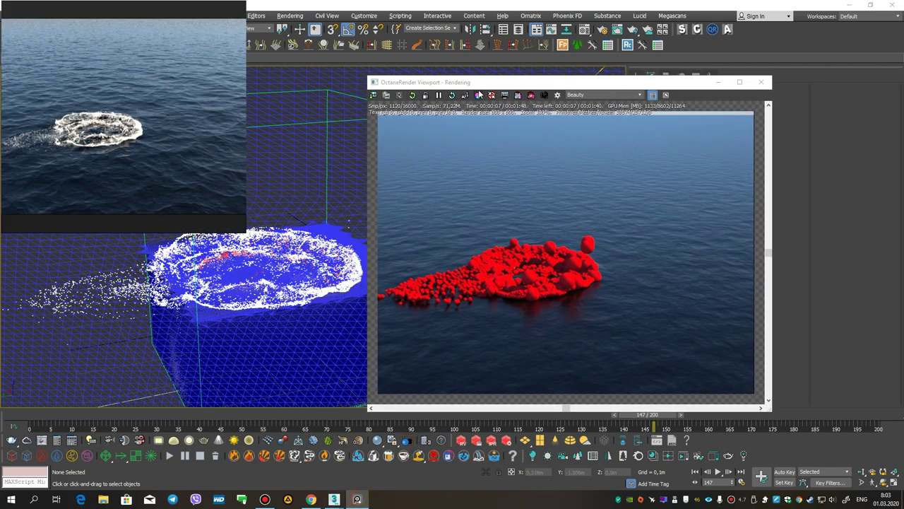
drag(477, 94, 503, 86)
click(339, 289)
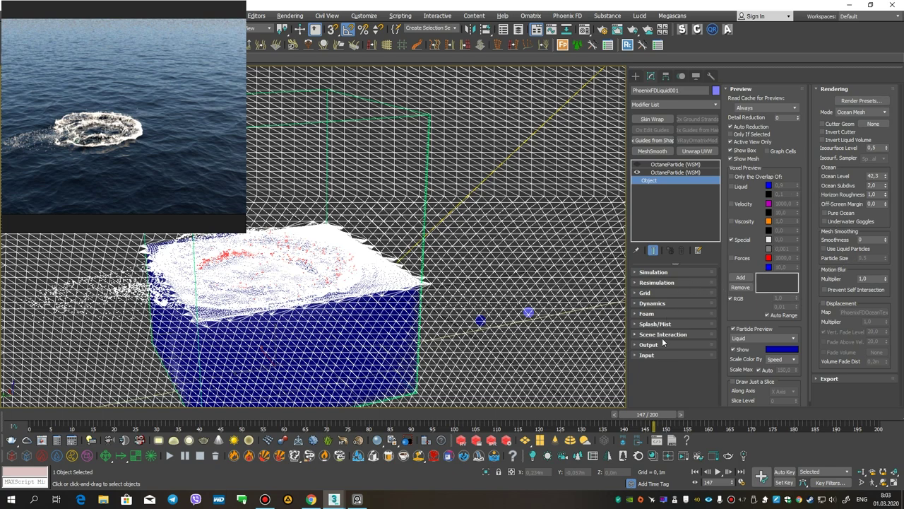
click(657, 318)
double_click(781, 188)
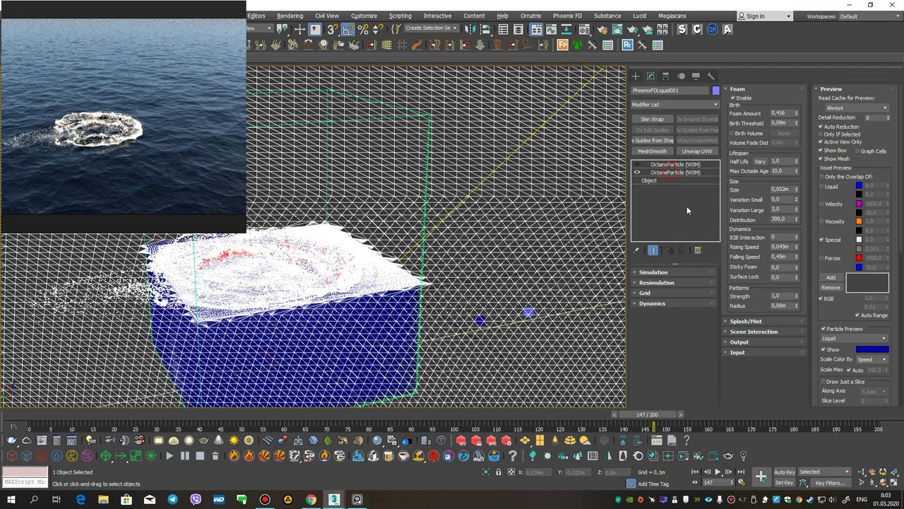
Launch the Octane interactive render from the foam sphere and zoom onto the foam ring.
click(516, 197)
right_click(516, 197)
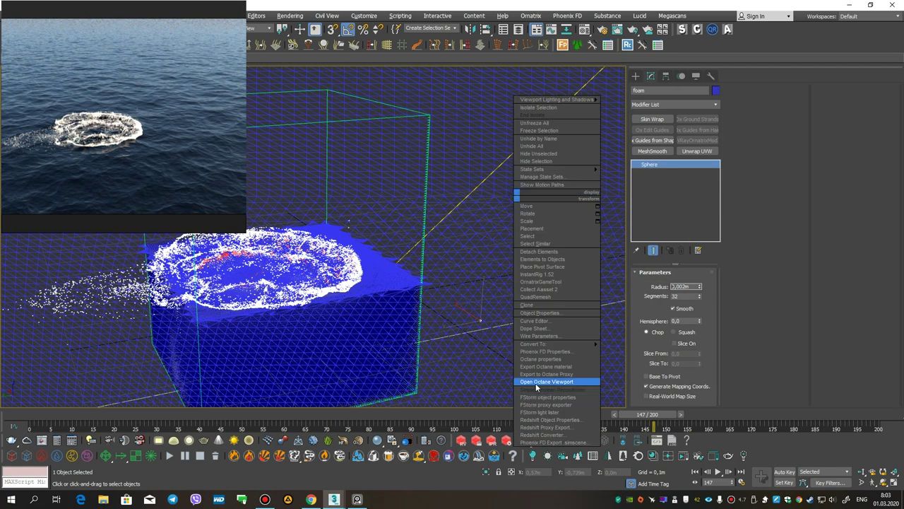
click(535, 382)
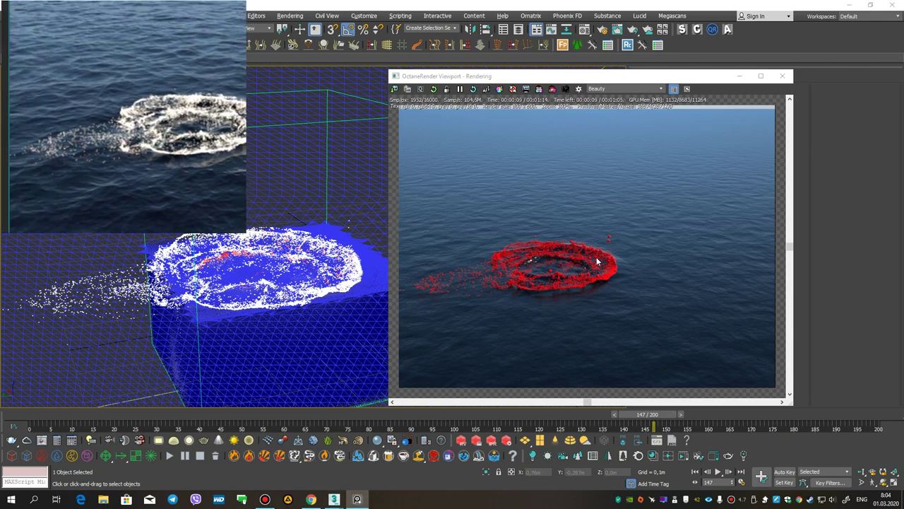
scroll(597, 261, up, 2)
mouse_move(545, 234)
mouse_down()
mouse_move(707, 181)
mouse_move(599, 198)
mouse_up()
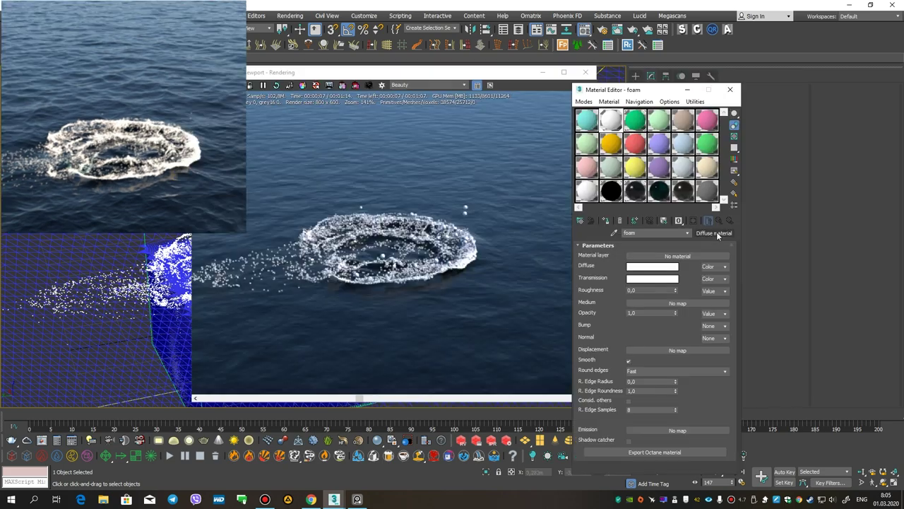
Change the foam material to an OctaneRender Specular material.
click(715, 233)
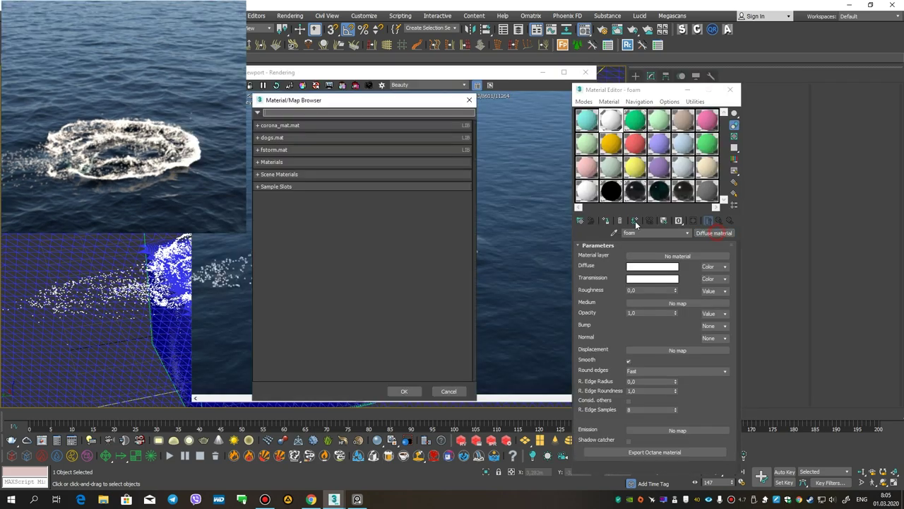
click(279, 163)
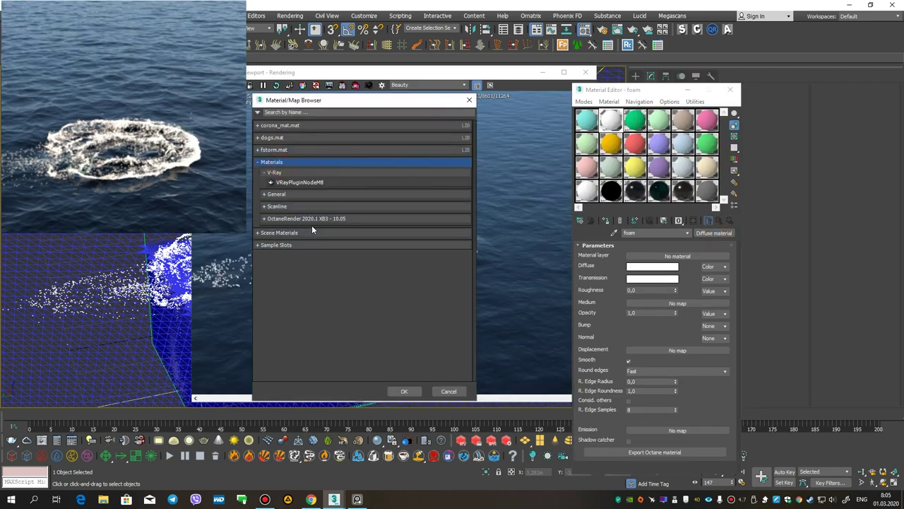
click(312, 219)
scroll(315, 313, down, 2)
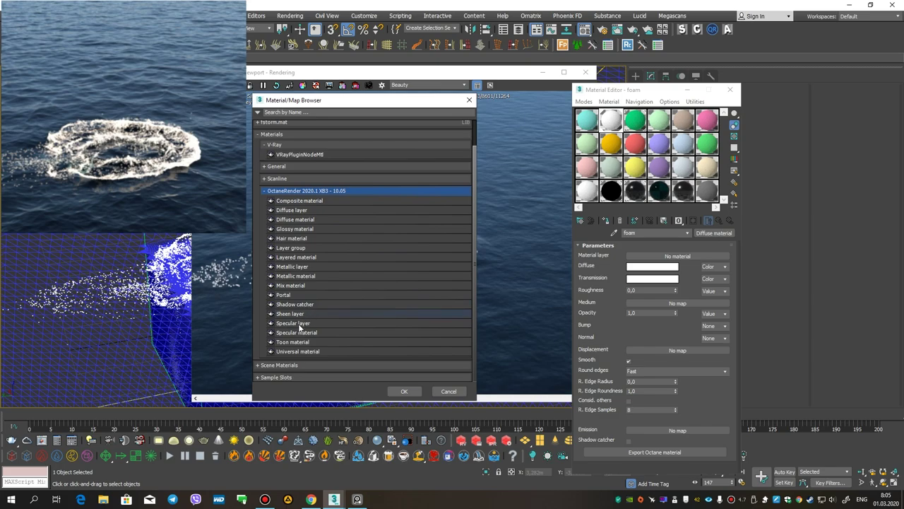
double_click(296, 332)
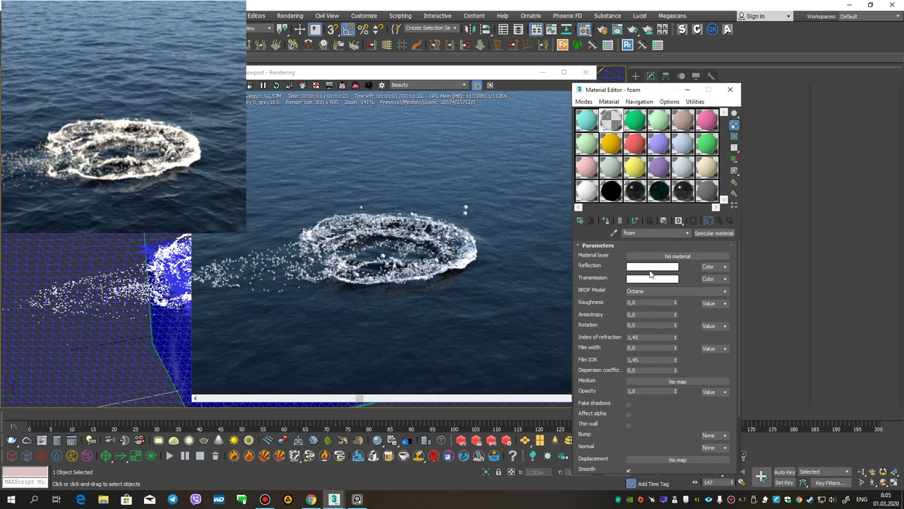
Give the foam a Volume medium and set its density to about 236.
scroll(663, 269, down, 3)
click(675, 305)
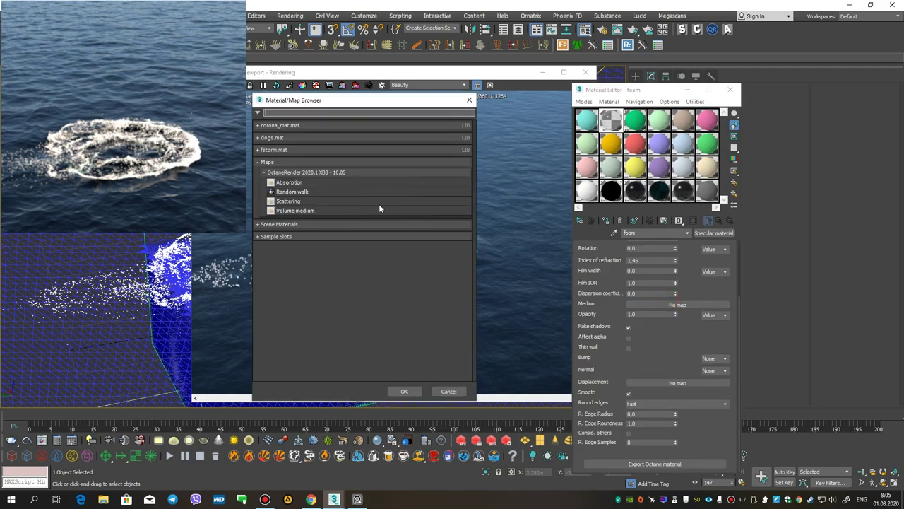
double_click(296, 210)
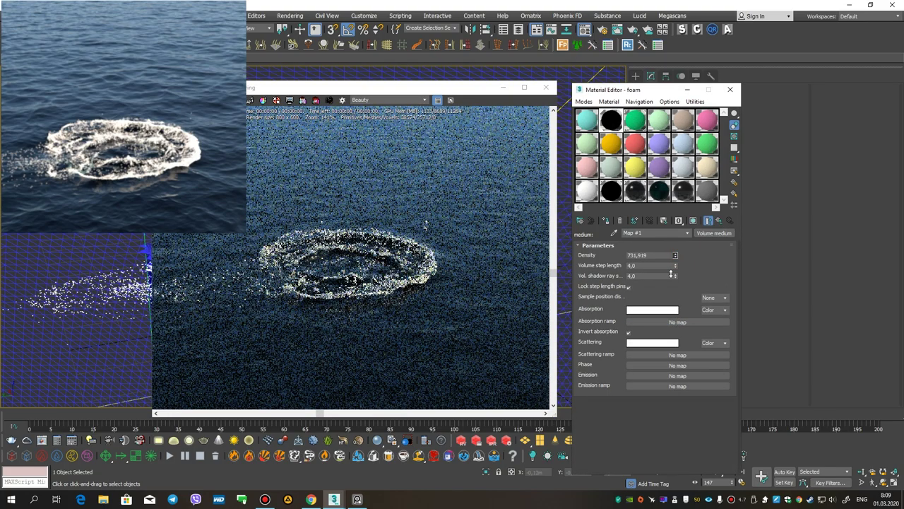
drag(672, 286, 683, 298)
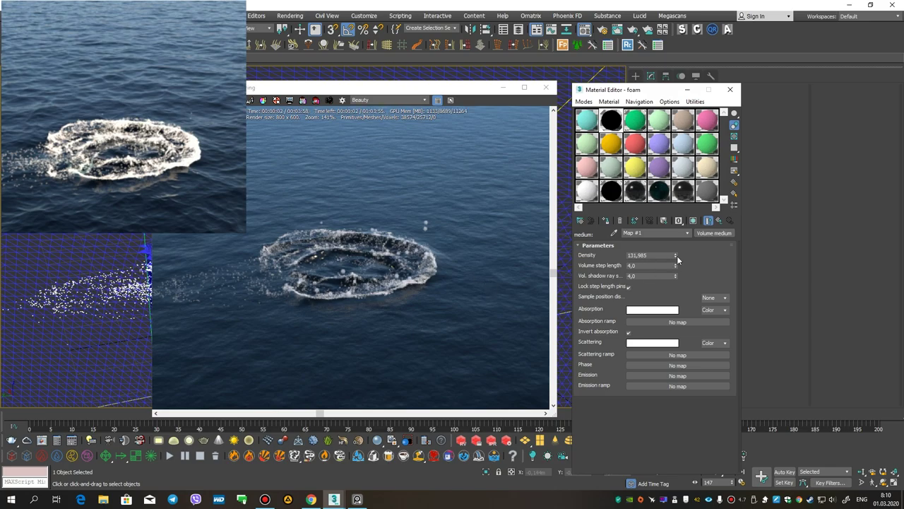
drag(675, 255, 675, 244)
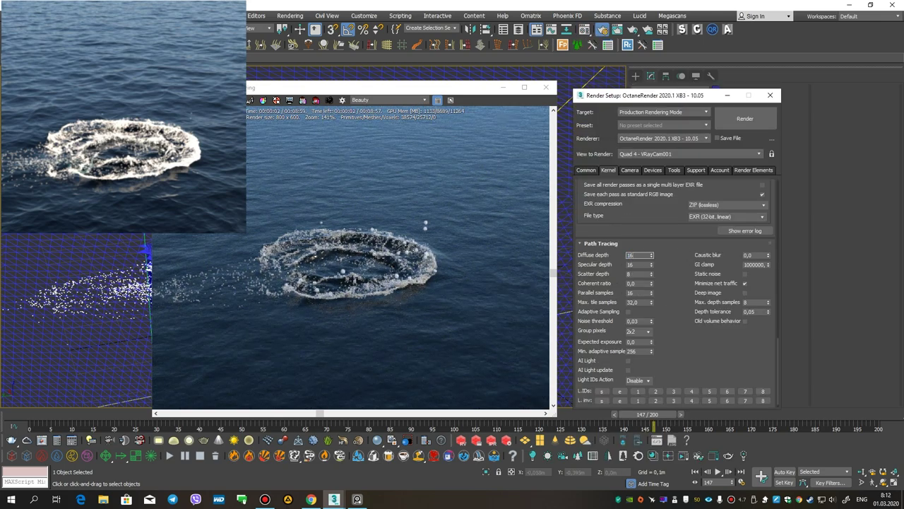
Enable adaptive sampling with 0,02 noise threshold and AI light update; set foam sphere segments to 8.
key(Return)
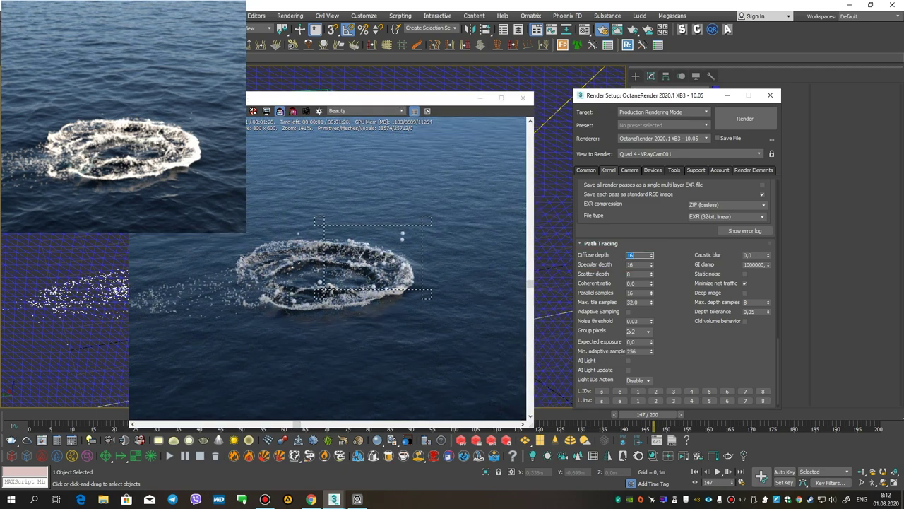
scroll(631, 300, down, 1)
click(628, 300)
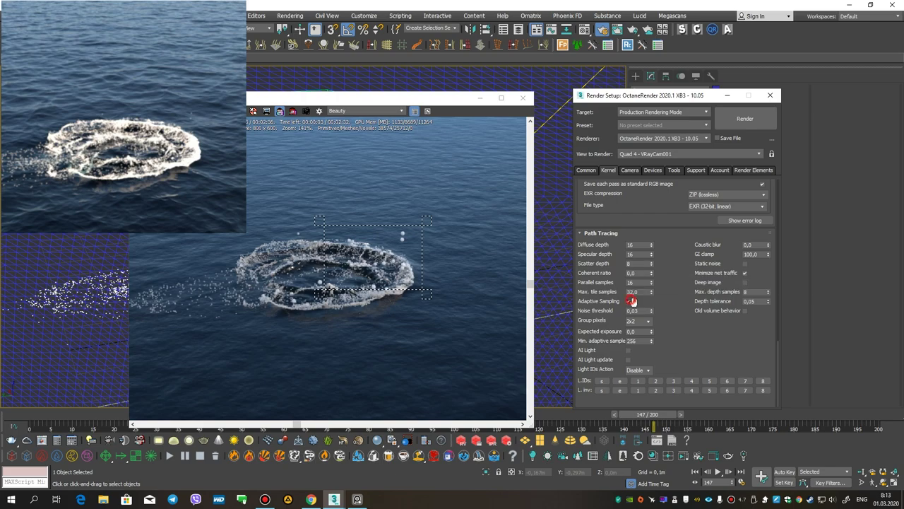
text(0,02)
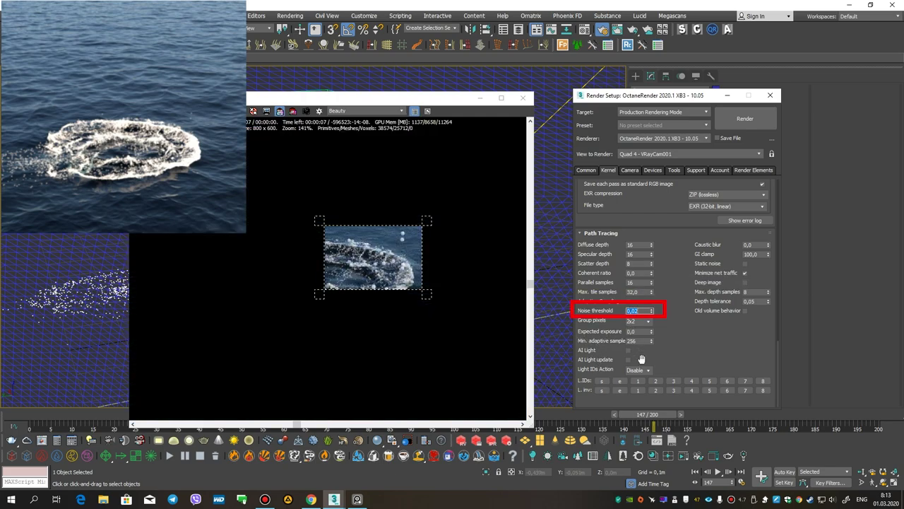
click(629, 351)
click(628, 360)
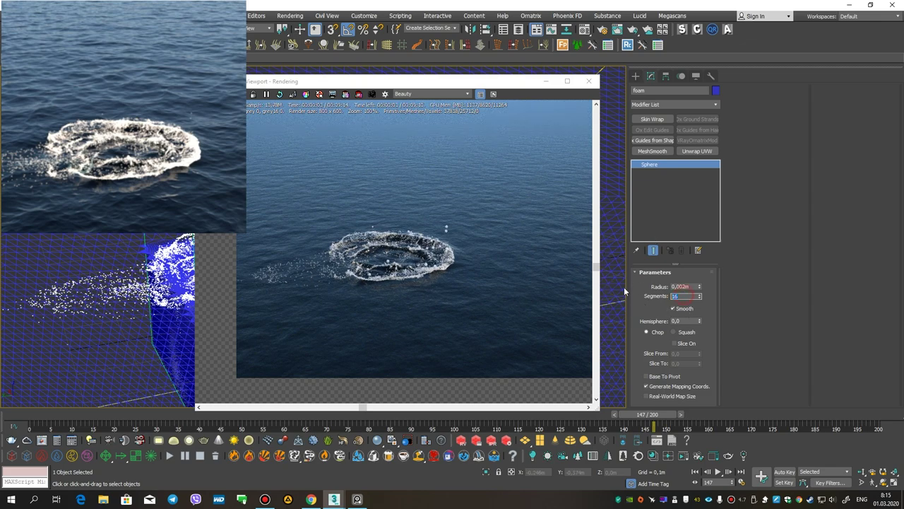
text(8)
key(Return)
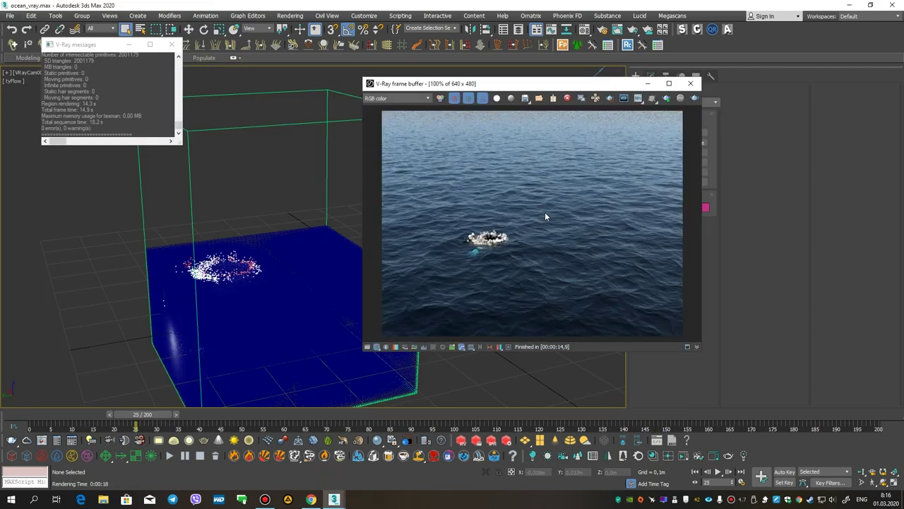
Screenshot the green-sphere Octane render, move the render window left, and bring up the Material Editor.
key(Print)
mouse_move(381, 111)
mouse_down()
mouse_move(590, 290)
mouse_move(683, 335)
mouse_up()
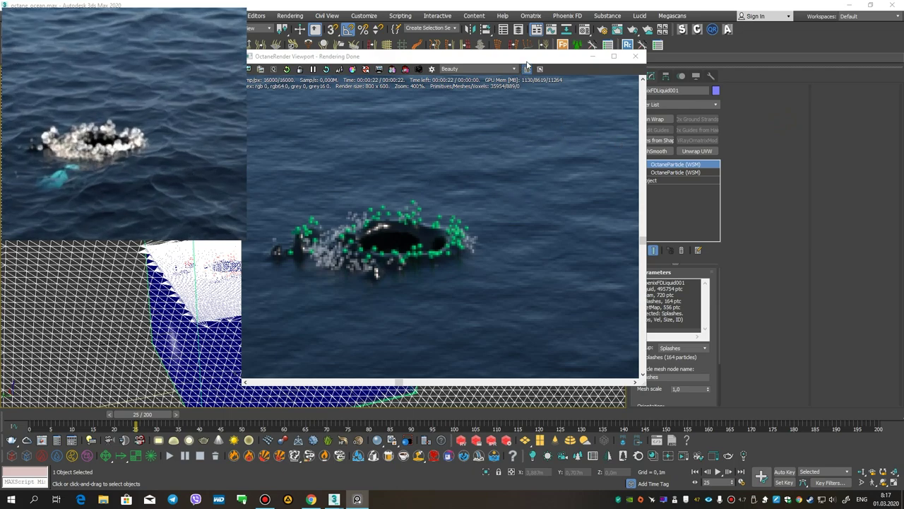
drag(526, 62, 497, 60)
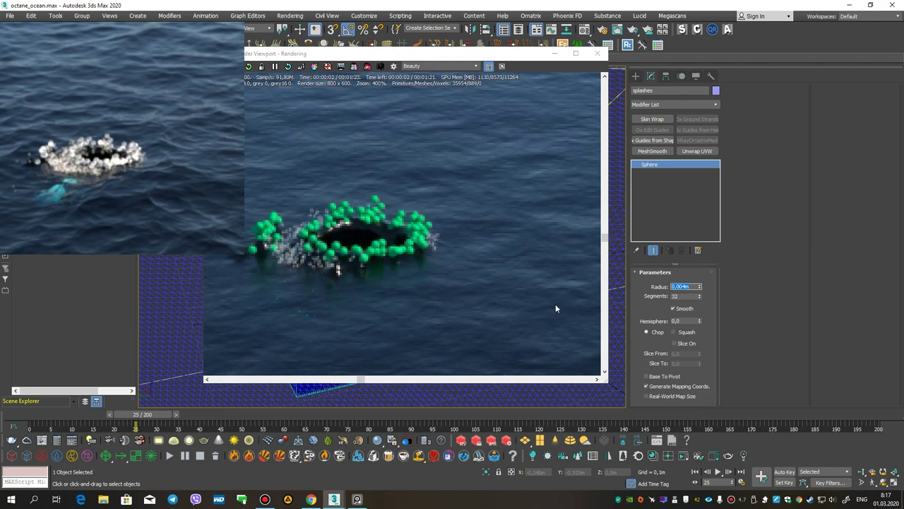
key(m)
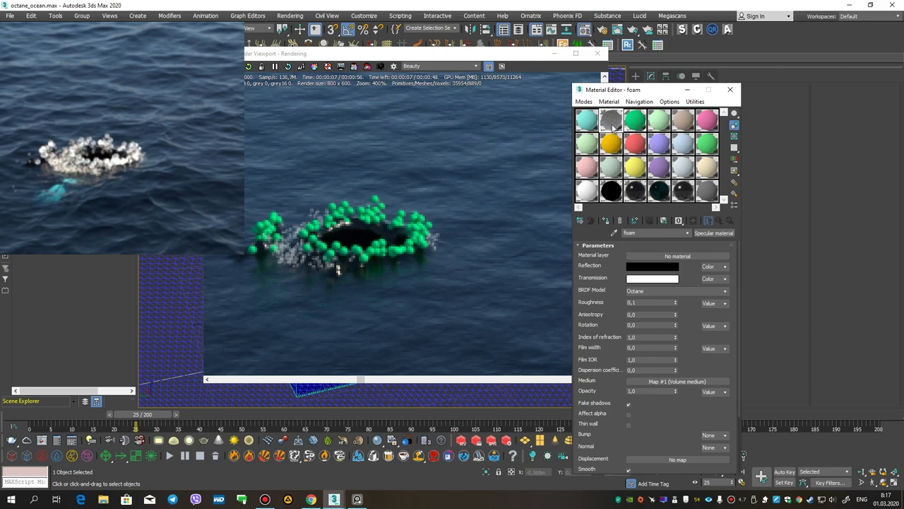
Make the splashes material Octane Specular with roughness 0,1 and IOR 1,2.
click(635, 129)
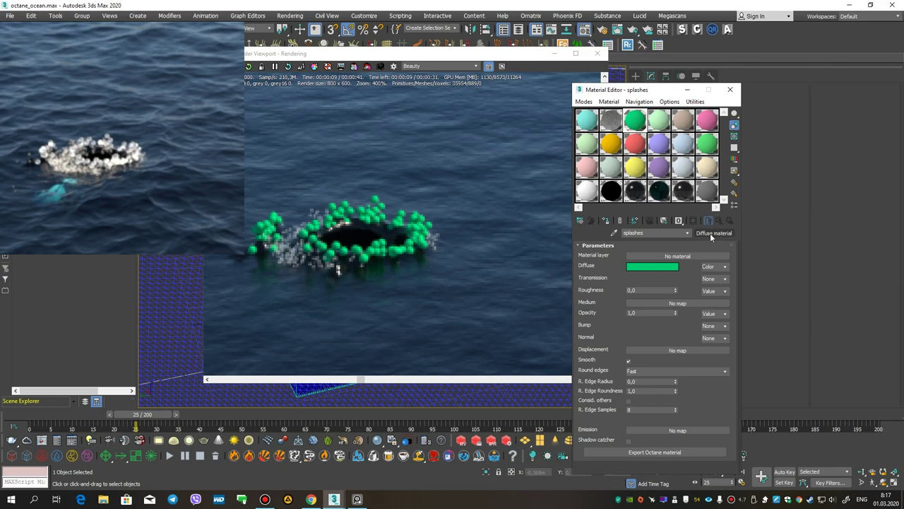
click(710, 233)
scroll(303, 316, down, 2)
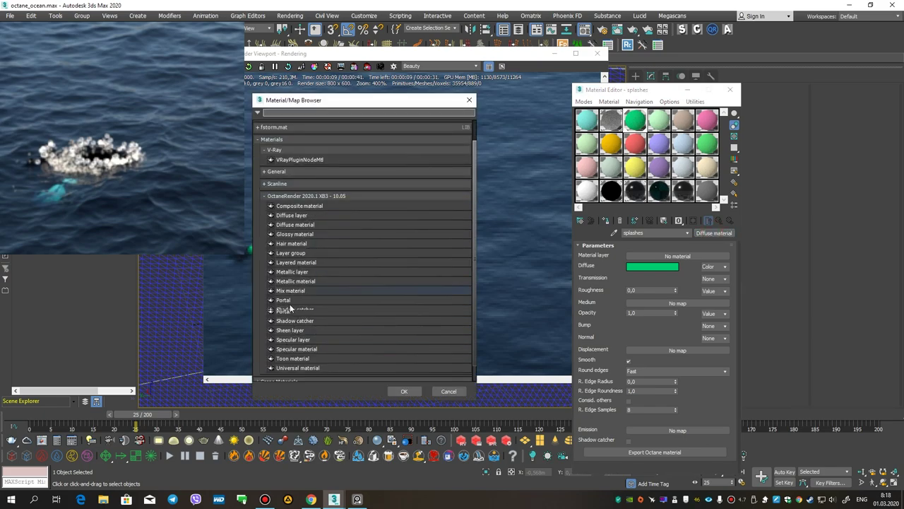
double_click(306, 333)
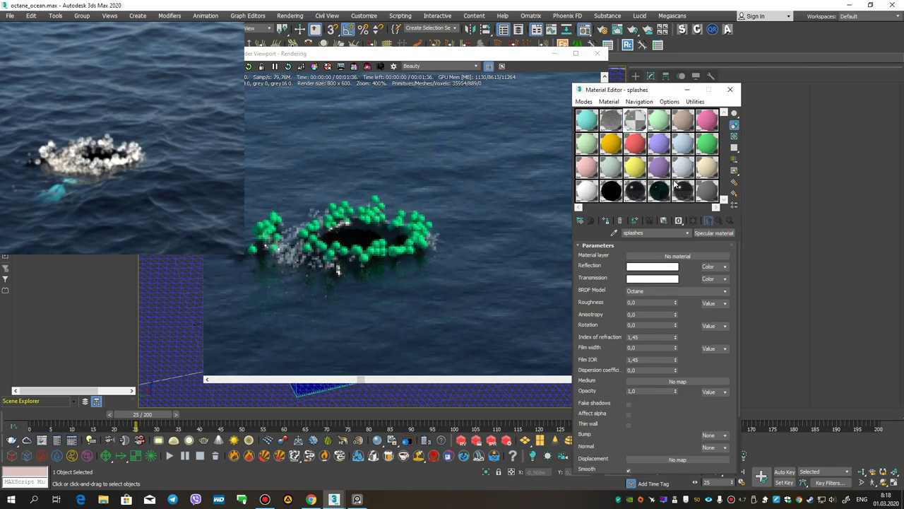
click(649, 302)
text(1)
key(Return)
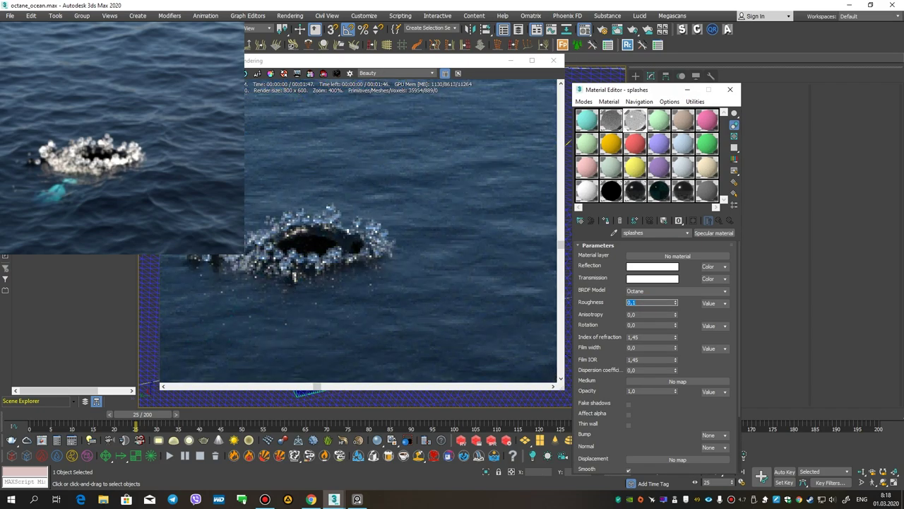
click(649, 337)
key(Return)
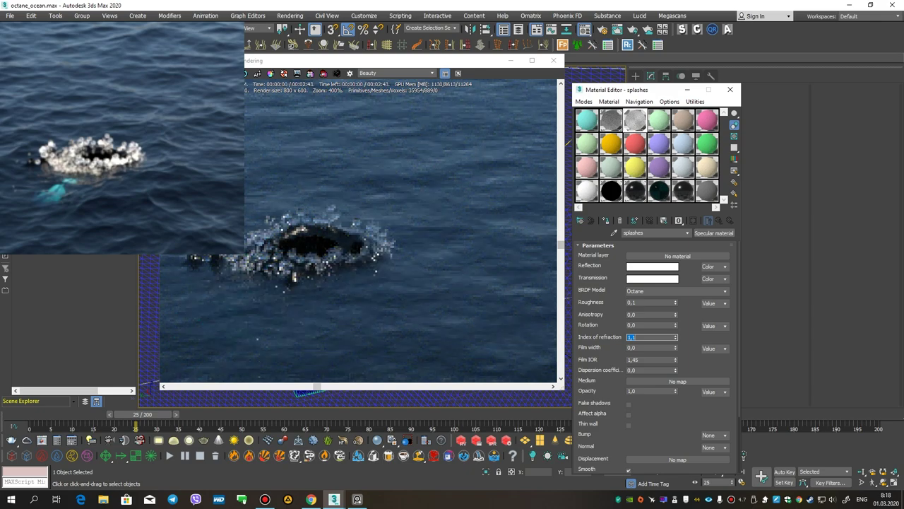
drag(613, 361, 613, 355)
scroll(609, 332, down, 1)
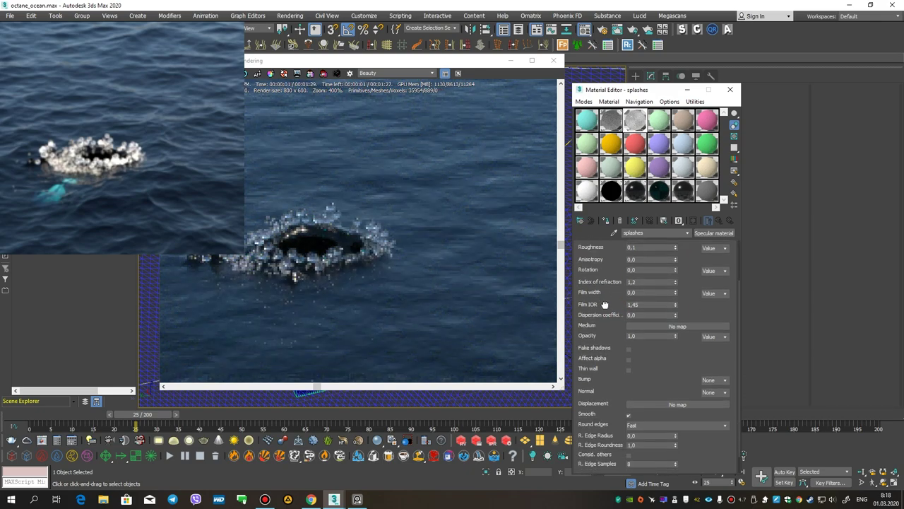
Copy the foam's Volume medium into the splashes Medium slot with density 100.
right_click(678, 380)
click(706, 394)
click(635, 120)
click(696, 381)
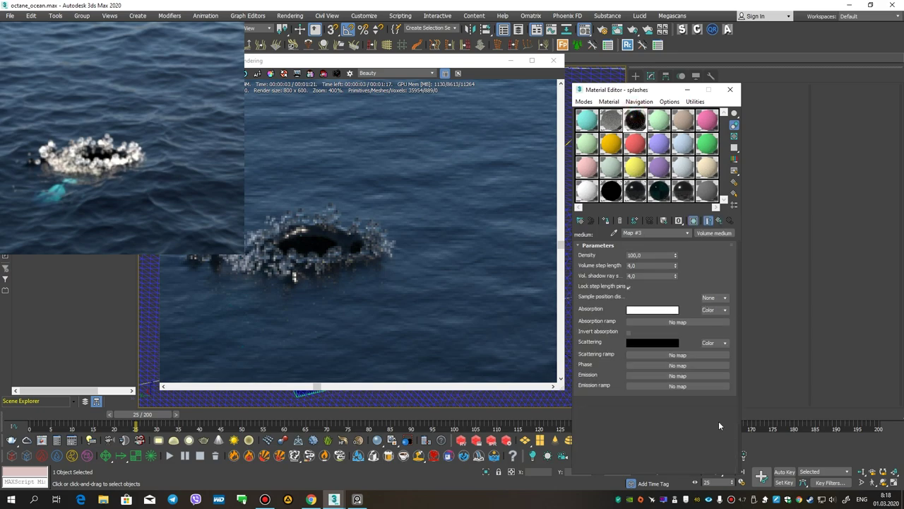
key(Up)
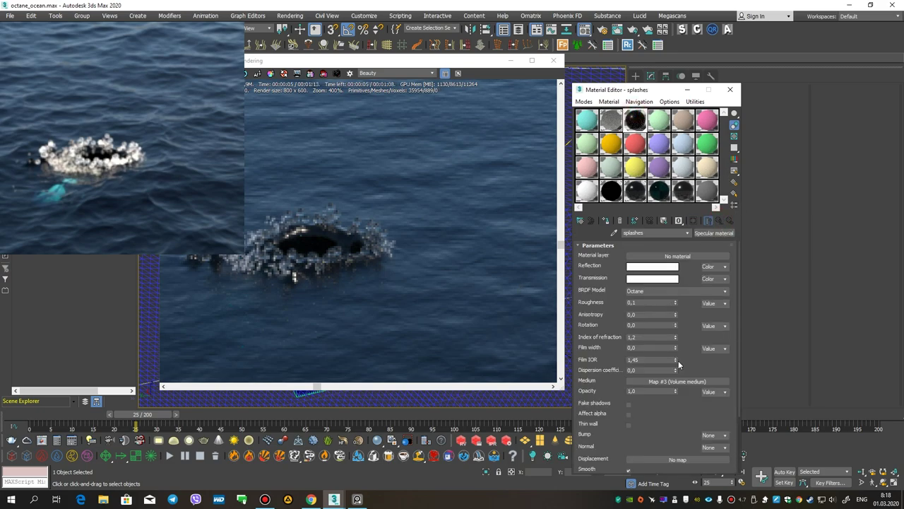
right_click(686, 380)
click(715, 417)
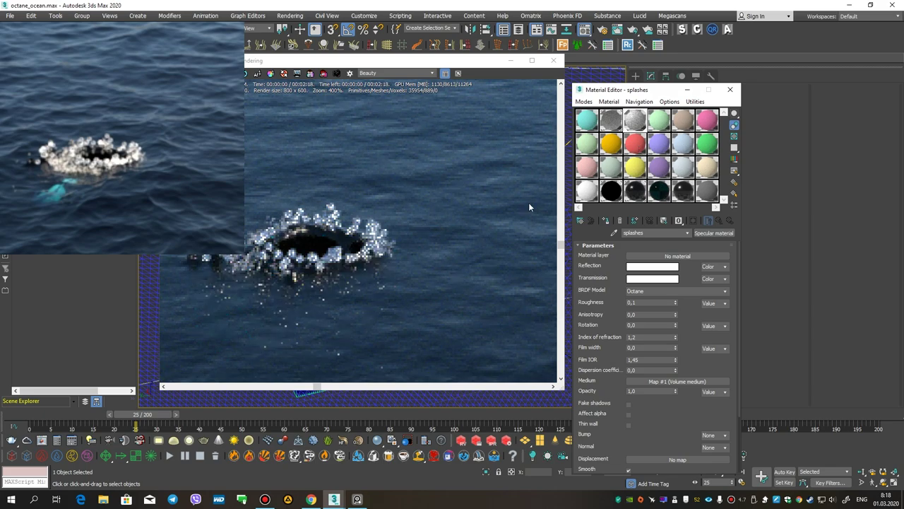
click(677, 380)
key(Return)
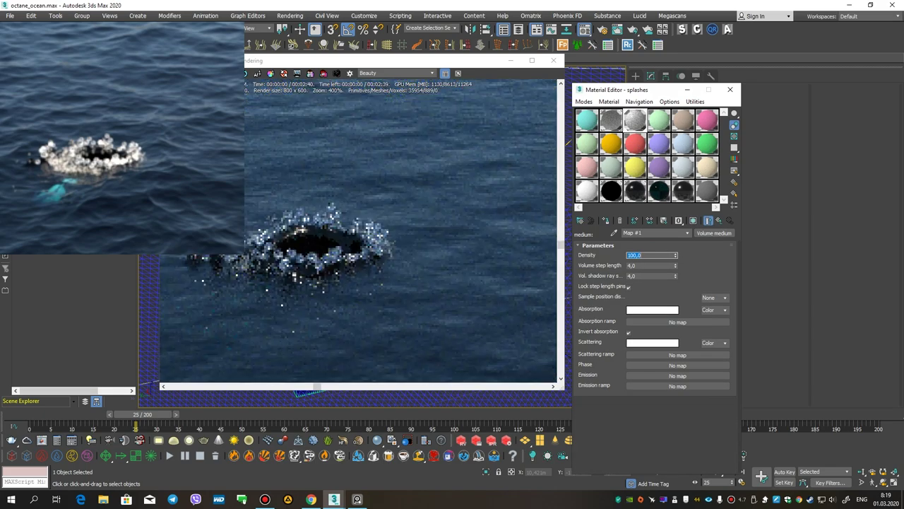
mouse_move(341, 62)
mouse_down()
mouse_move(457, 56)
mouse_move(433, 58)
mouse_up()
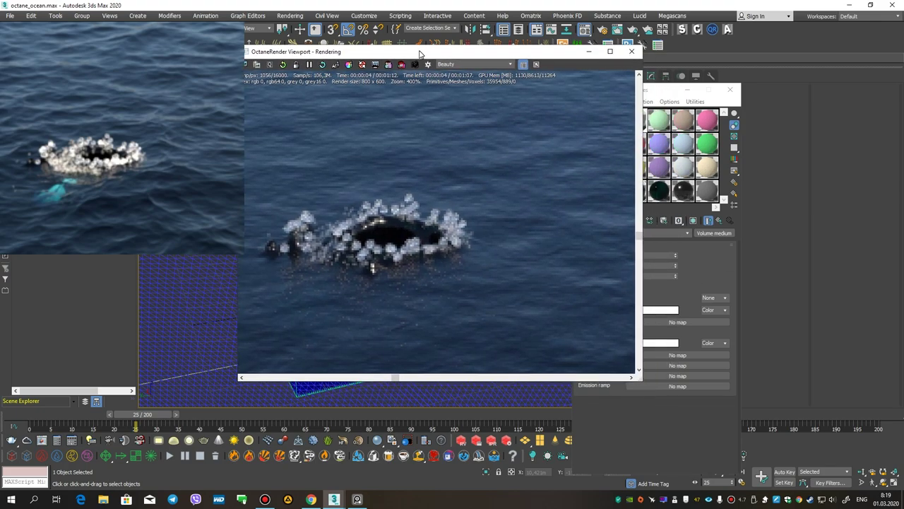
Enable displacement on the ocean mesh and restart the interactive Octane render.
scroll(451, 275, down, 2)
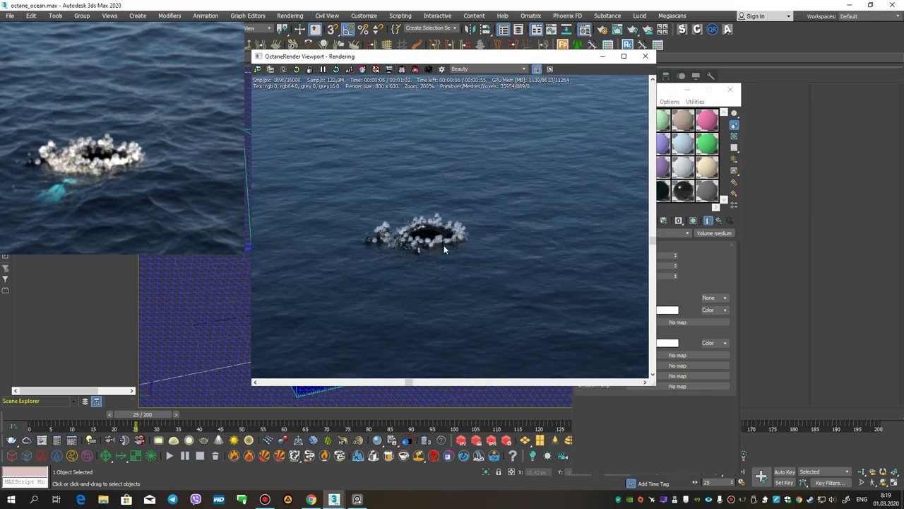
scroll(443, 245, down, 1)
scroll(437, 239, up, 2)
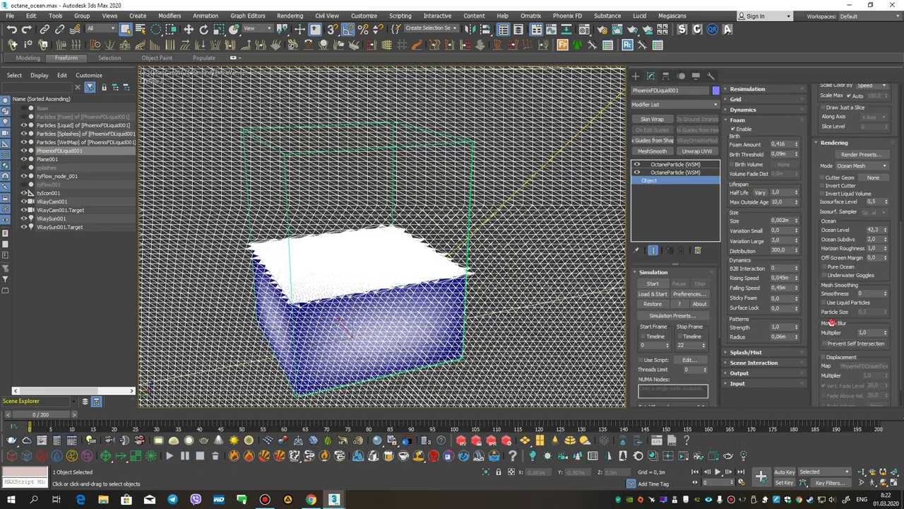
scroll(839, 315, down, 2)
click(824, 326)
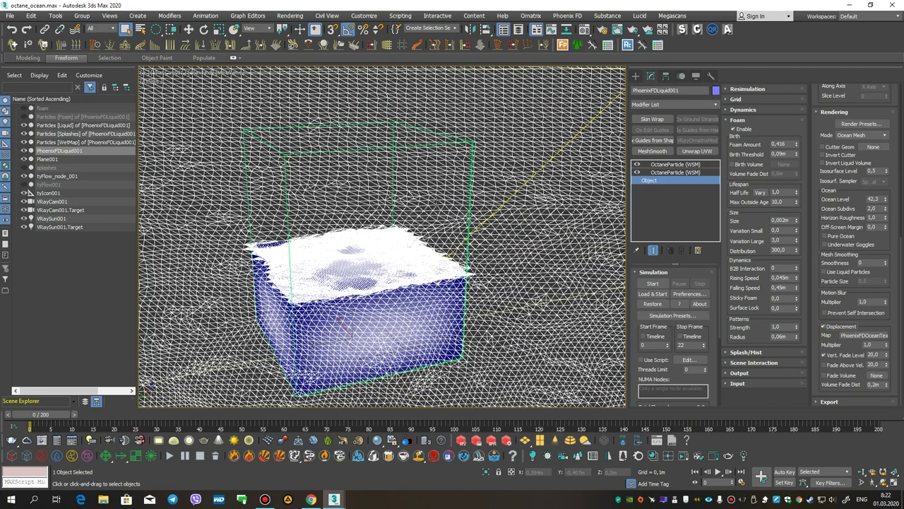
right_click(431, 198)
click(476, 394)
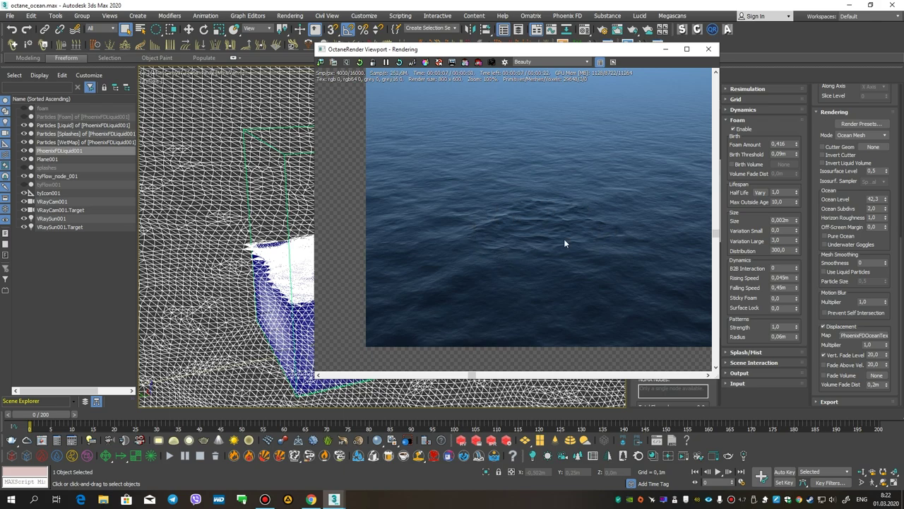
click(827, 329)
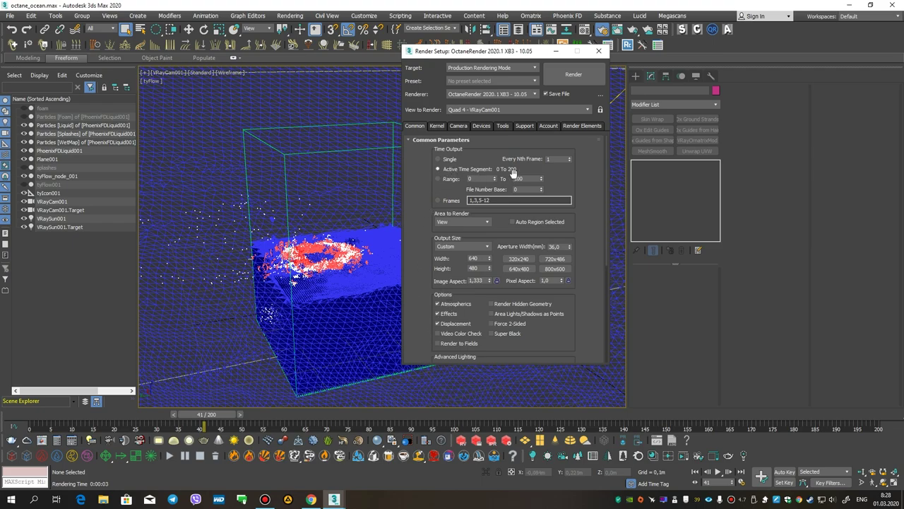
Check 800×600 output and Path Tracing at 200 max samples, then render the frame sequence.
click(438, 126)
click(415, 126)
scroll(538, 261, down, 5)
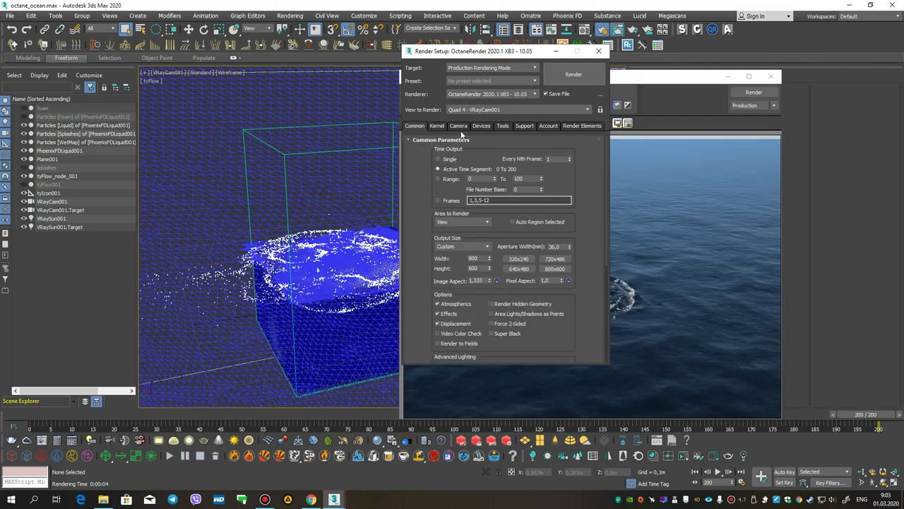
drag(452, 254, 456, 126)
double_click(474, 249)
drag(507, 61, 316, 78)
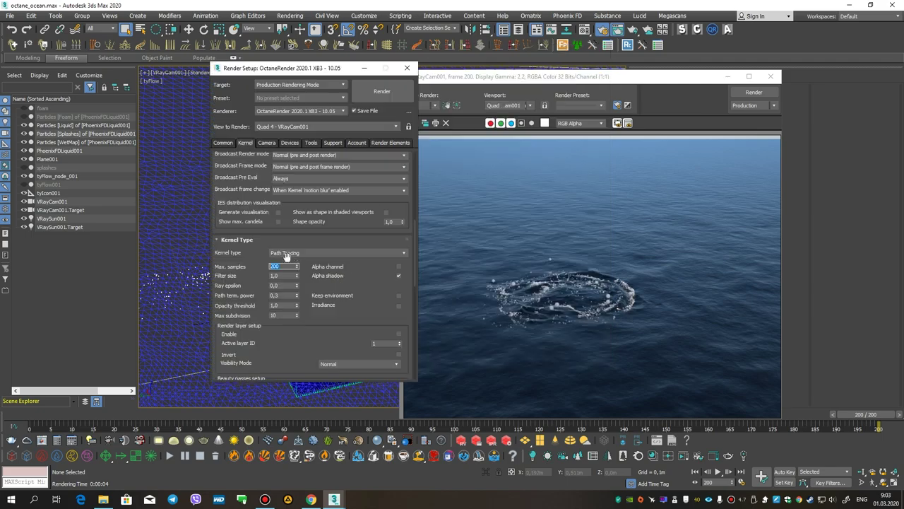
drag(287, 322, 279, 209)
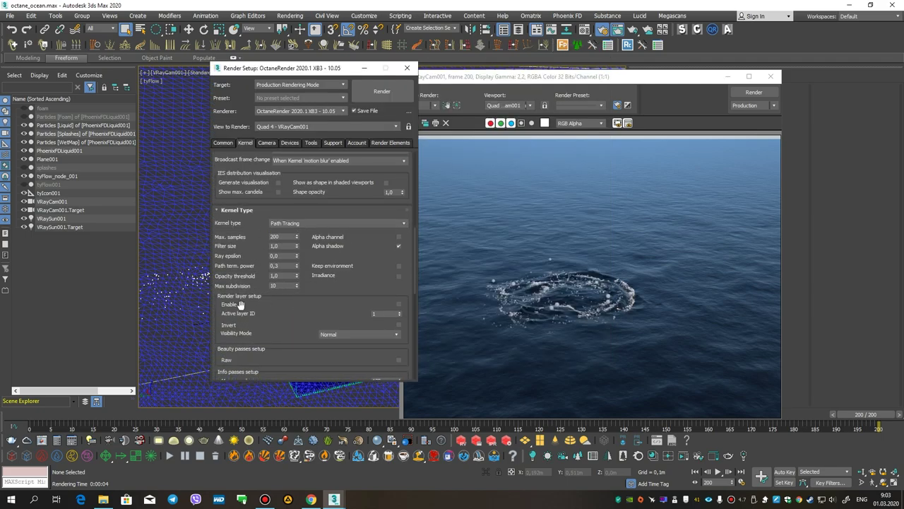
scroll(282, 219, down, 2)
scroll(295, 240, down, 1)
scroll(295, 264, down, 3)
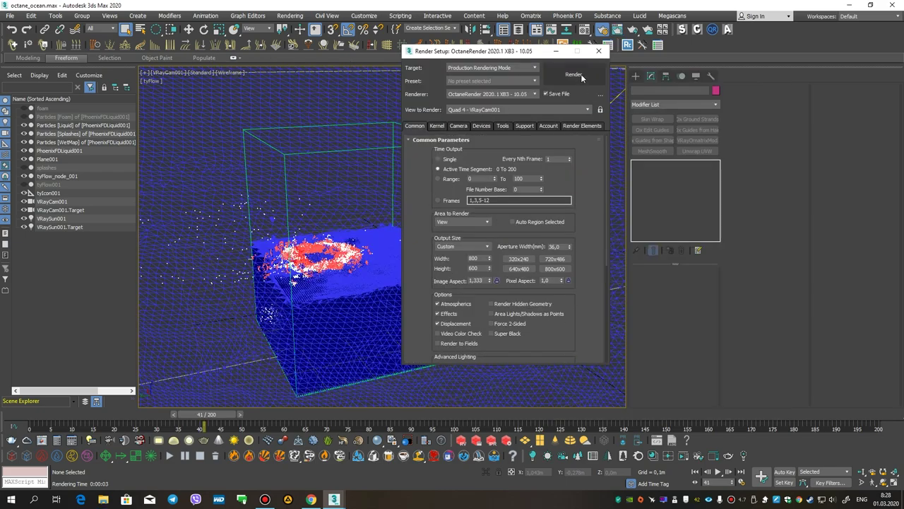
click(574, 74)
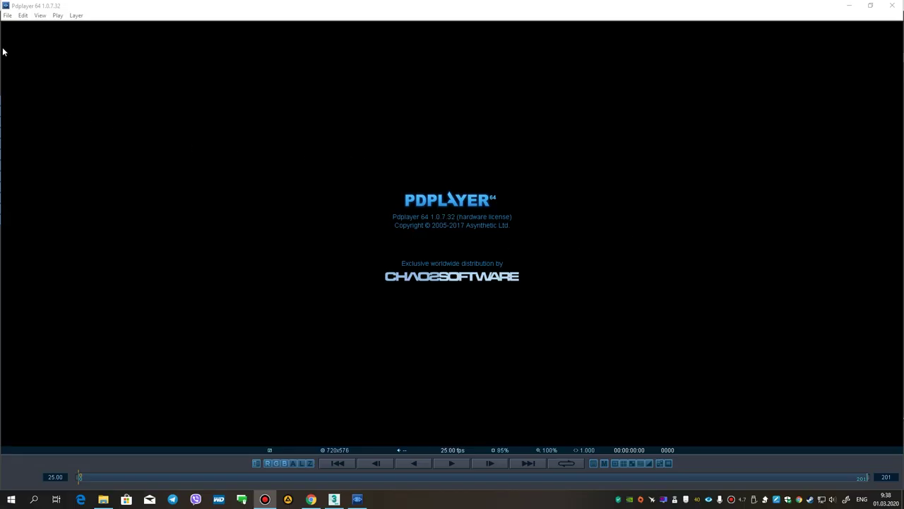
Load the octane_ocean0000.png sequence as a layer and play the splash.
click(3, 15)
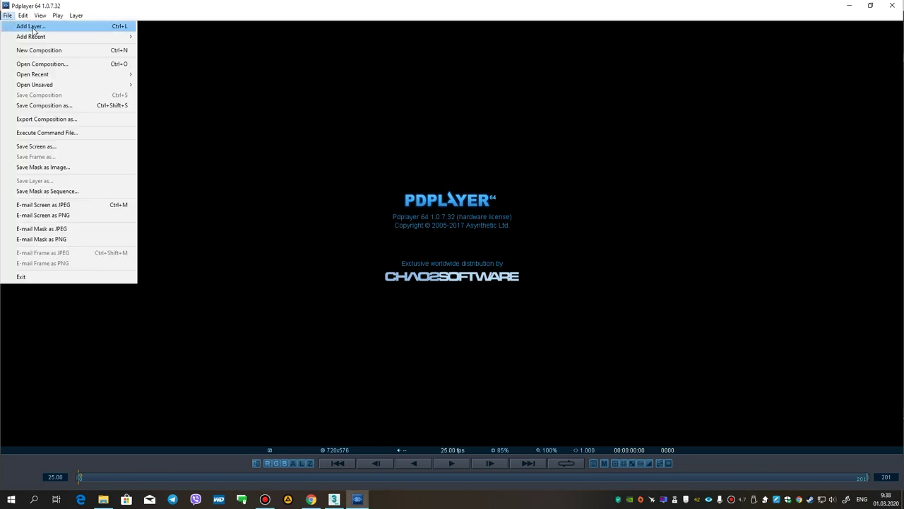
click(34, 26)
click(403, 200)
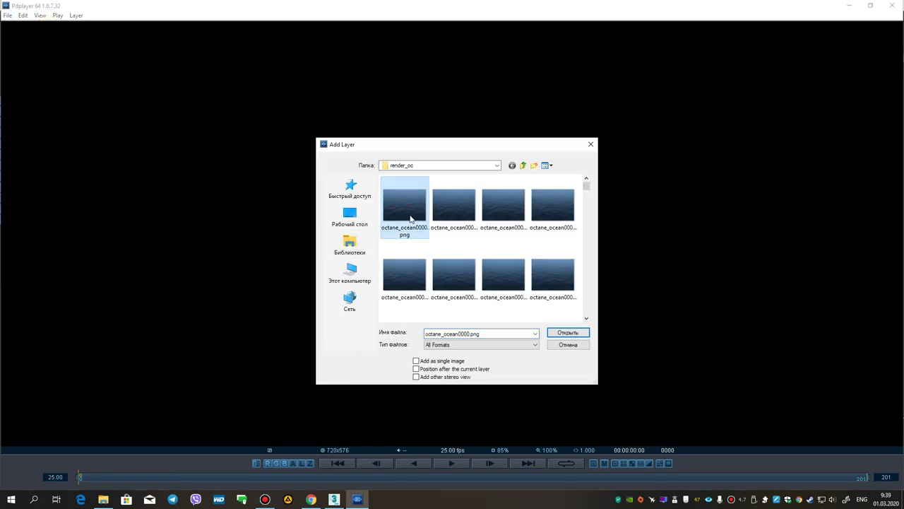
click(572, 329)
click(458, 456)
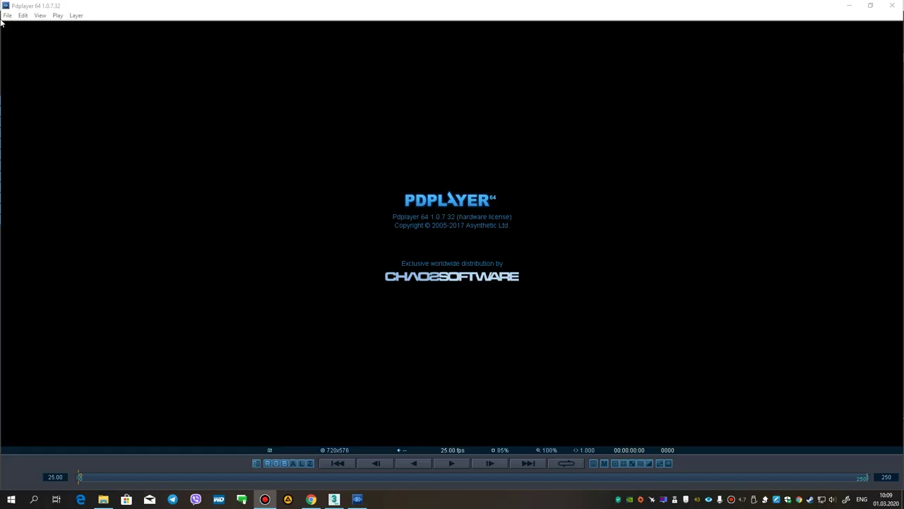
Reload the ocean PNG sequence from its first frame and play it again.
click(7, 14)
click(7, 24)
double_click(415, 209)
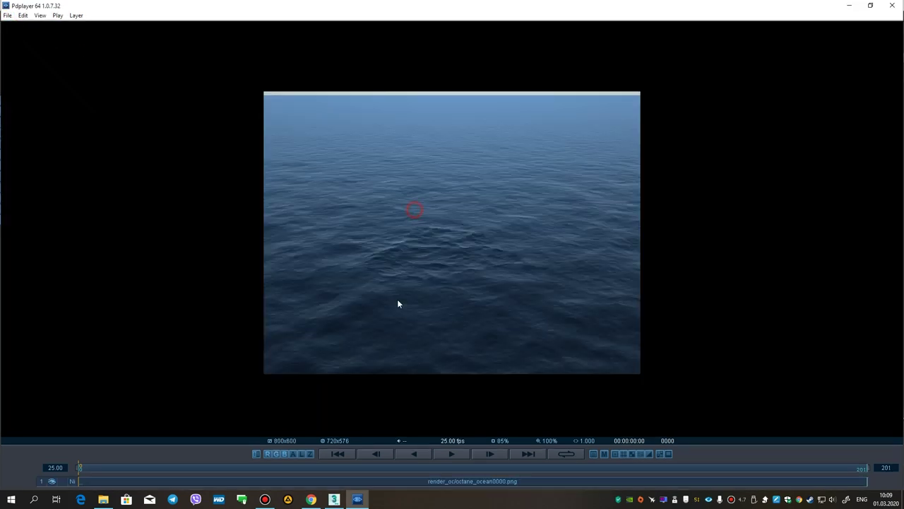
click(464, 458)
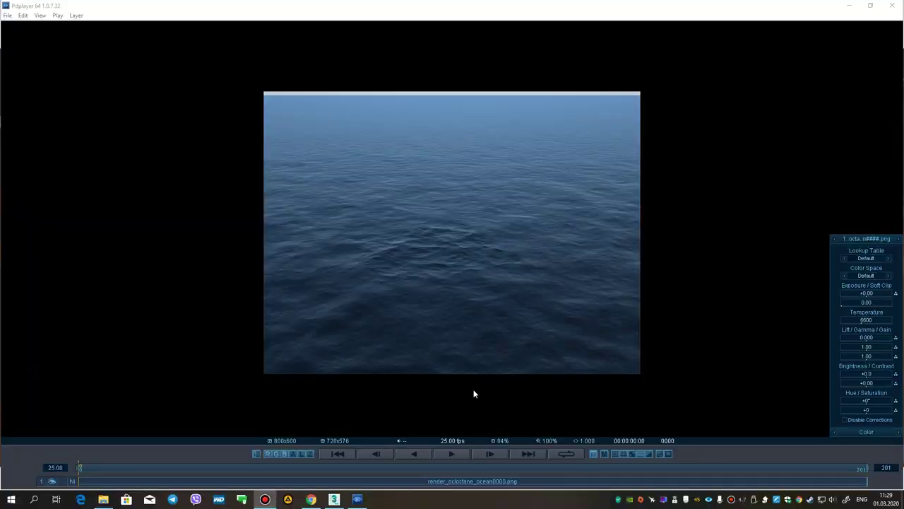
Replay the splash and raise the footage exposure to +1.65.
click(454, 452)
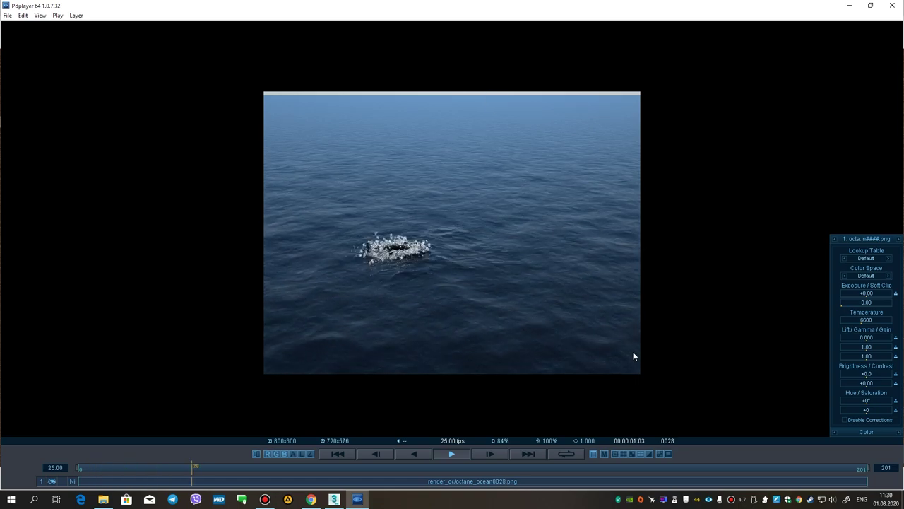
drag(843, 295, 860, 294)
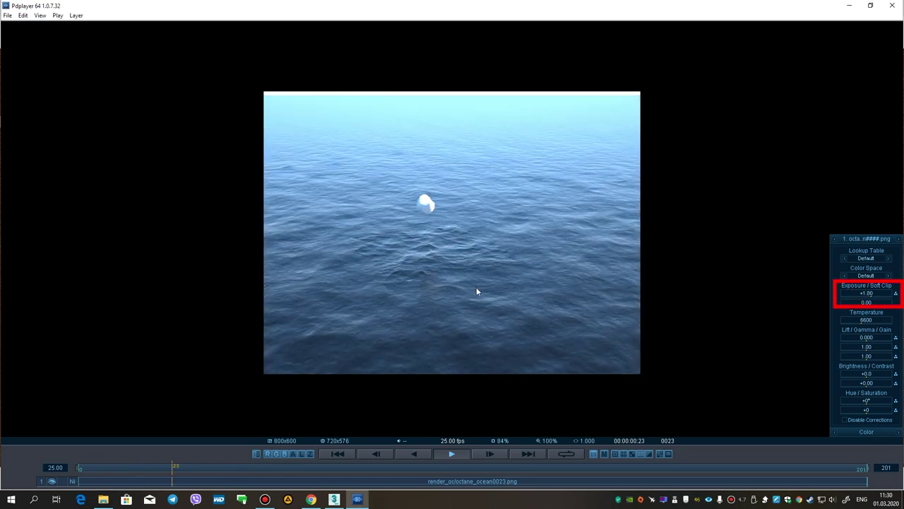
drag(869, 294, 865, 297)
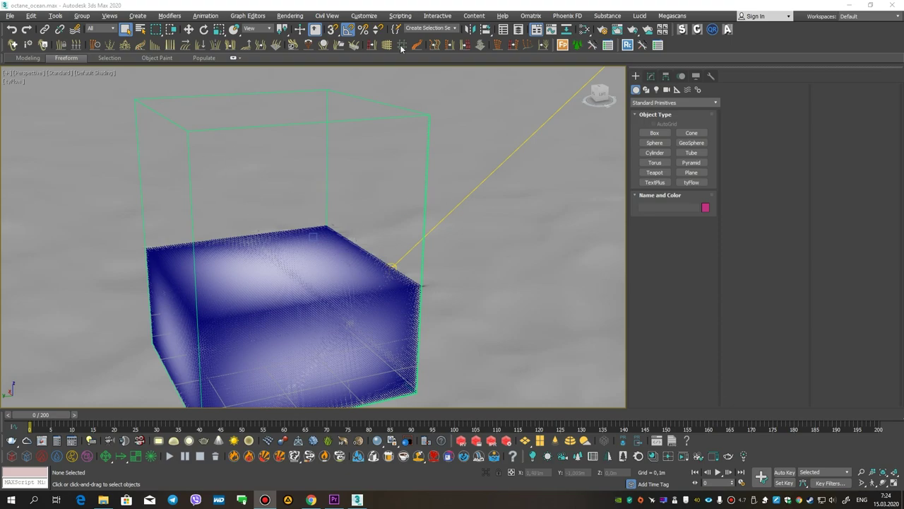
Review the Octane Path Tracing kernel: 400 max samples with adaptive sampling enabled.
click(290, 15)
click(337, 65)
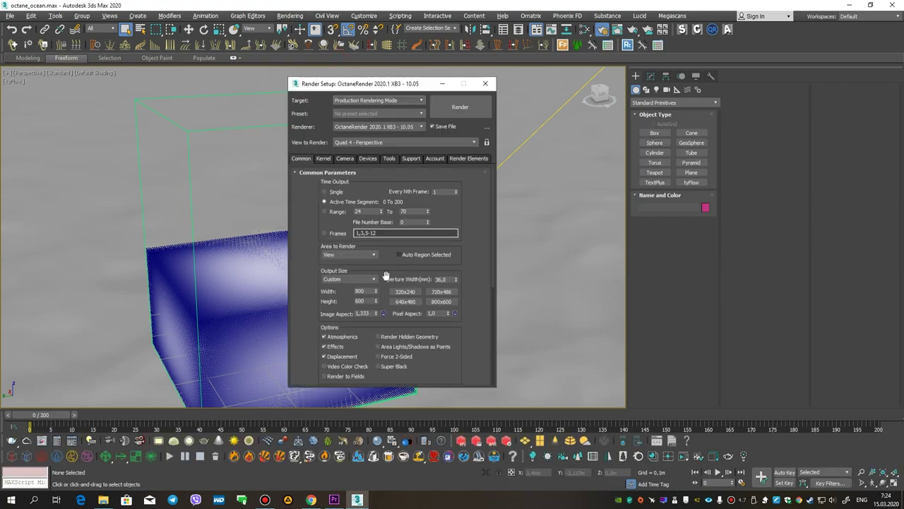
click(323, 159)
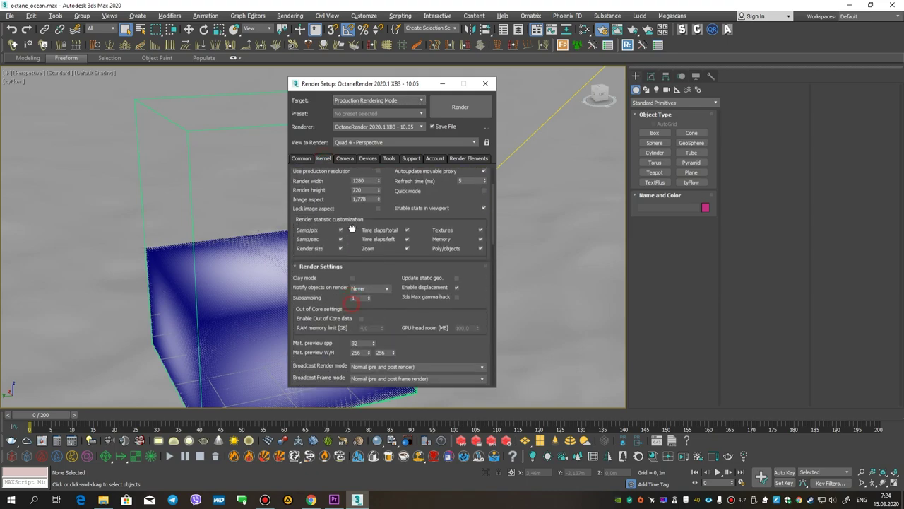
drag(346, 292, 359, 158)
drag(331, 284, 335, 159)
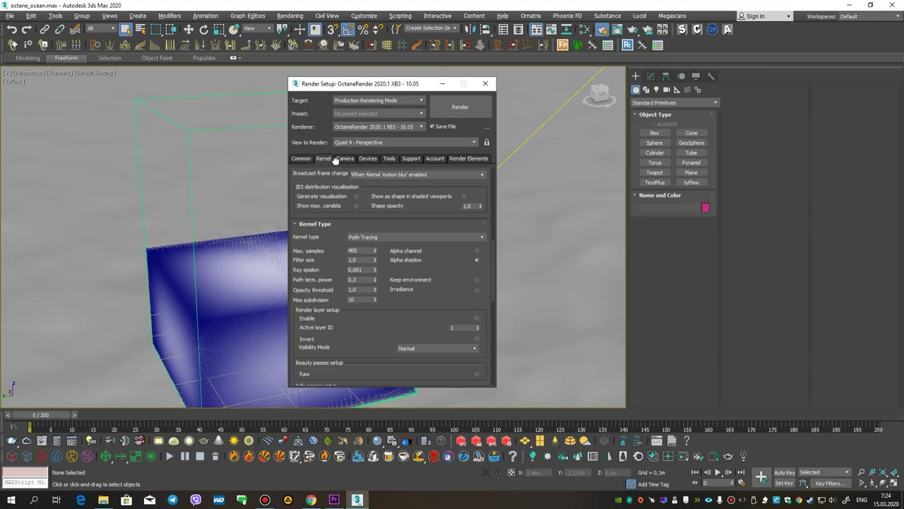
drag(328, 271, 330, 259)
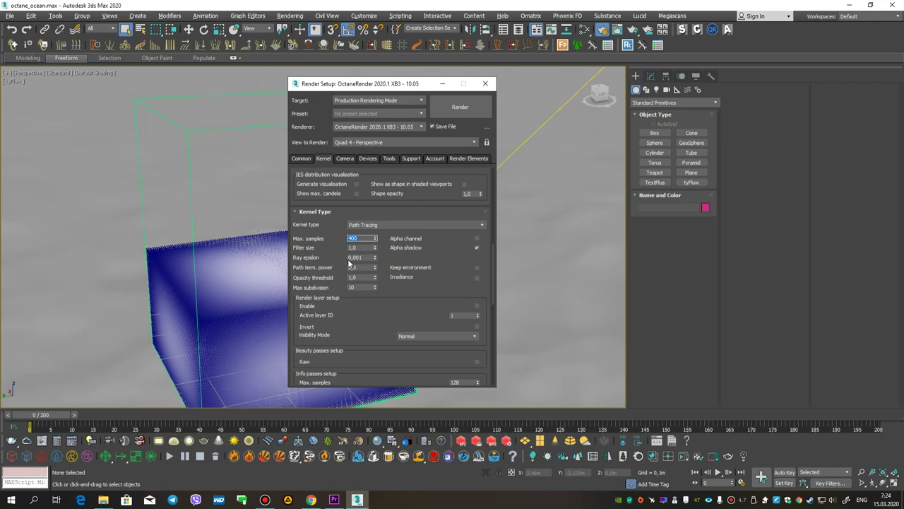
drag(353, 310, 339, 181)
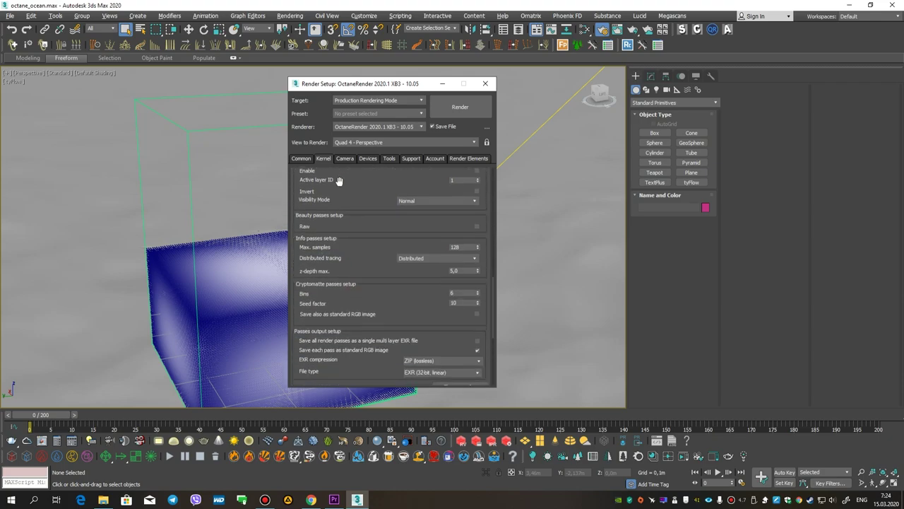
drag(383, 303, 380, 197)
scroll(381, 219, down, 1)
scroll(383, 255, down, 1)
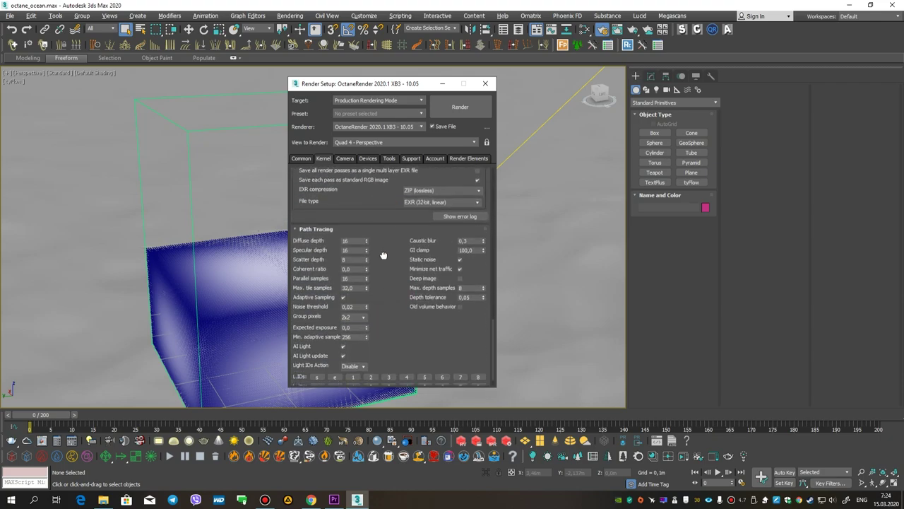
drag(383, 255, 384, 245)
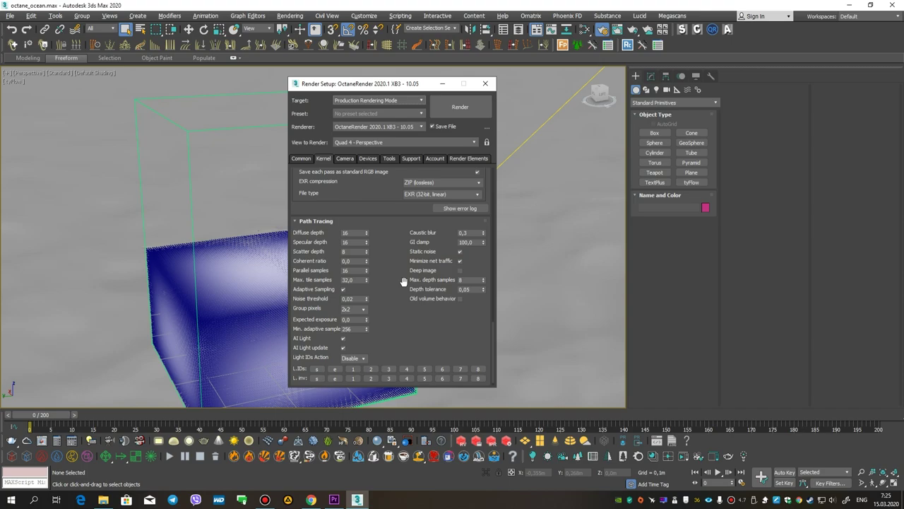
drag(390, 294, 398, 233)
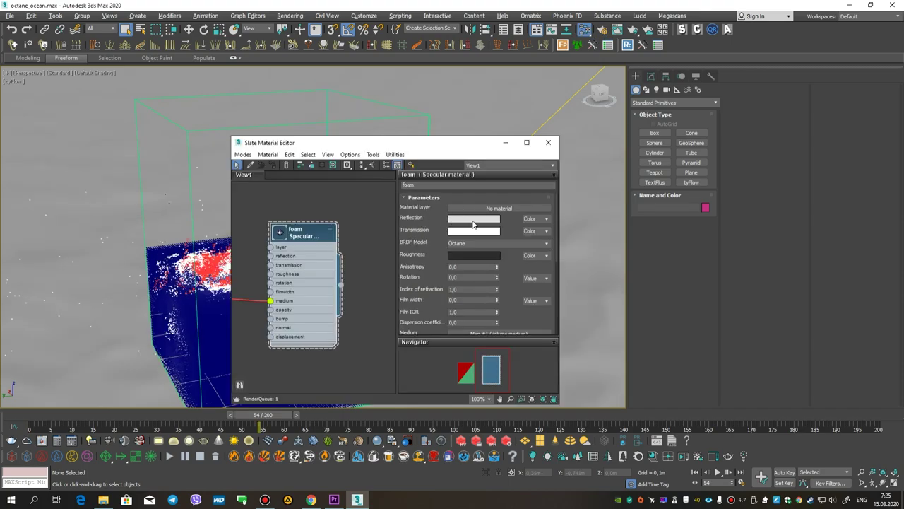
Set the foam material's Reflection colour to light grey, Value 231.
click(473, 224)
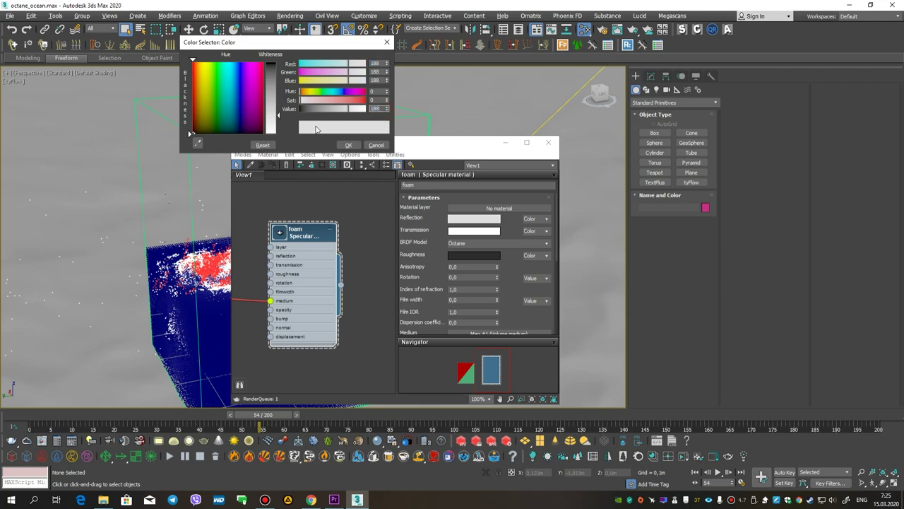
click(486, 232)
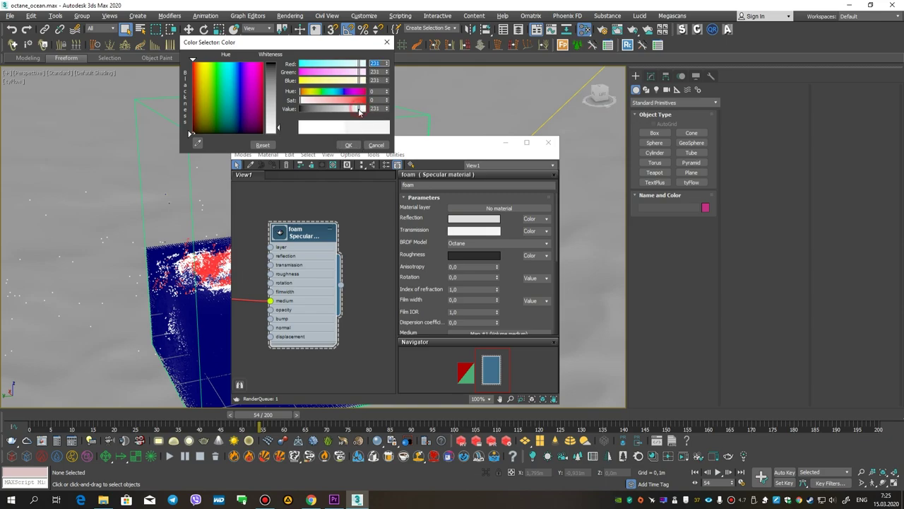
click(349, 145)
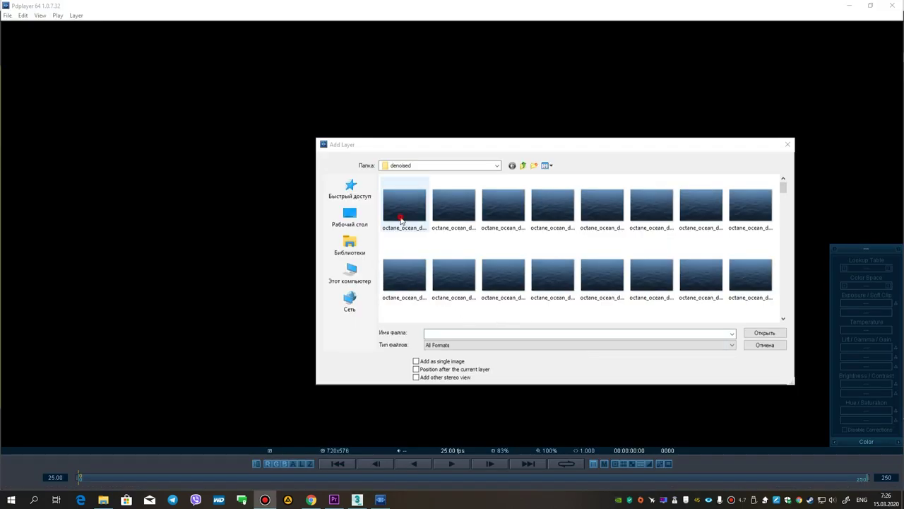
Load the denoised octane_ocean_d0000.png sequence as a layer and play it at 25 fps.
click(401, 219)
click(774, 335)
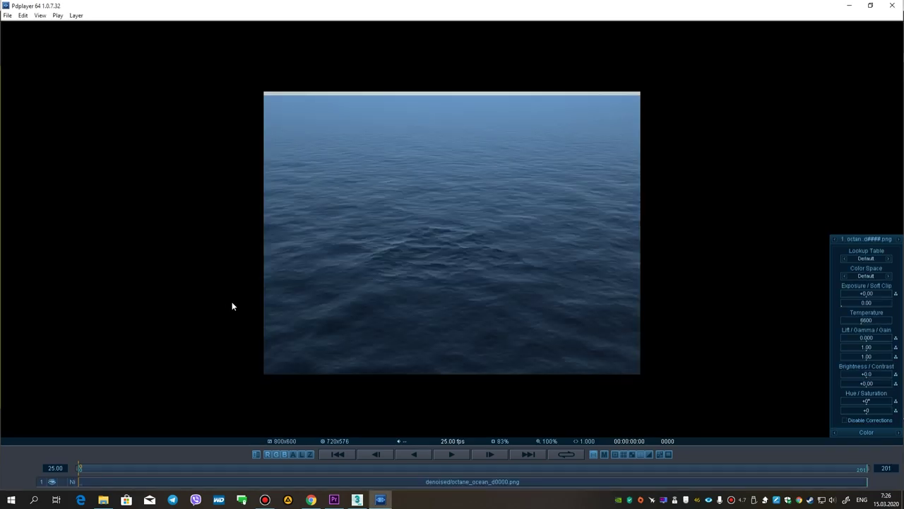
click(454, 453)
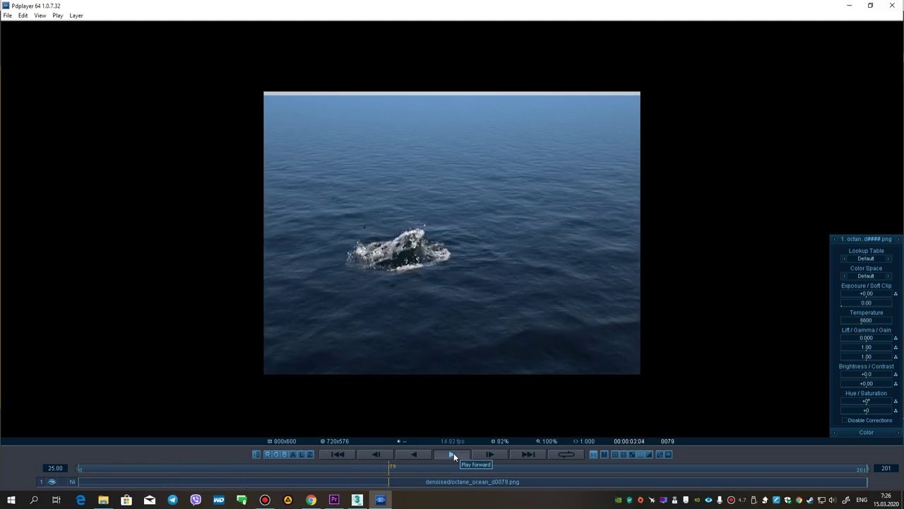
scroll(428, 351, up, 1)
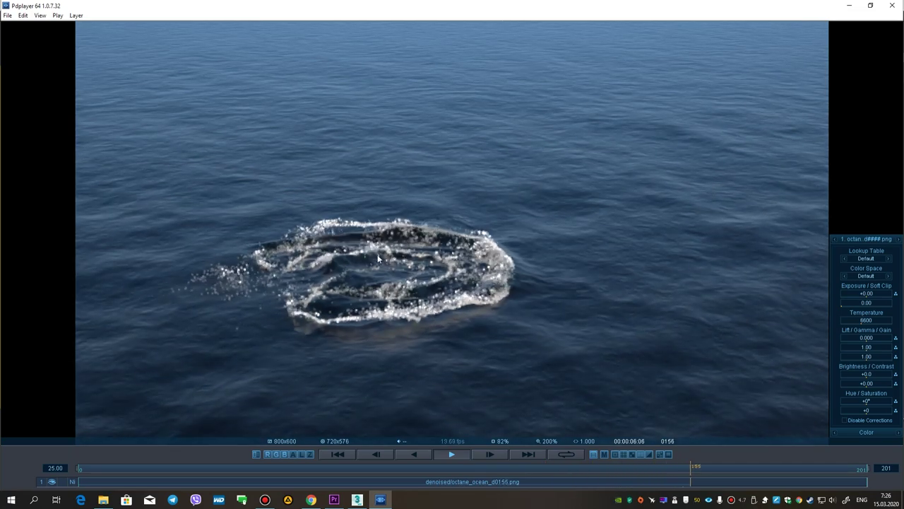
scroll(384, 300, down, 1)
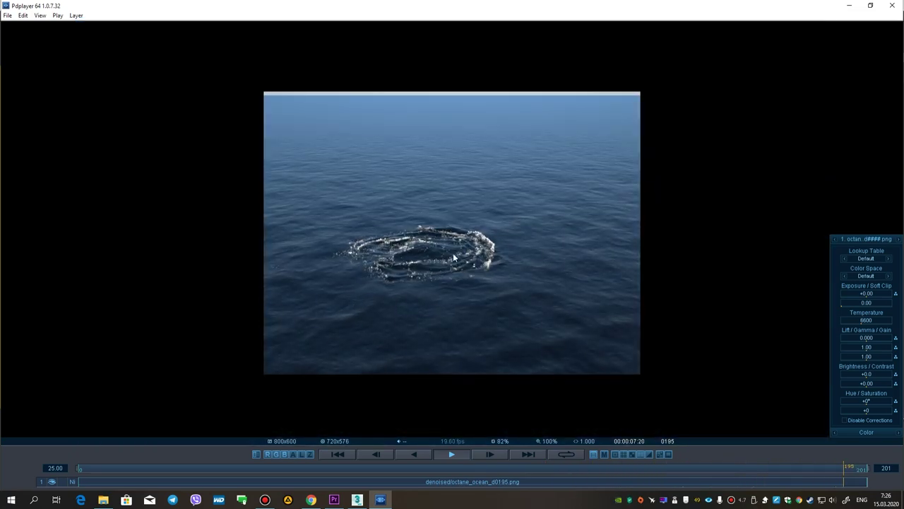
drag(381, 285, 391, 284)
drag(510, 253, 525, 253)
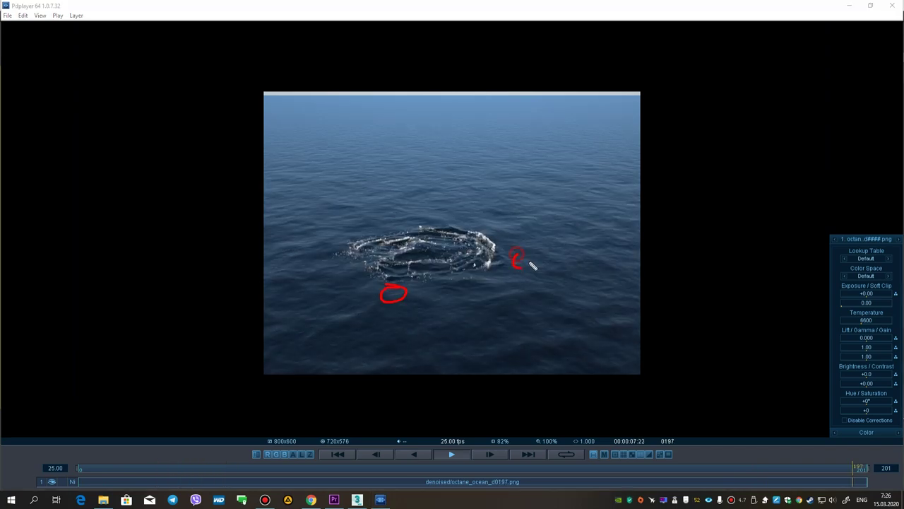
mouse_move(341, 242)
mouse_down()
mouse_move(360, 263)
mouse_move(506, 233)
mouse_move(515, 257)
mouse_up()
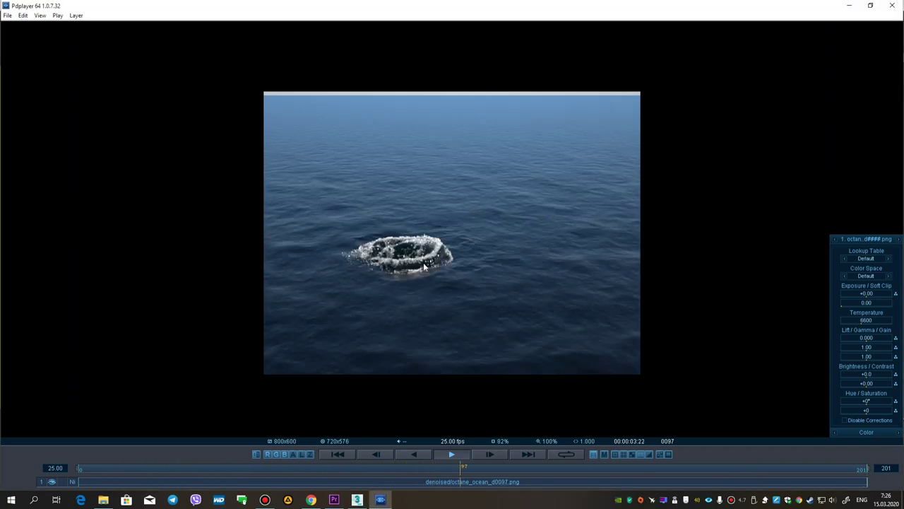